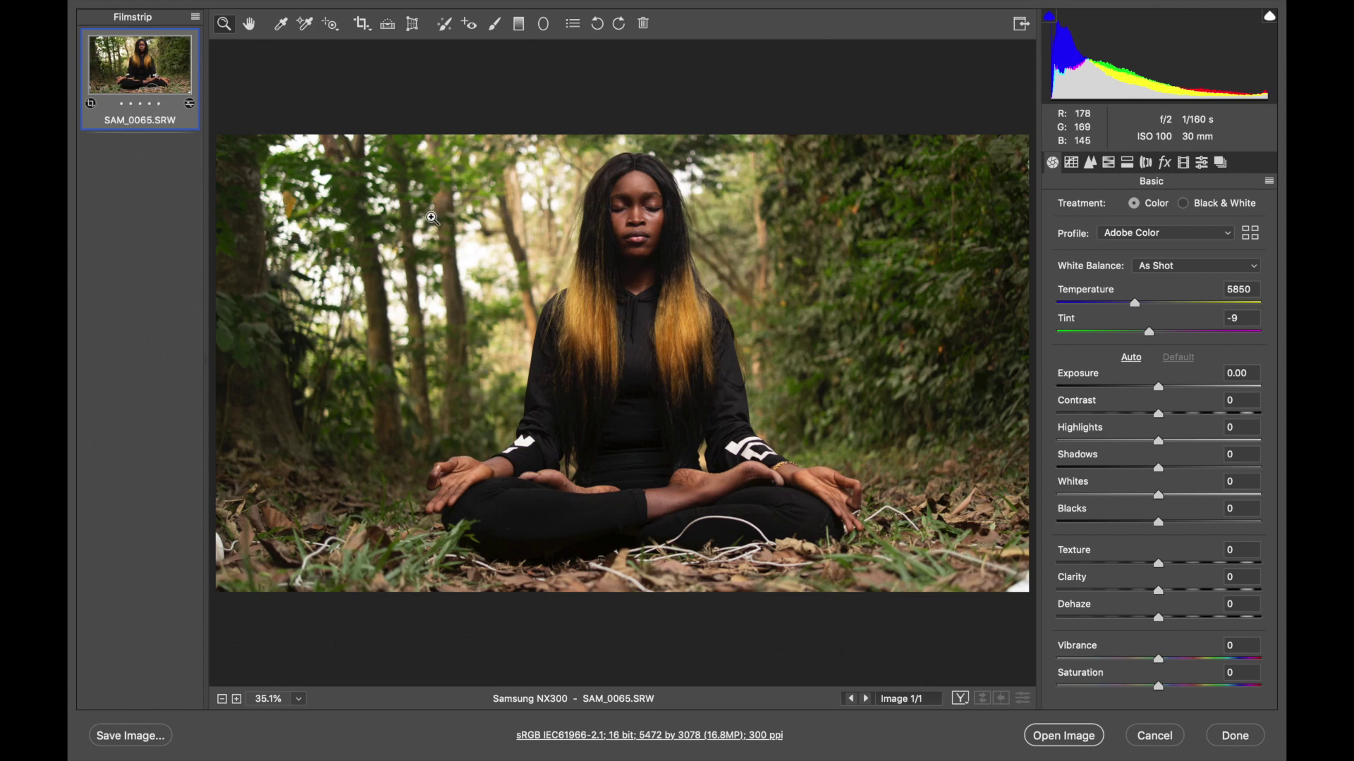
Step: Crop the photo in Camera Raw to a taller 5472 × 3363 frame
{"action": "left_click", "coordinate": [362, 24]}
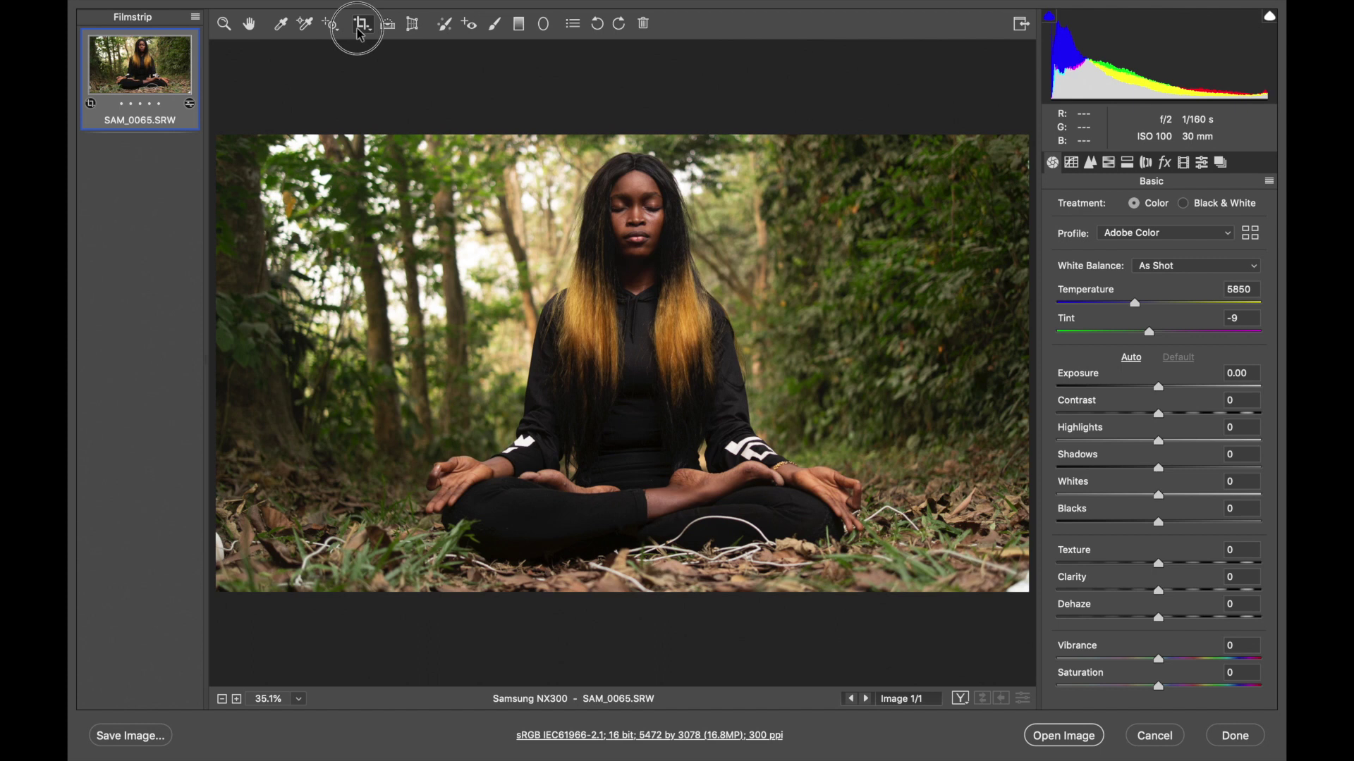
{"action": "left_click_drag", "start_coordinate": [624, 596], "coordinate": [621, 642]}
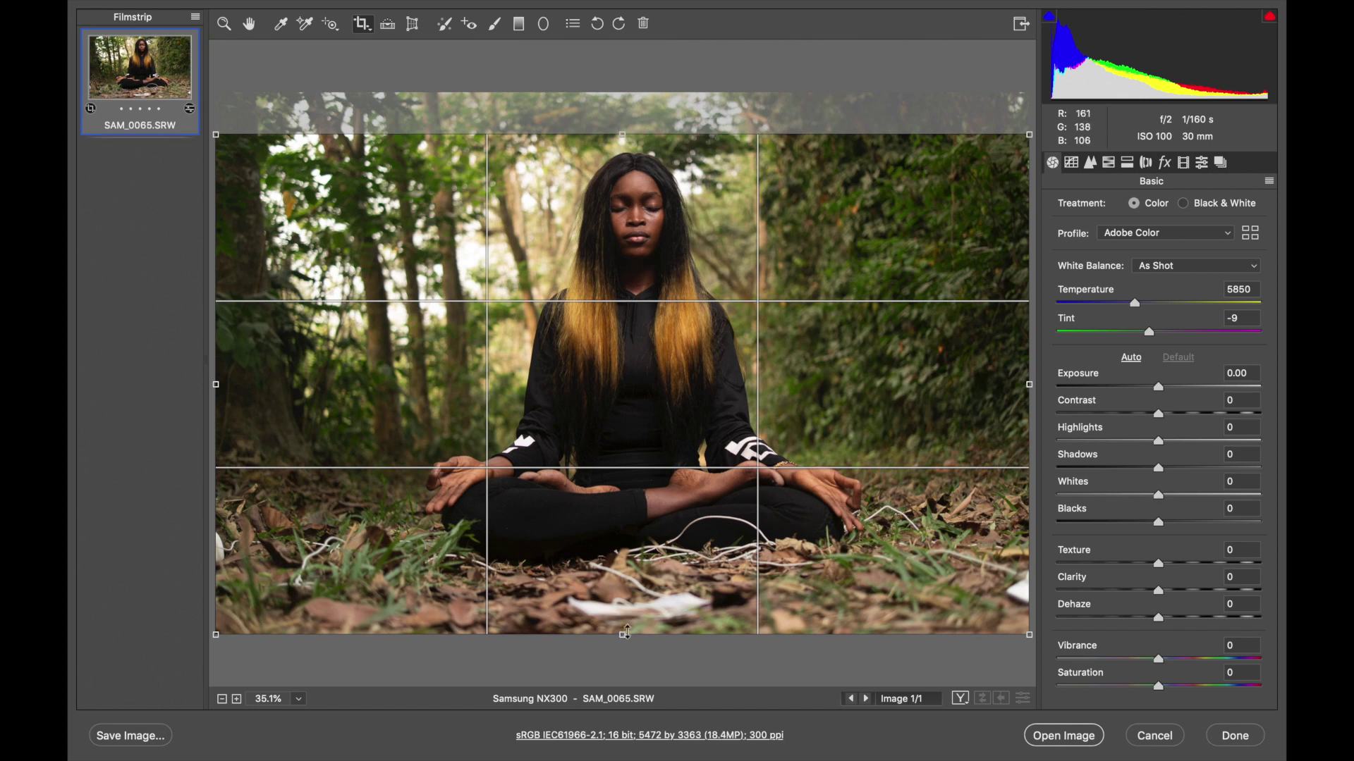
{"action": "key", "text": "Return"}
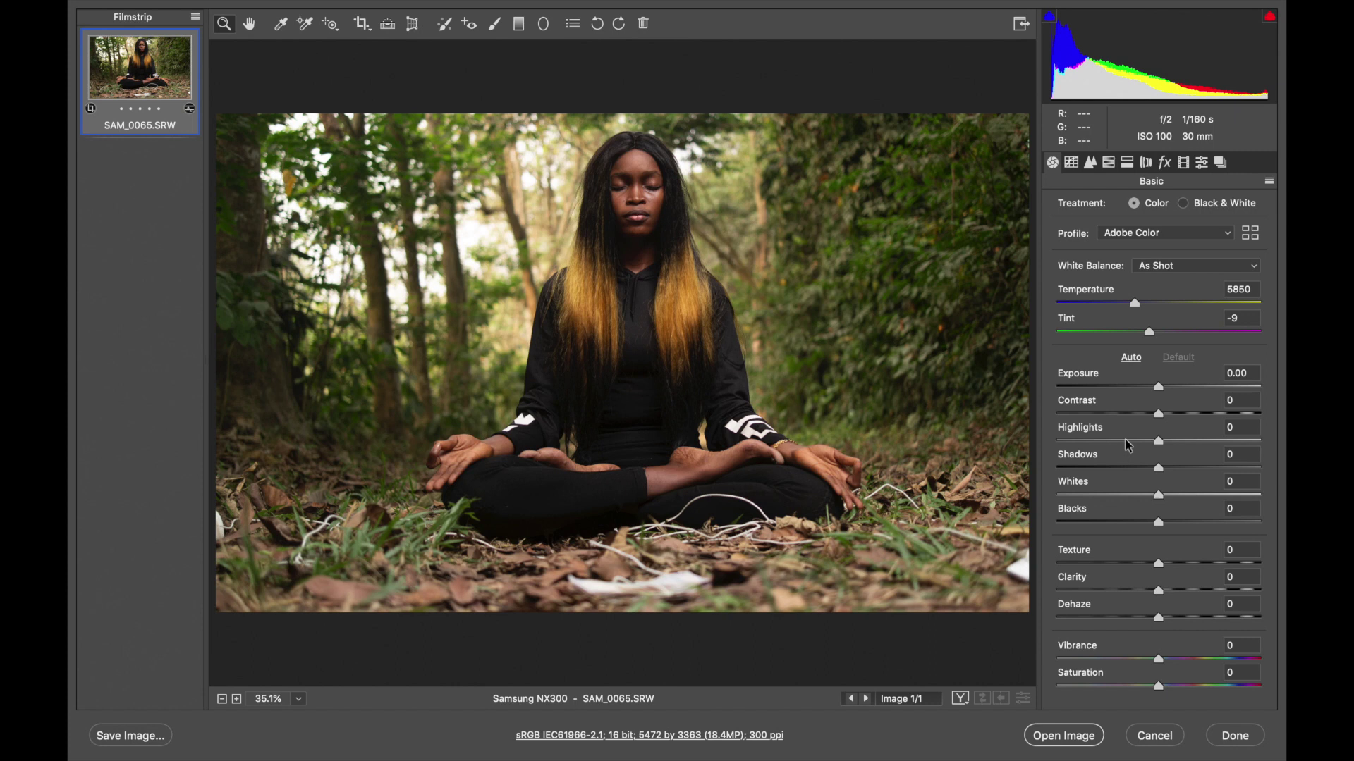
Step: Set Temperature 6000, Highlights -87, Shadows +38, Contrast +5, Blacks -5 and Vibrance +5
{"action": "left_click_drag", "start_coordinate": [1135, 304], "coordinate": [1162, 331]}
{"action": "left_click_drag", "start_coordinate": [1154, 442], "coordinate": [1070, 442]}
{"action": "left_click_drag", "start_coordinate": [1159, 468], "coordinate": [1198, 468]}
{"action": "left_click_drag", "start_coordinate": [1158, 414], "coordinate": [1163, 414]}
{"action": "left_click_drag", "start_coordinate": [1155, 516], "coordinate": [1148, 519]}
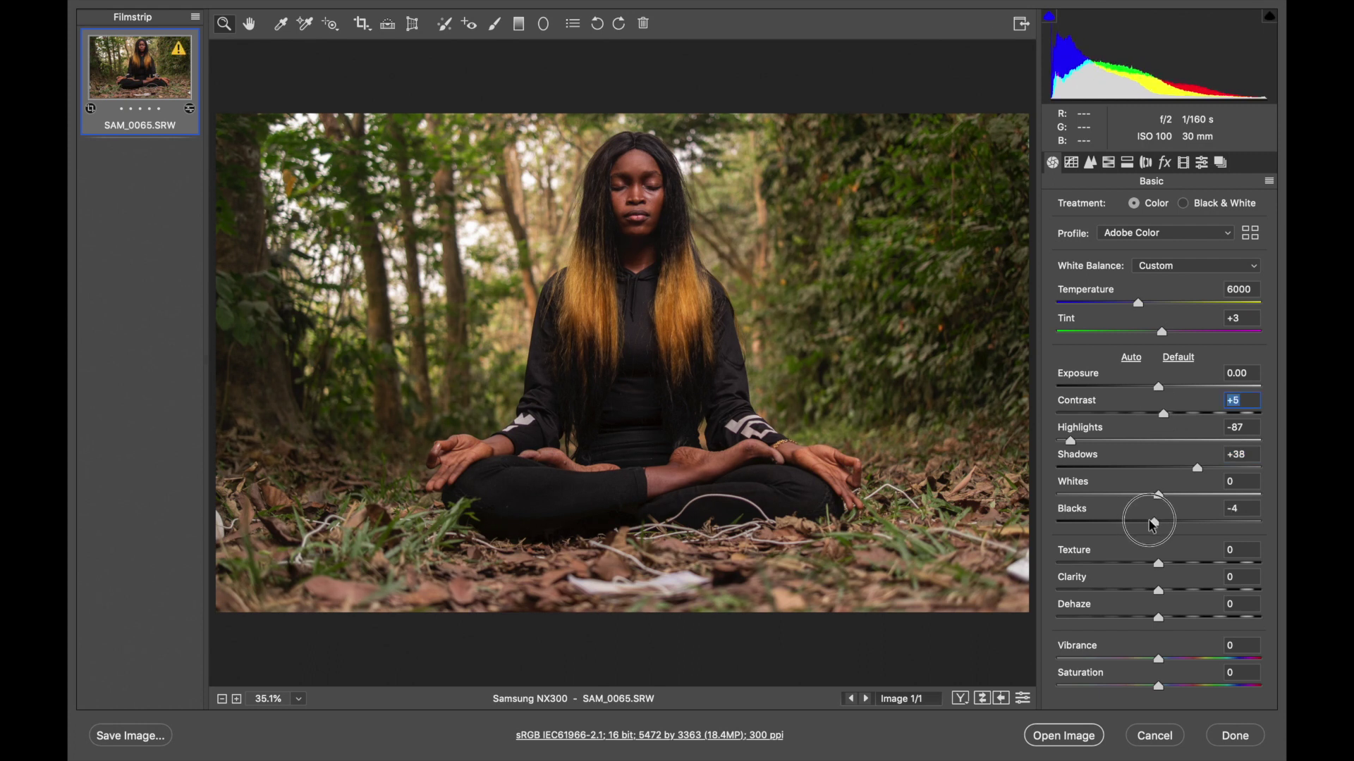
{"action": "left_click_drag", "start_coordinate": [1157, 655], "coordinate": [1162, 656]}
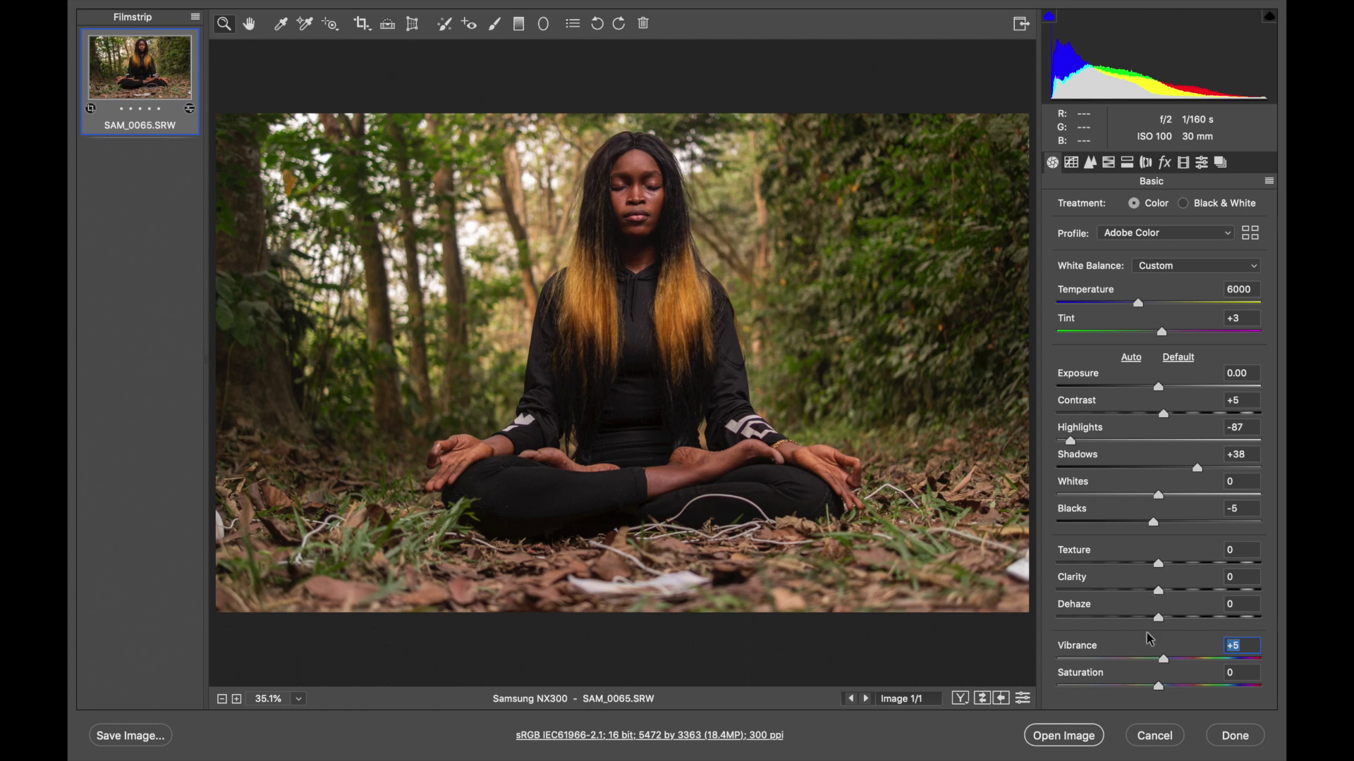
{"action": "left_click", "coordinate": [1109, 163]}
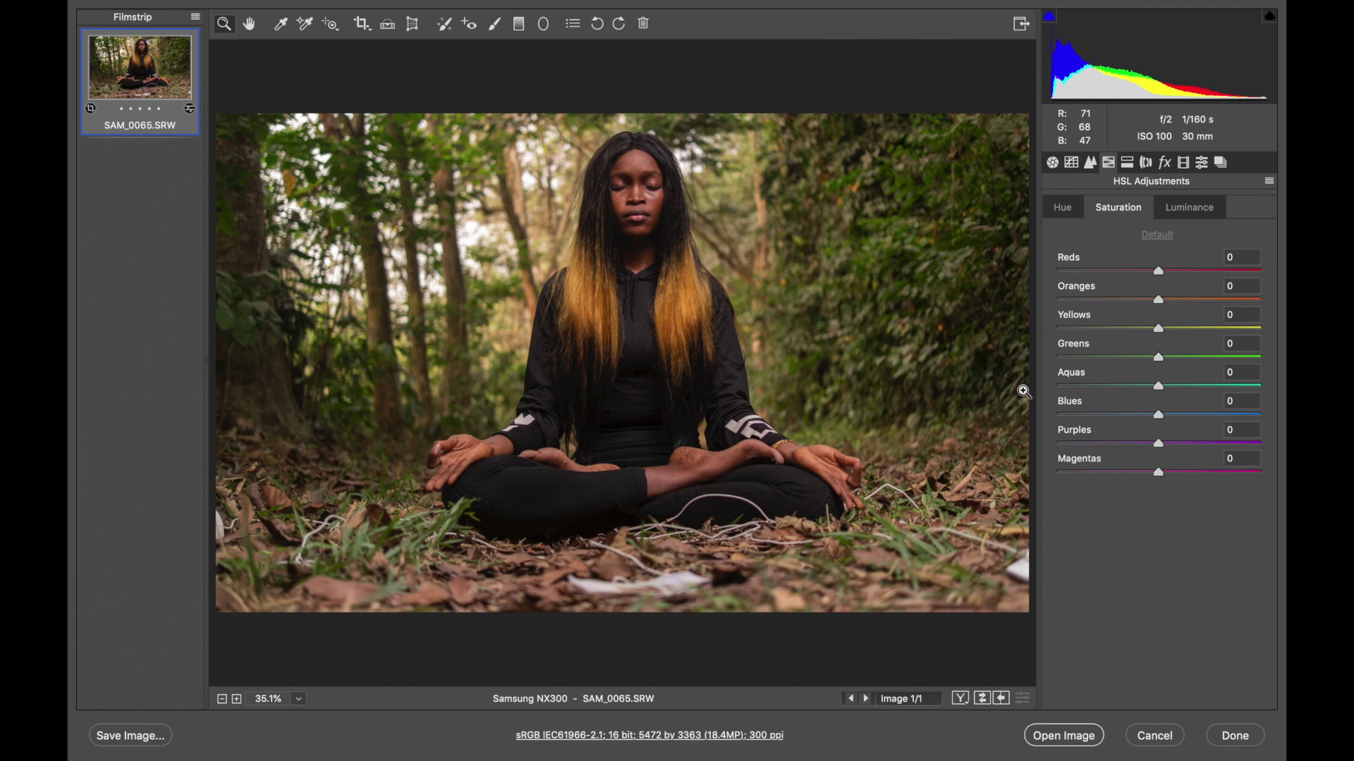
Step: Set HSL saturation with Greens boosted to +27 and Oranges trimmed to -10
{"action": "left_click_drag", "start_coordinate": [1160, 358], "coordinate": [1267, 358]}
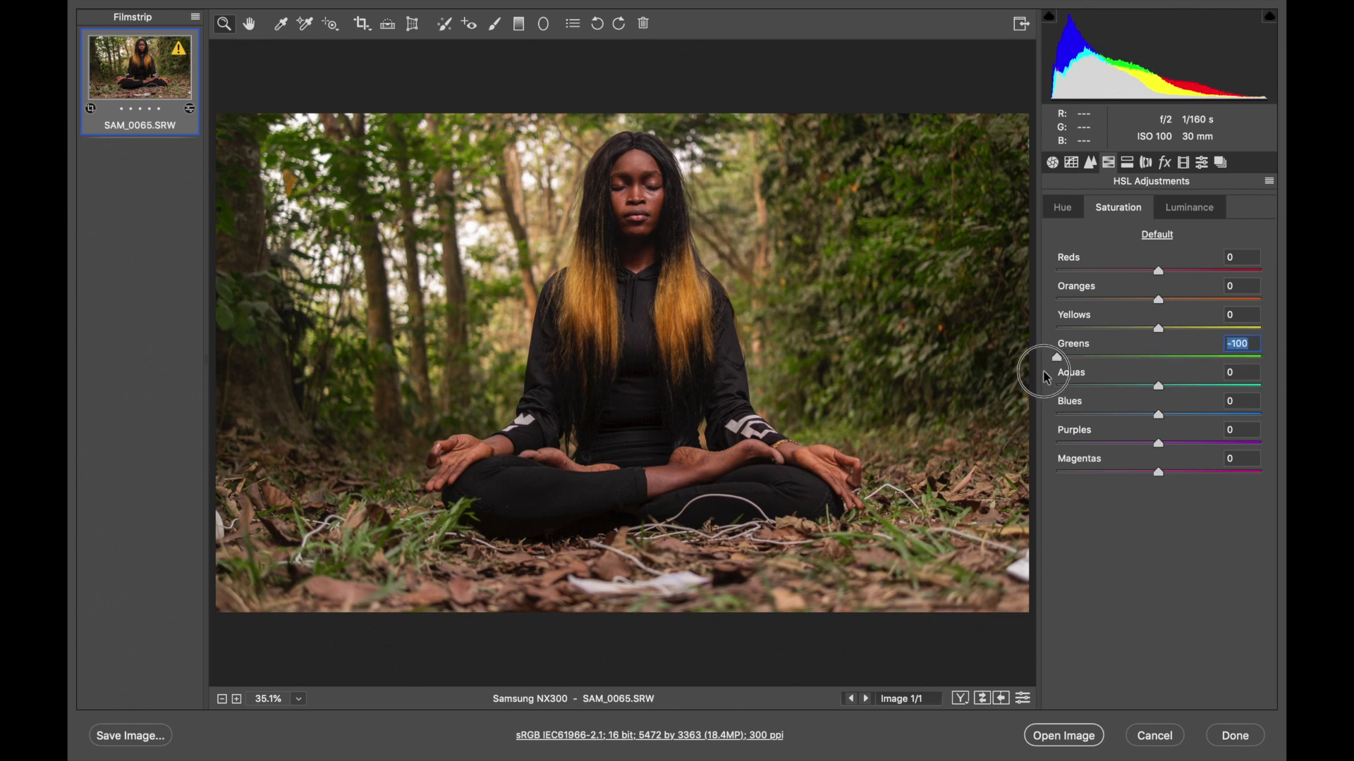
{"action": "left_click_drag", "start_coordinate": [1260, 358], "coordinate": [1225, 329]}
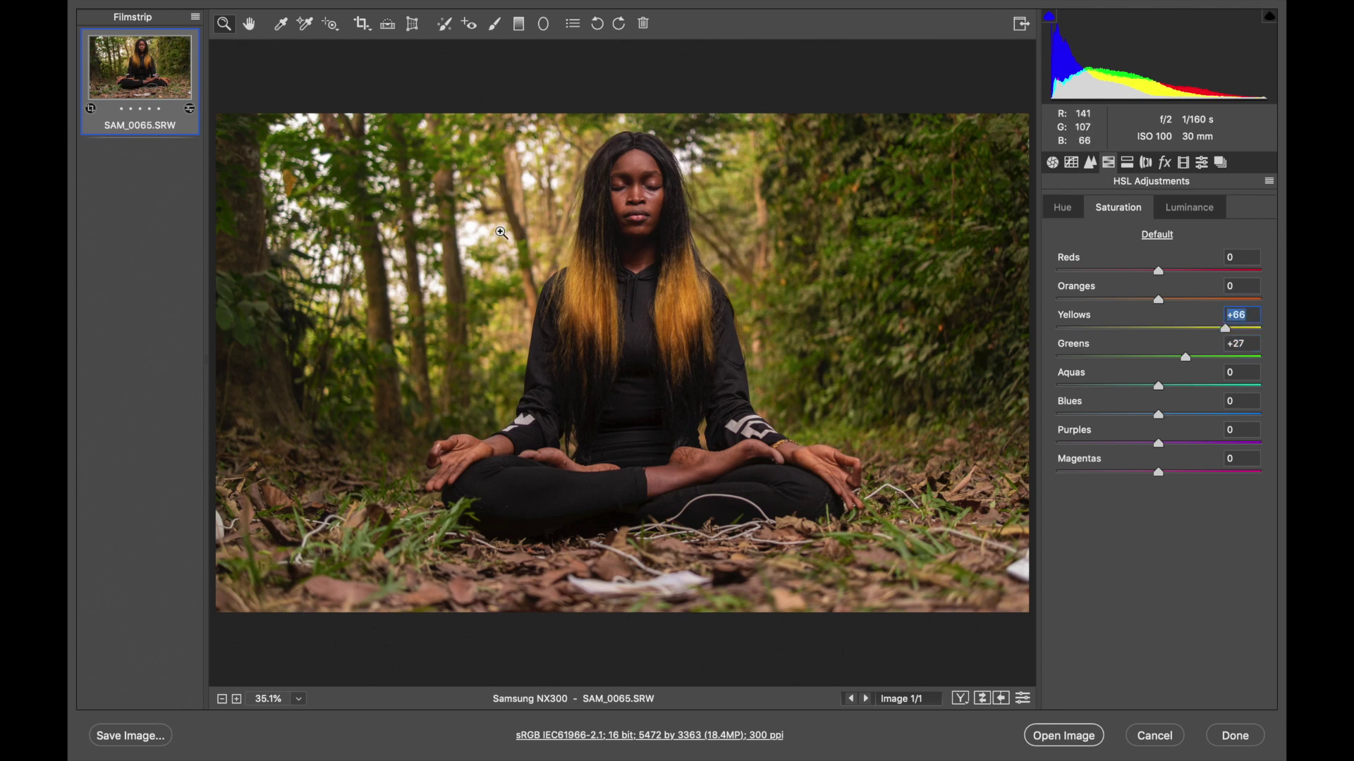
{"action": "mouse_move", "coordinate": [1158, 299]}
{"action": "left_mouse_down"}
{"action": "mouse_move", "coordinate": [1130, 299]}
{"action": "mouse_move", "coordinate": [1148, 303]}
{"action": "left_mouse_up"}
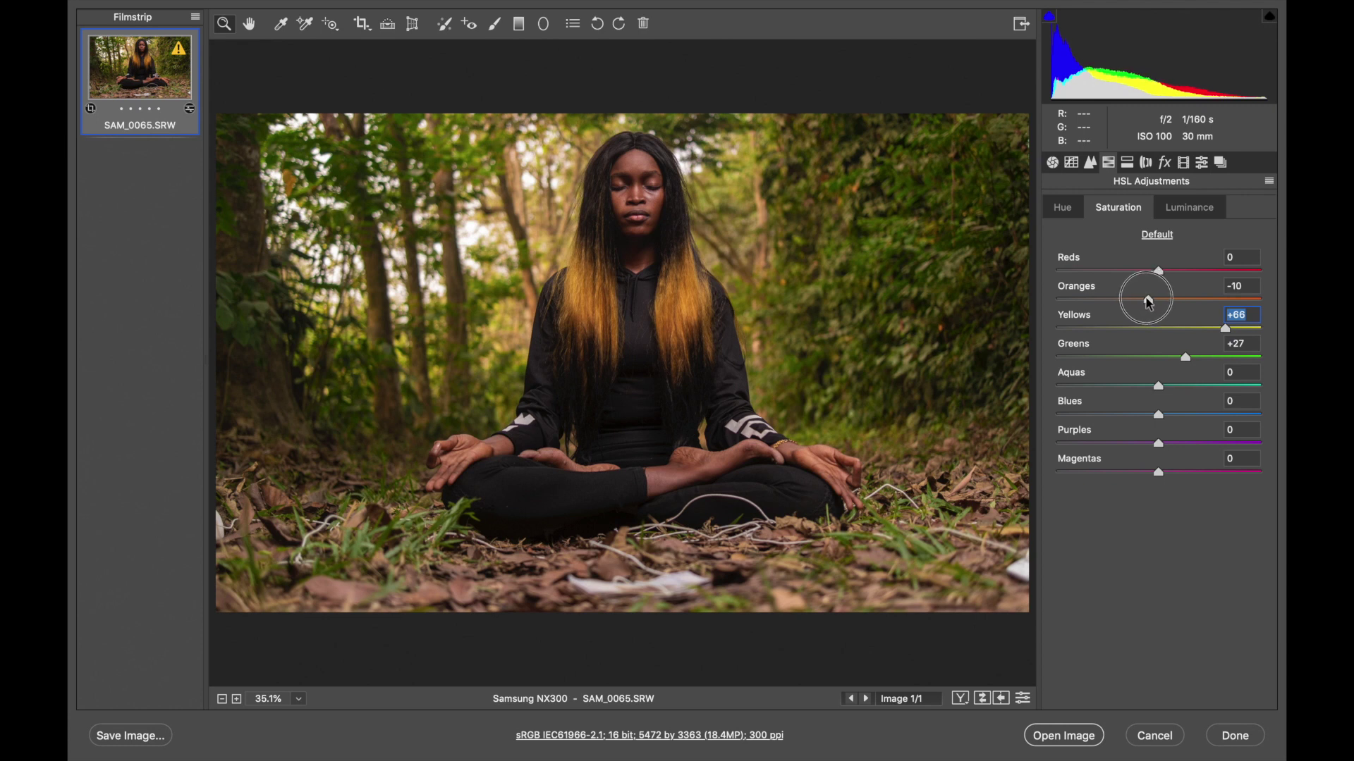
{"action": "left_click_drag", "start_coordinate": [1148, 303], "coordinate": [1148, 303]}
{"action": "left_click", "coordinate": [1070, 213]}
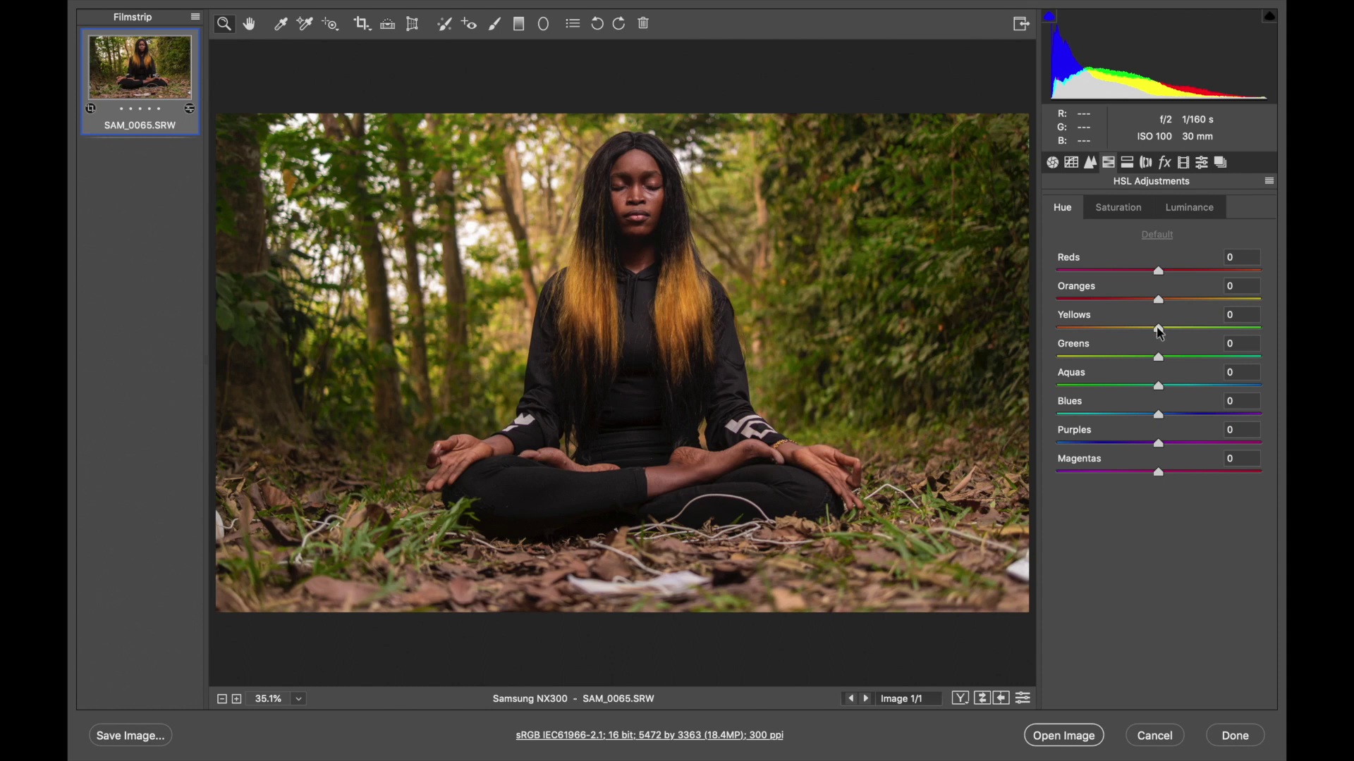
Step: Shift the HSL hue of Yellows to -33 and Greens to +24
{"action": "left_click_drag", "start_coordinate": [1160, 331], "coordinate": [1127, 337]}
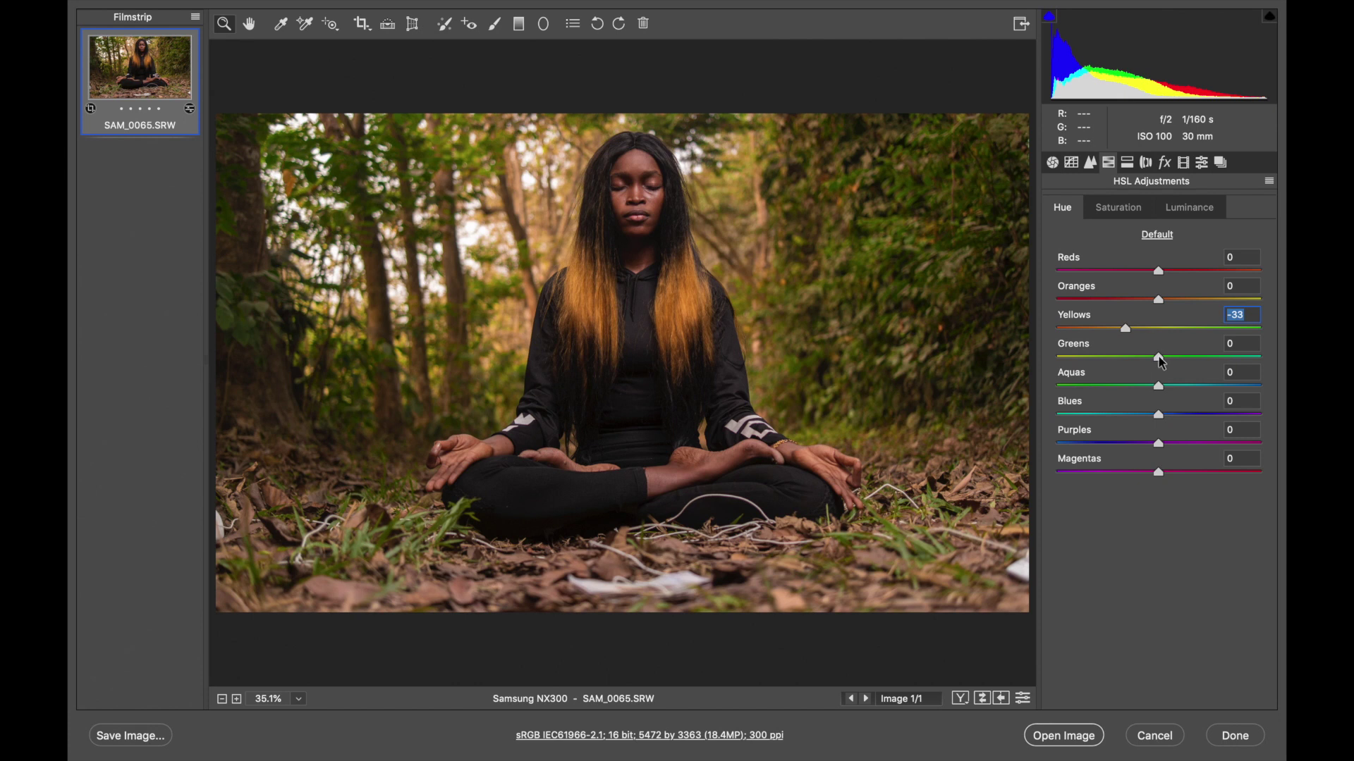
{"action": "mouse_move", "coordinate": [1160, 359]}
{"action": "left_mouse_down"}
{"action": "mouse_move", "coordinate": [1124, 361]}
{"action": "mouse_move", "coordinate": [1183, 360]}
{"action": "left_mouse_up"}
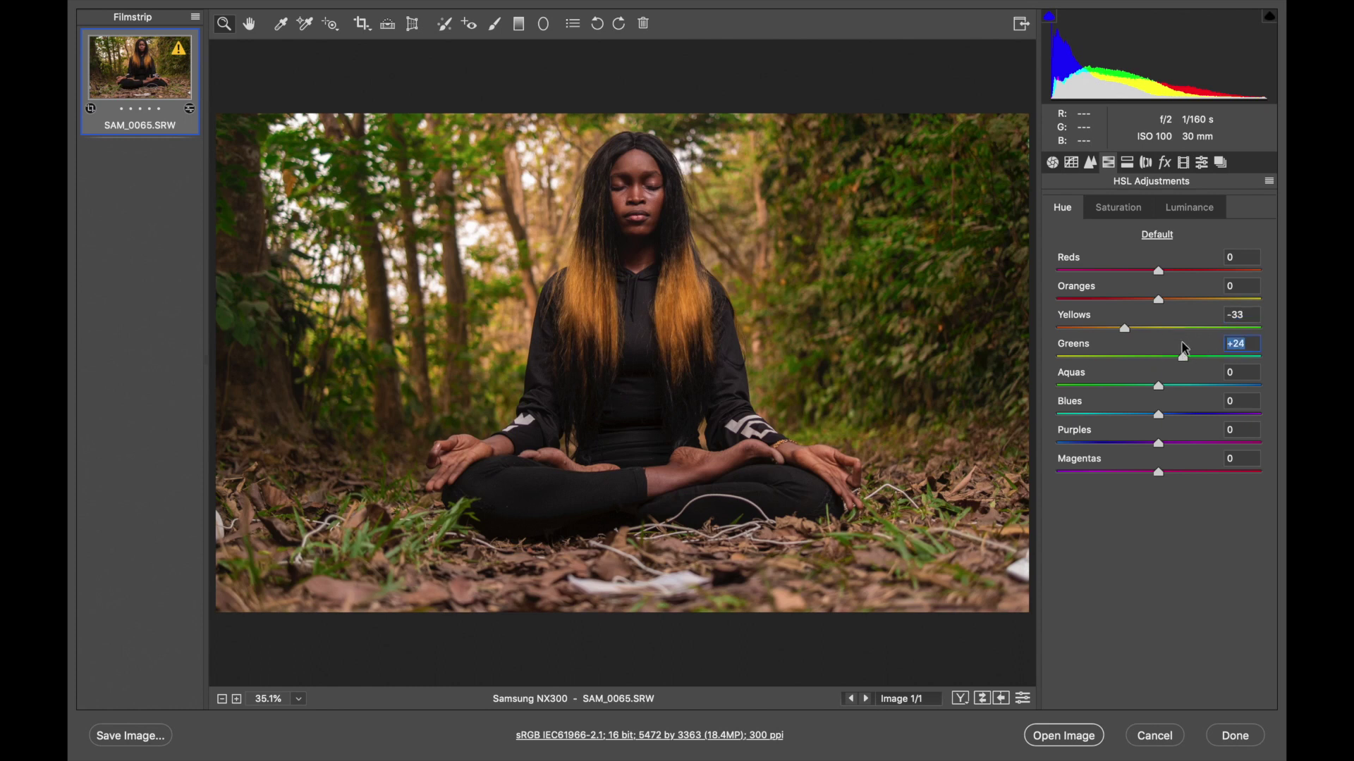
Step: Darken the edges with a -12 post-crop vignette in the Effects settings
{"action": "left_click", "coordinate": [1128, 163]}
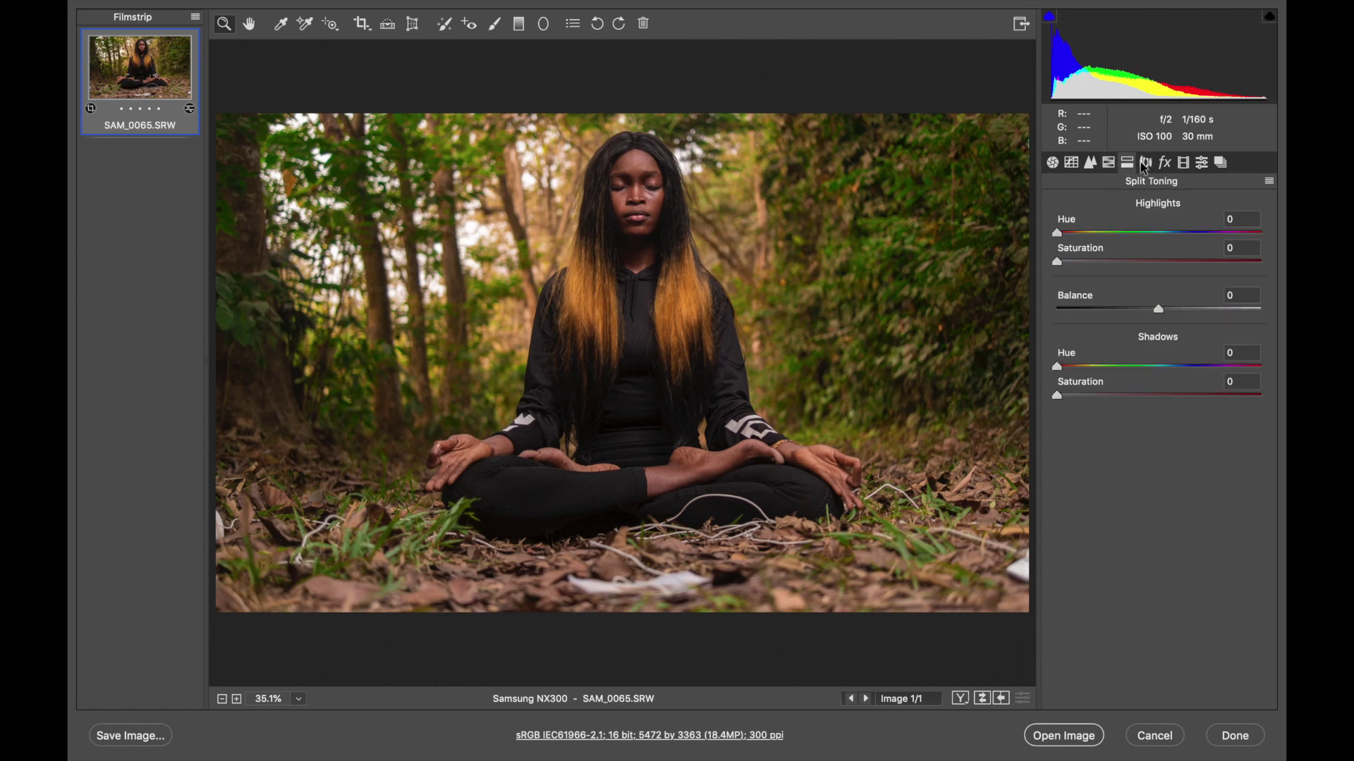
{"action": "left_click", "coordinate": [1147, 163]}
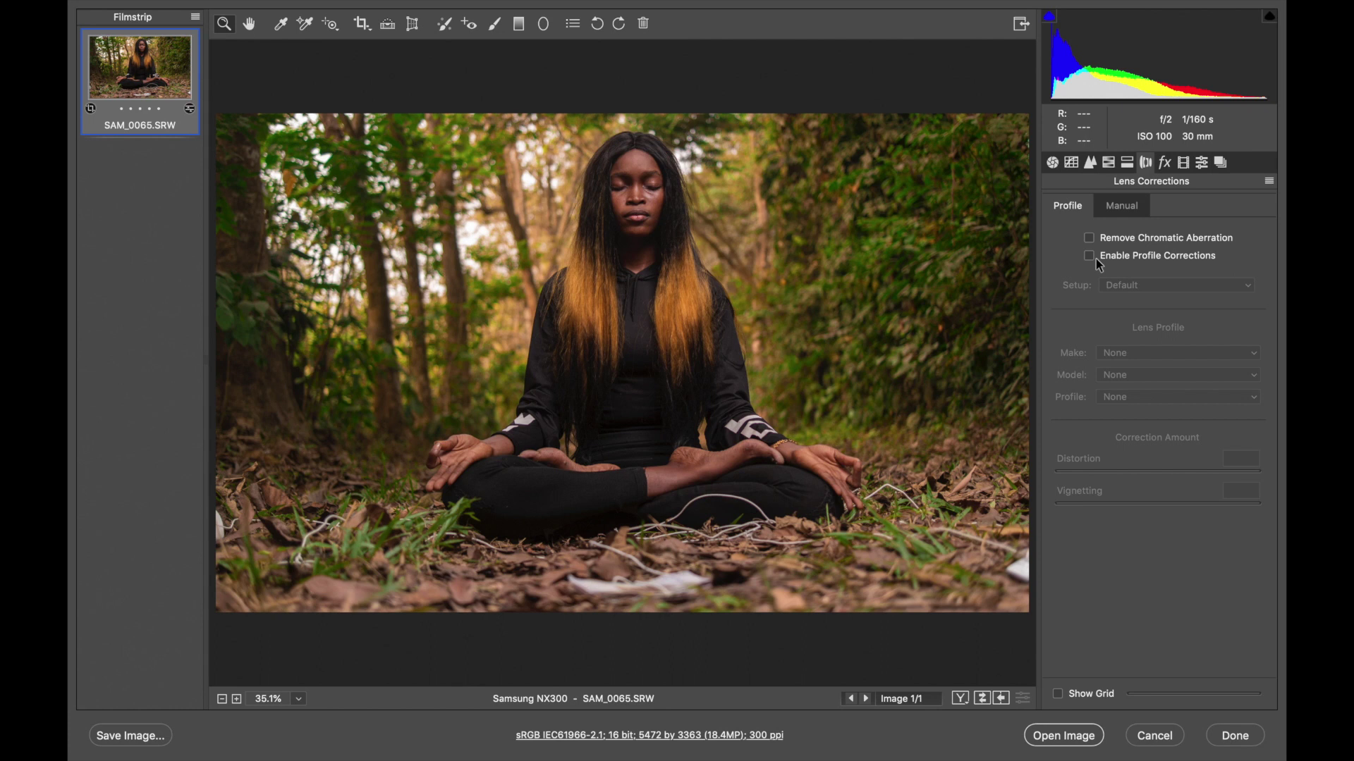
{"action": "left_click", "coordinate": [1165, 163]}
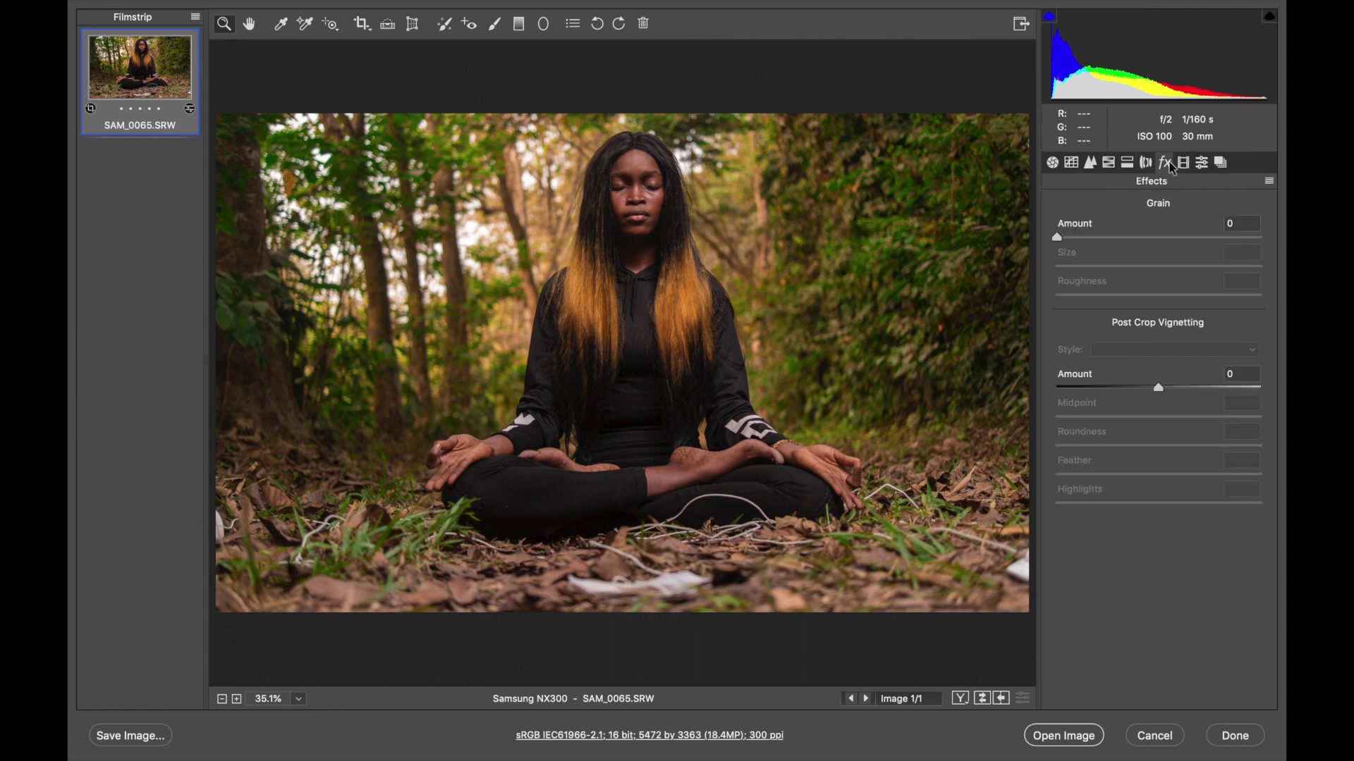
{"action": "left_click_drag", "start_coordinate": [1160, 384], "coordinate": [1206, 474]}
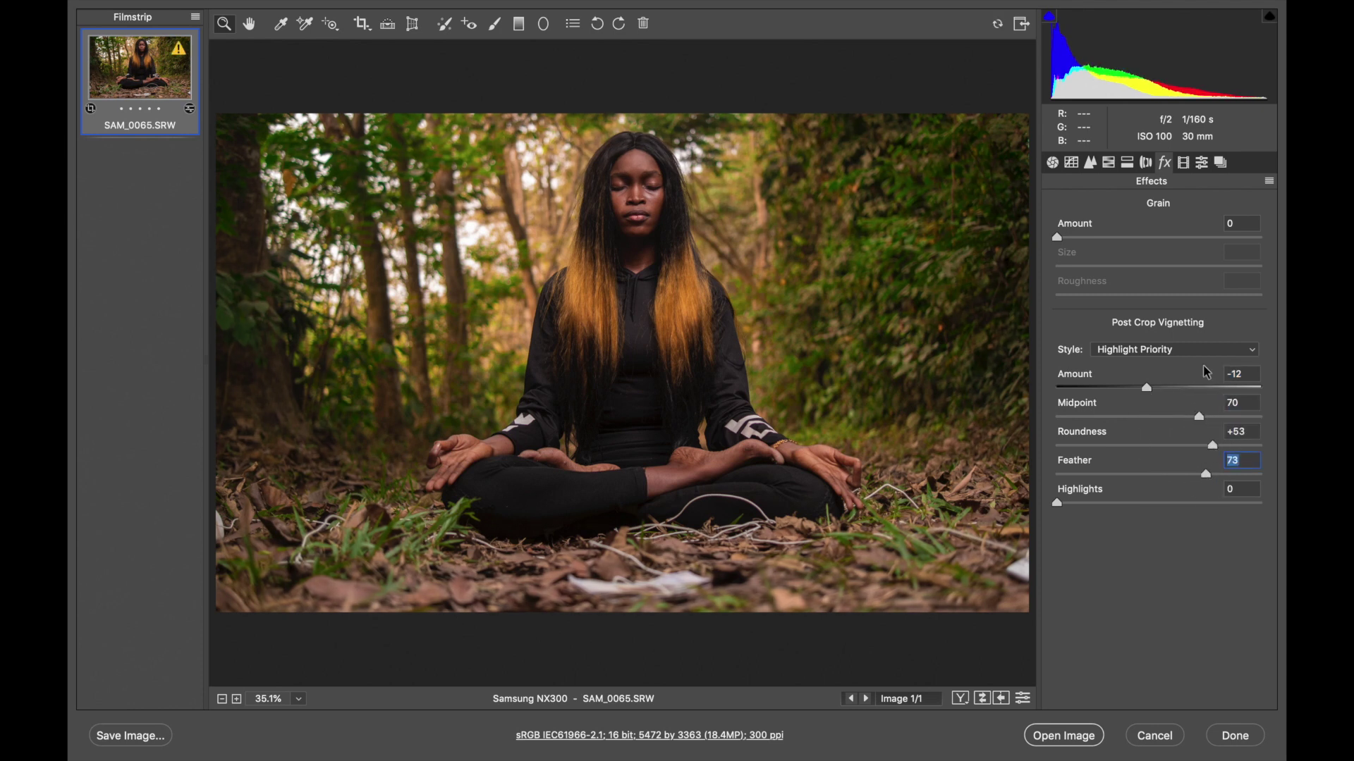
Step: Raise Blue Primary saturation to +28 in Camera Calibration
{"action": "left_click", "coordinate": [1183, 163]}
{"action": "left_click", "coordinate": [1202, 163]}
{"action": "left_click", "coordinate": [1183, 163]}
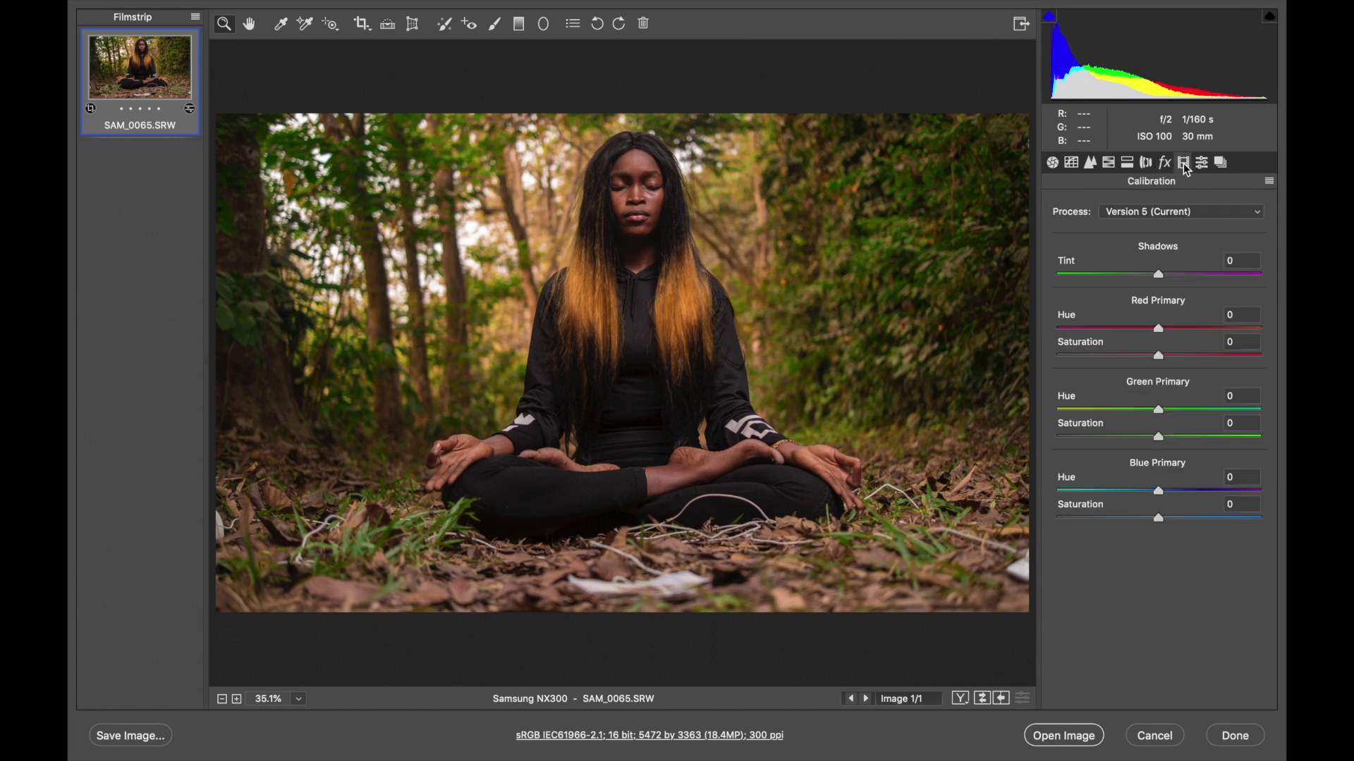
{"action": "mouse_move", "coordinate": [1159, 520]}
{"action": "left_mouse_down"}
{"action": "mouse_move", "coordinate": [1187, 514]}
{"action": "mouse_move", "coordinate": [1155, 516]}
{"action": "mouse_move", "coordinate": [1184, 517]}
{"action": "mouse_move", "coordinate": [1170, 520]}
{"action": "left_mouse_up"}
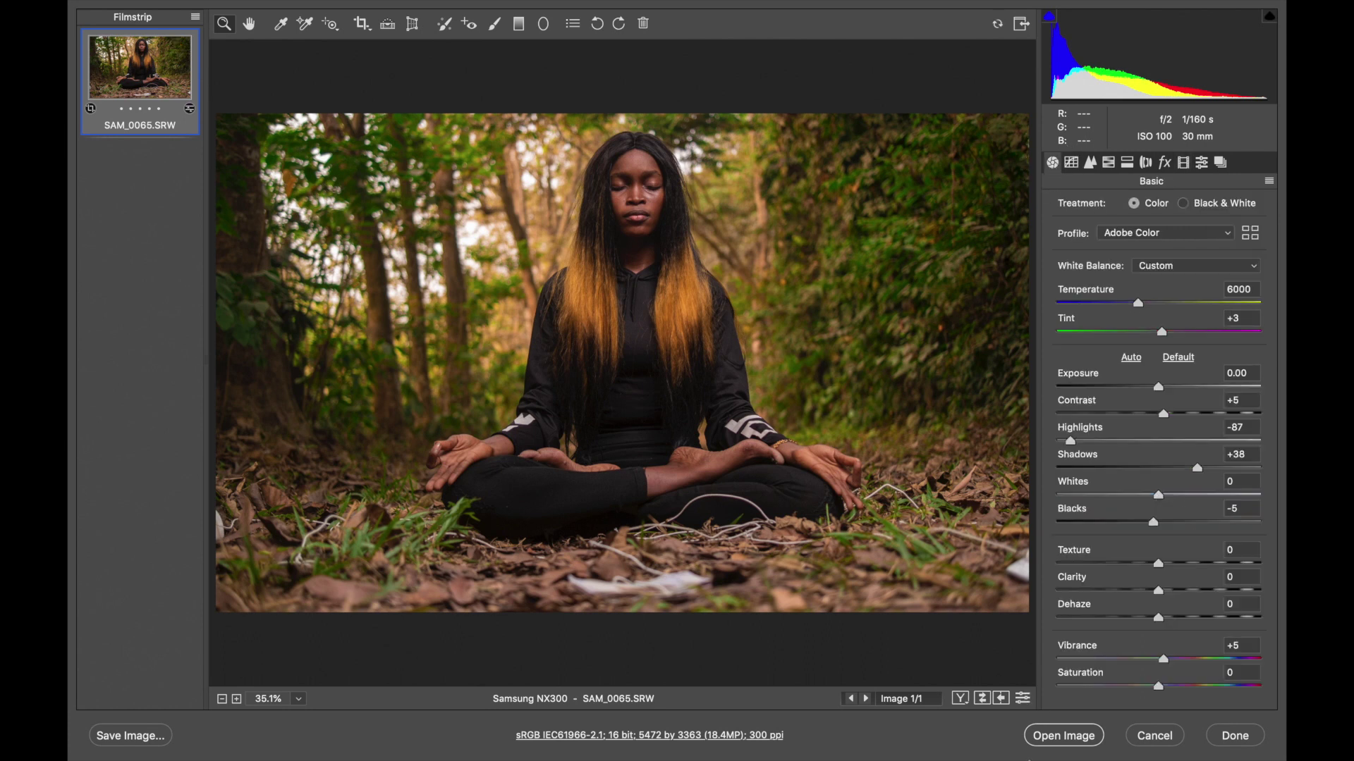
{"action": "left_click", "coordinate": [982, 698]}
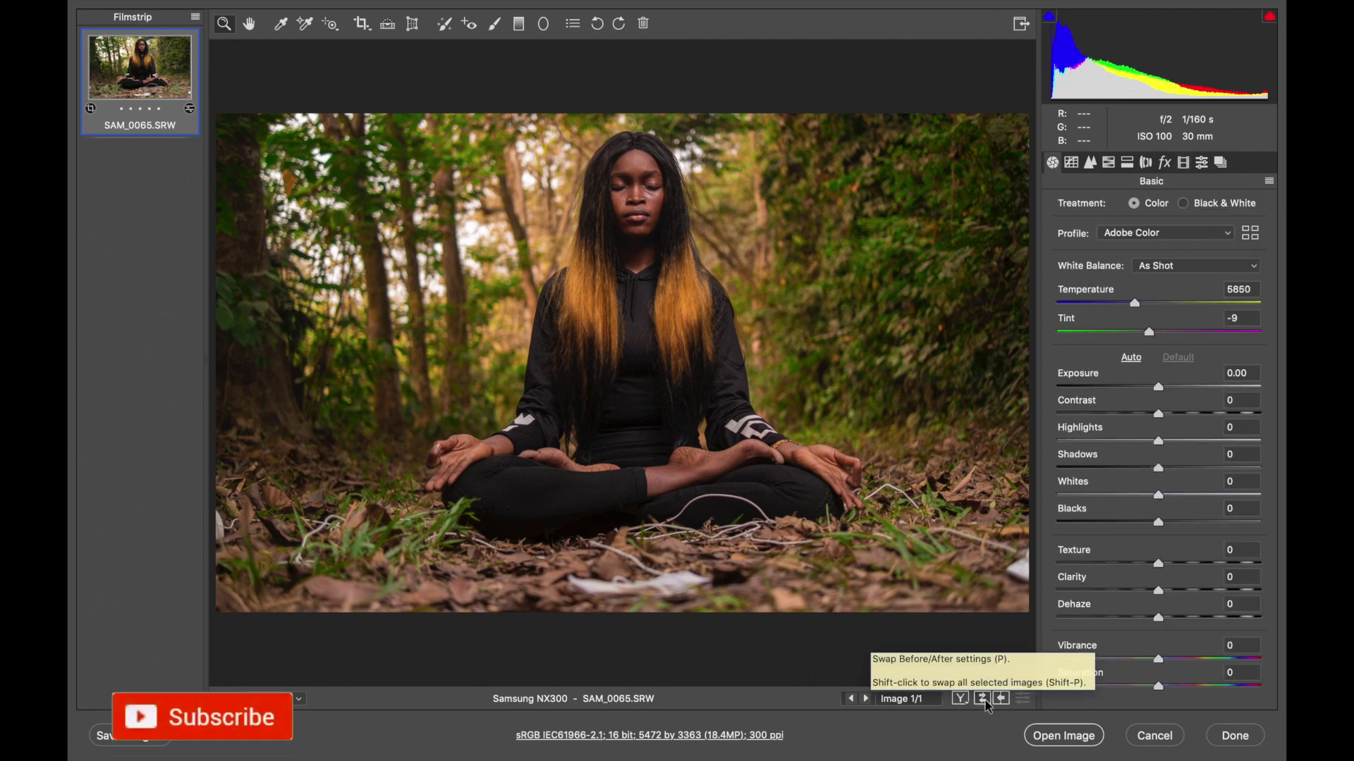
{"action": "left_click", "coordinate": [984, 700]}
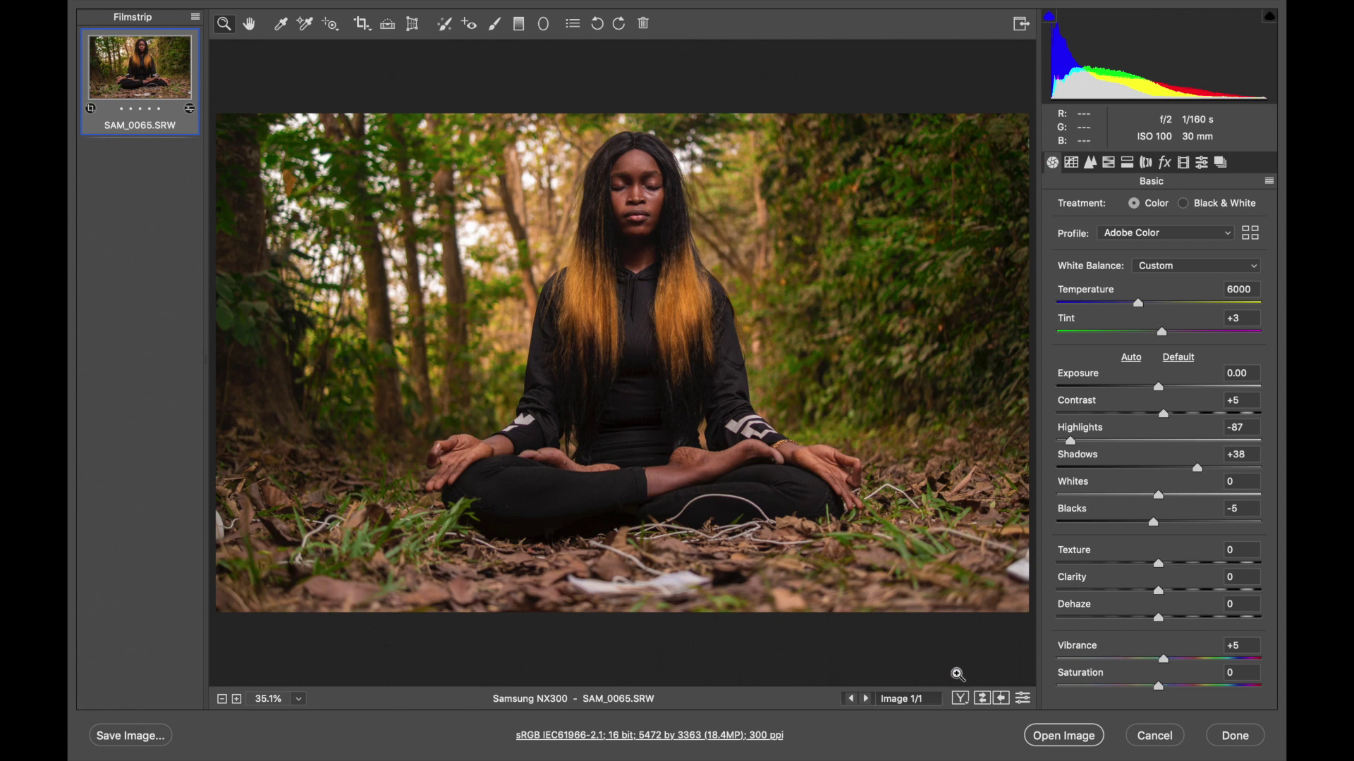
Step: Open the edited photo in Photoshop and run the 'VS - Color Balance Stack copy' action
{"action": "left_click", "coordinate": [1067, 748]}
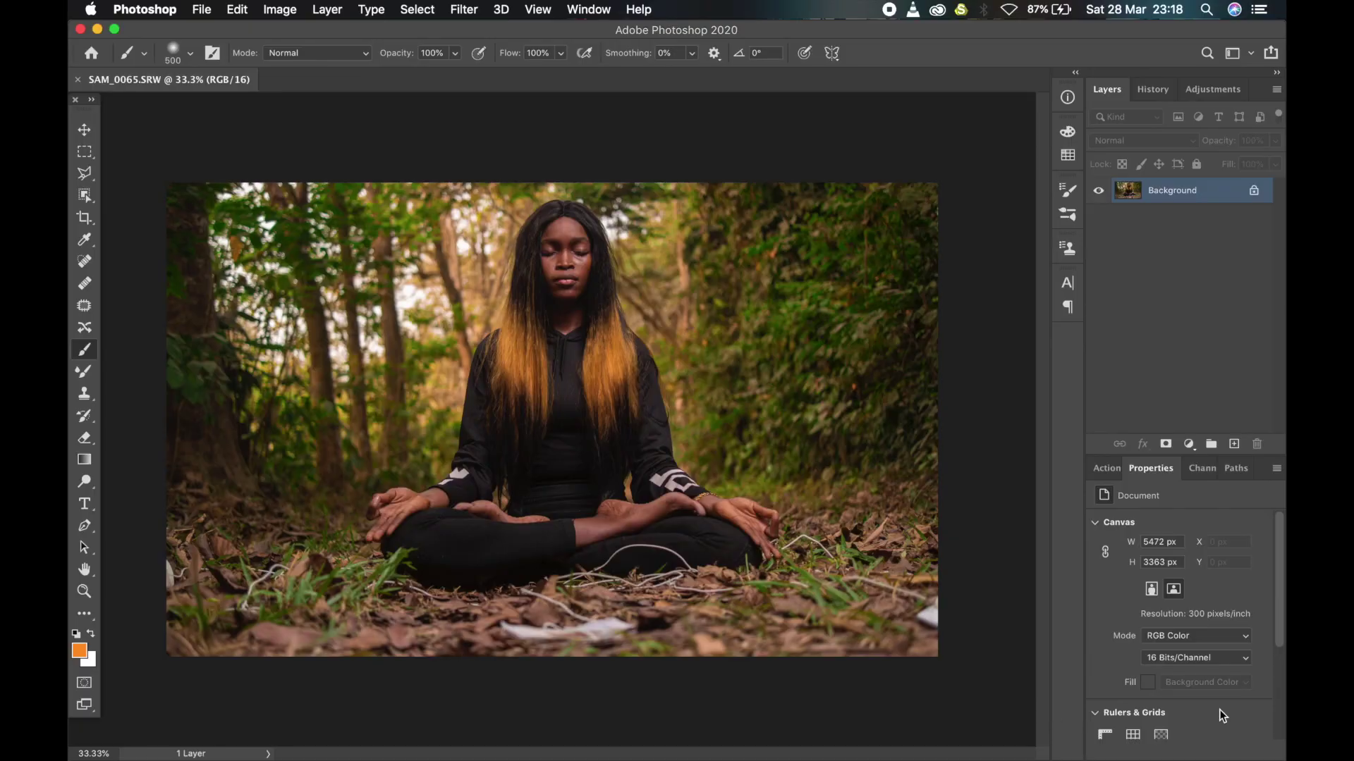
{"action": "left_click", "coordinate": [1107, 469]}
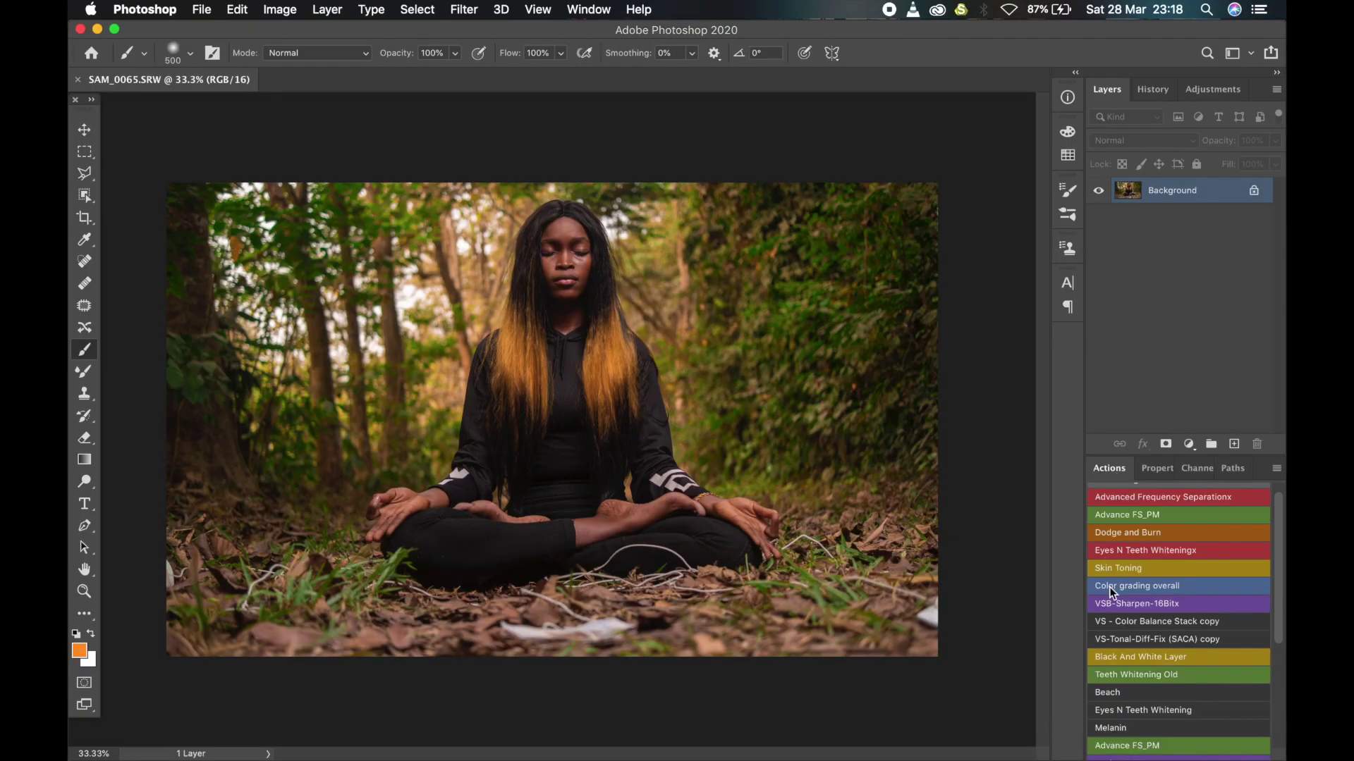
{"action": "left_click", "coordinate": [1152, 624]}
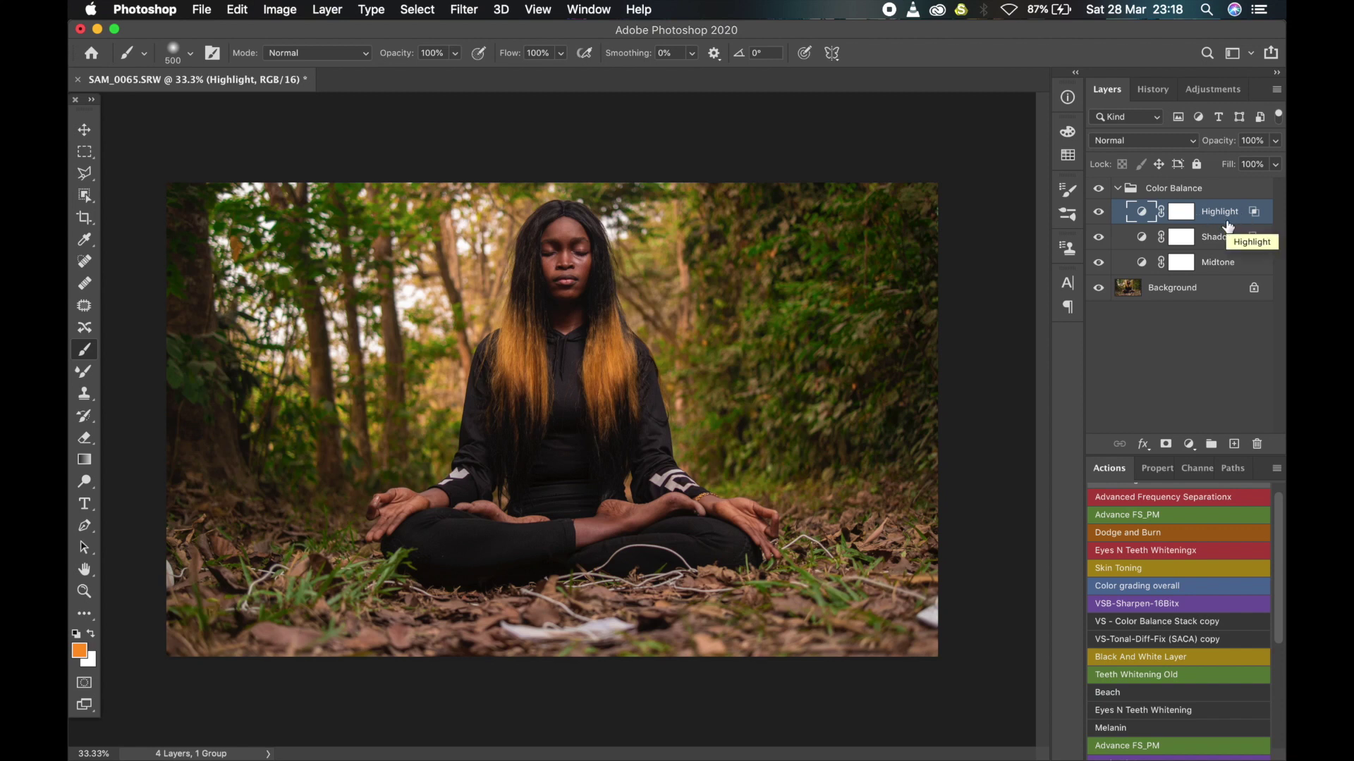
{"action": "left_click", "coordinate": [1190, 445]}
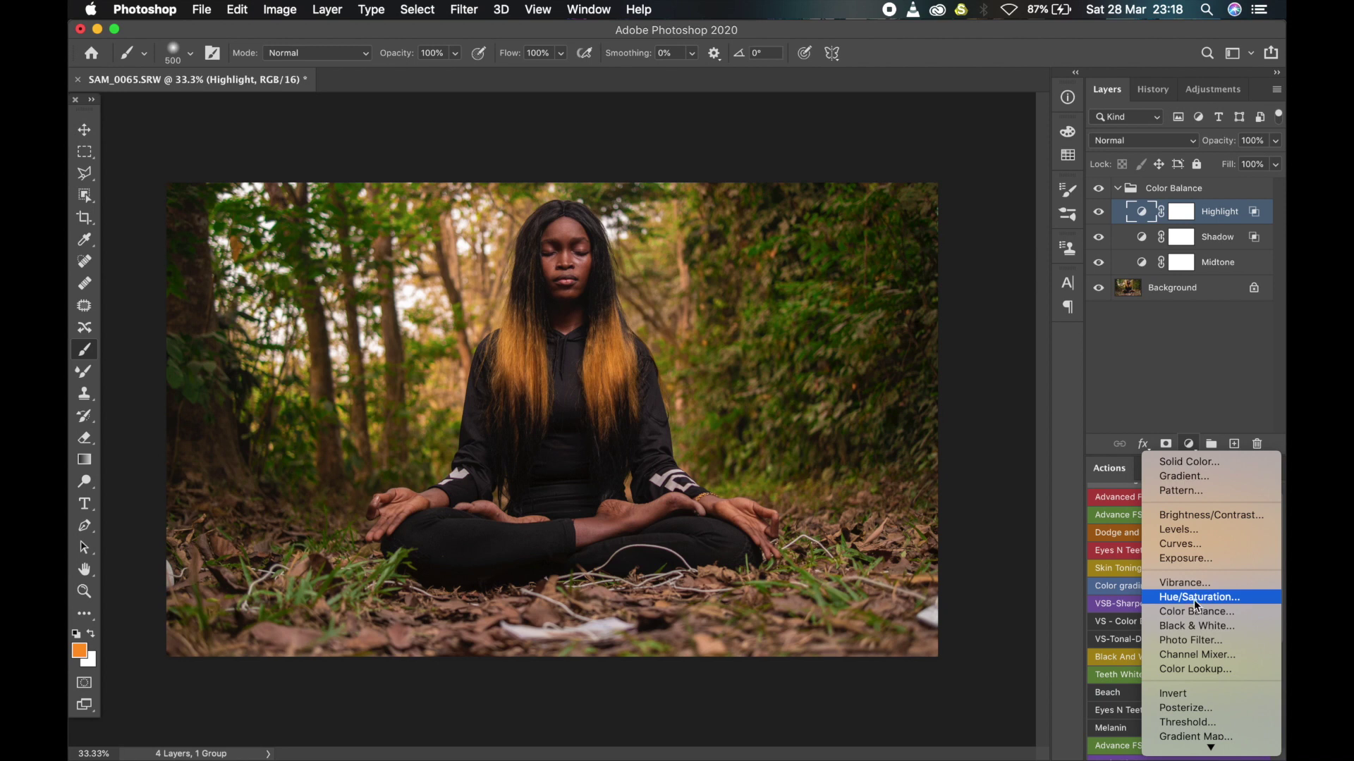
{"action": "left_click", "coordinate": [1196, 189]}
{"action": "double_click", "coordinate": [1241, 211]}
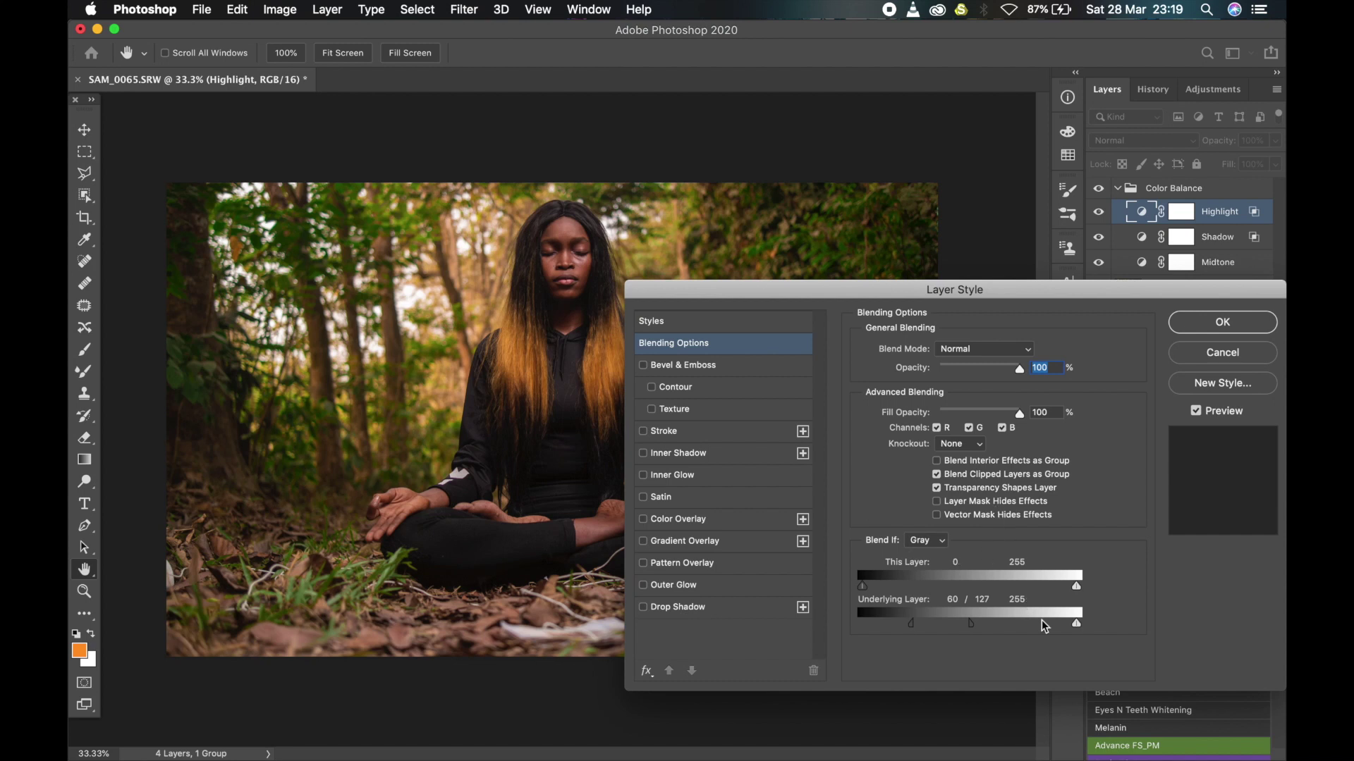
{"action": "left_click", "coordinate": [1201, 354]}
Step: Push the Midtone layer's midtones slightly toward red and blue
{"action": "left_click", "coordinate": [1179, 262]}
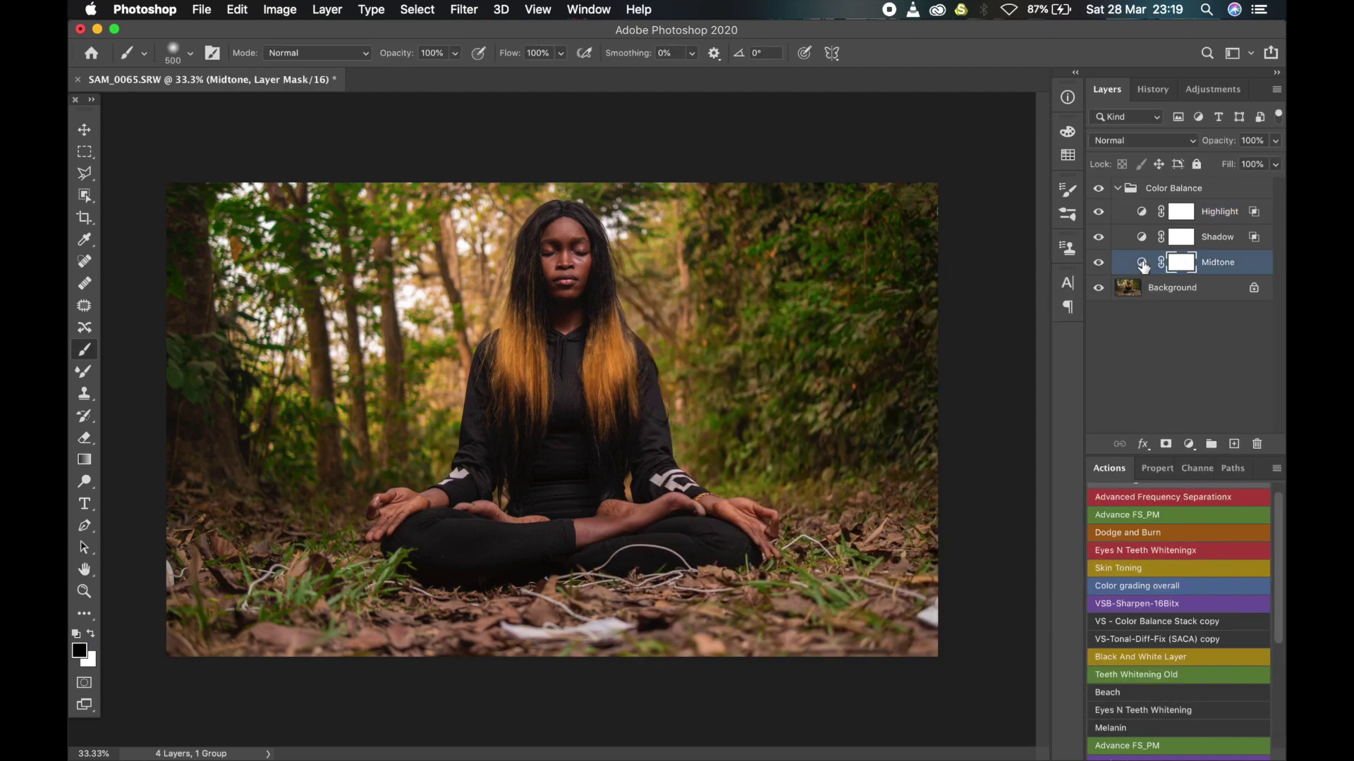
{"action": "left_click", "coordinate": [1141, 262]}
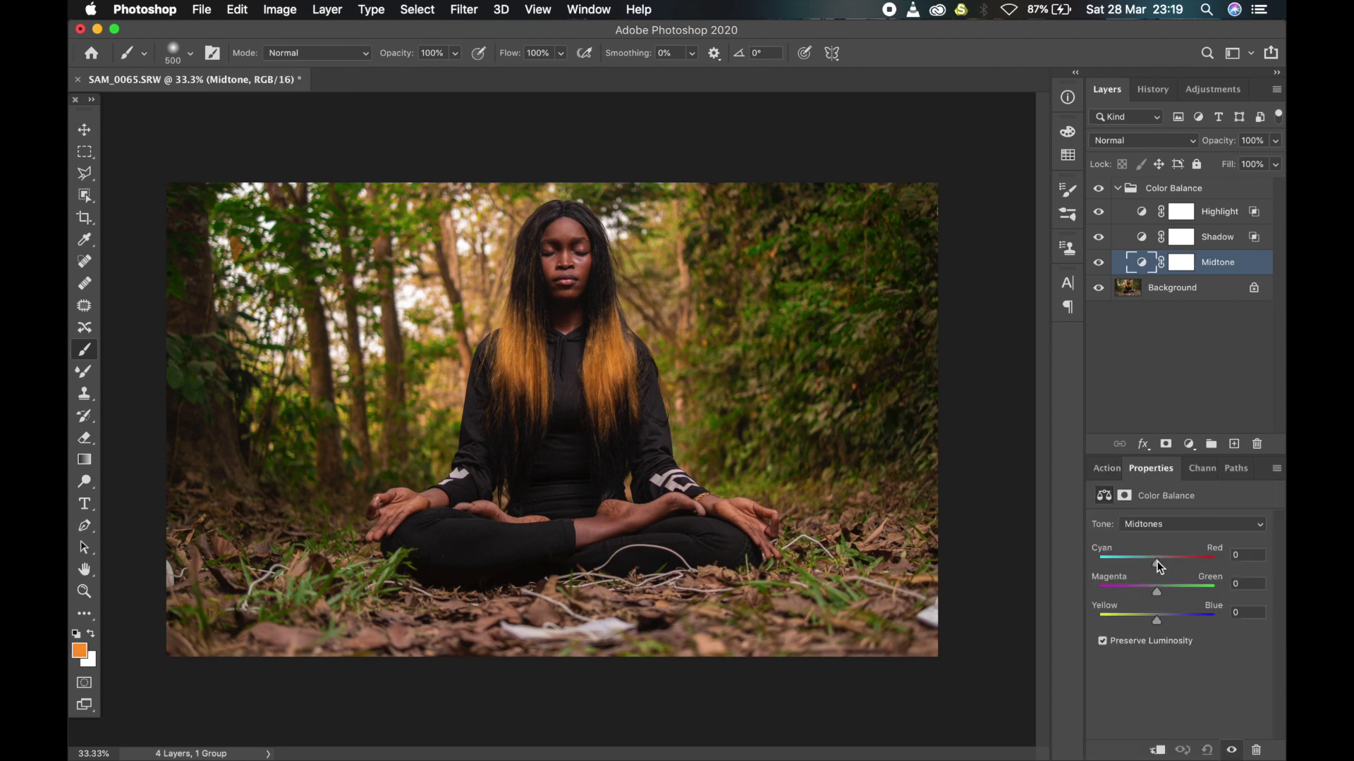
{"action": "left_click_drag", "start_coordinate": [1157, 561], "coordinate": [1157, 563]}
{"action": "left_click_drag", "start_coordinate": [1157, 618], "coordinate": [1159, 619]}
Step: Warm the Shadow layer's shadows toward red and yellow
{"action": "left_click", "coordinate": [1141, 240]}
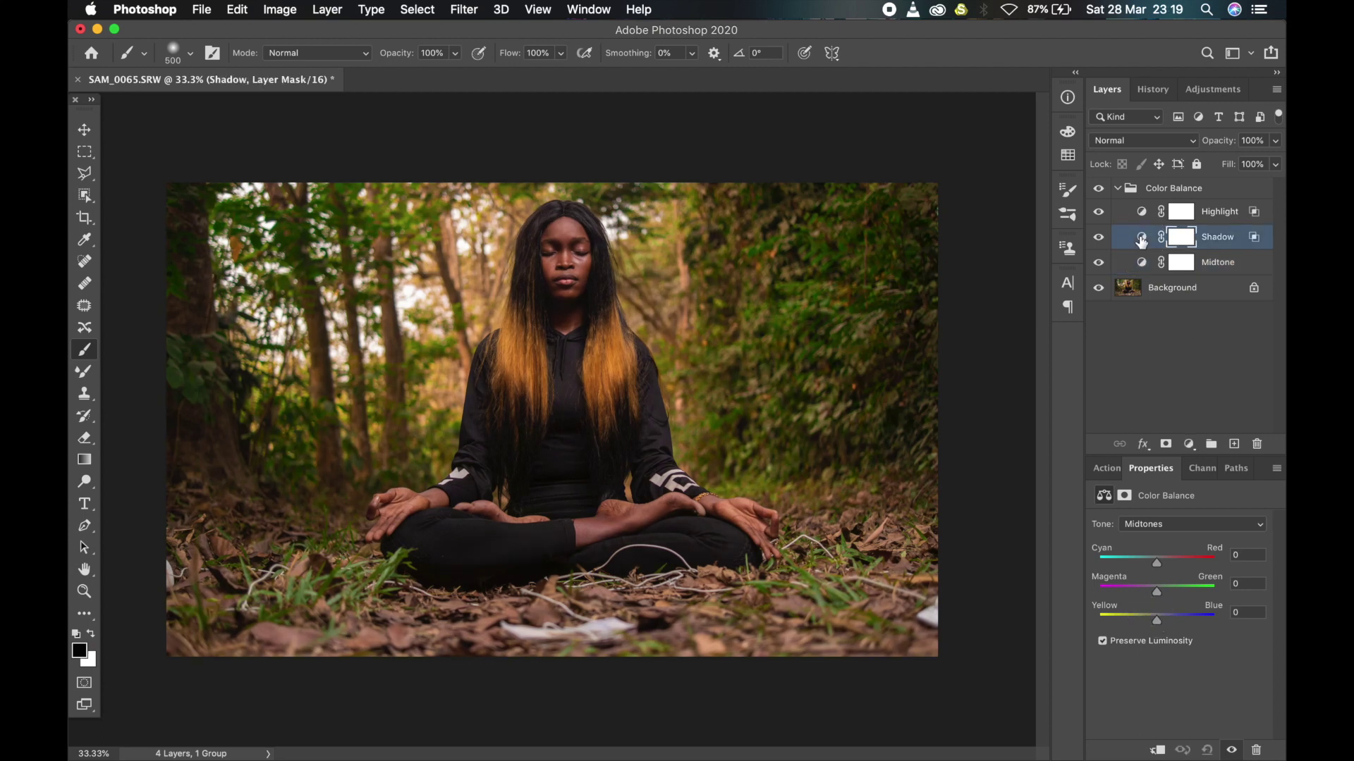
{"action": "left_click", "coordinate": [1176, 530]}
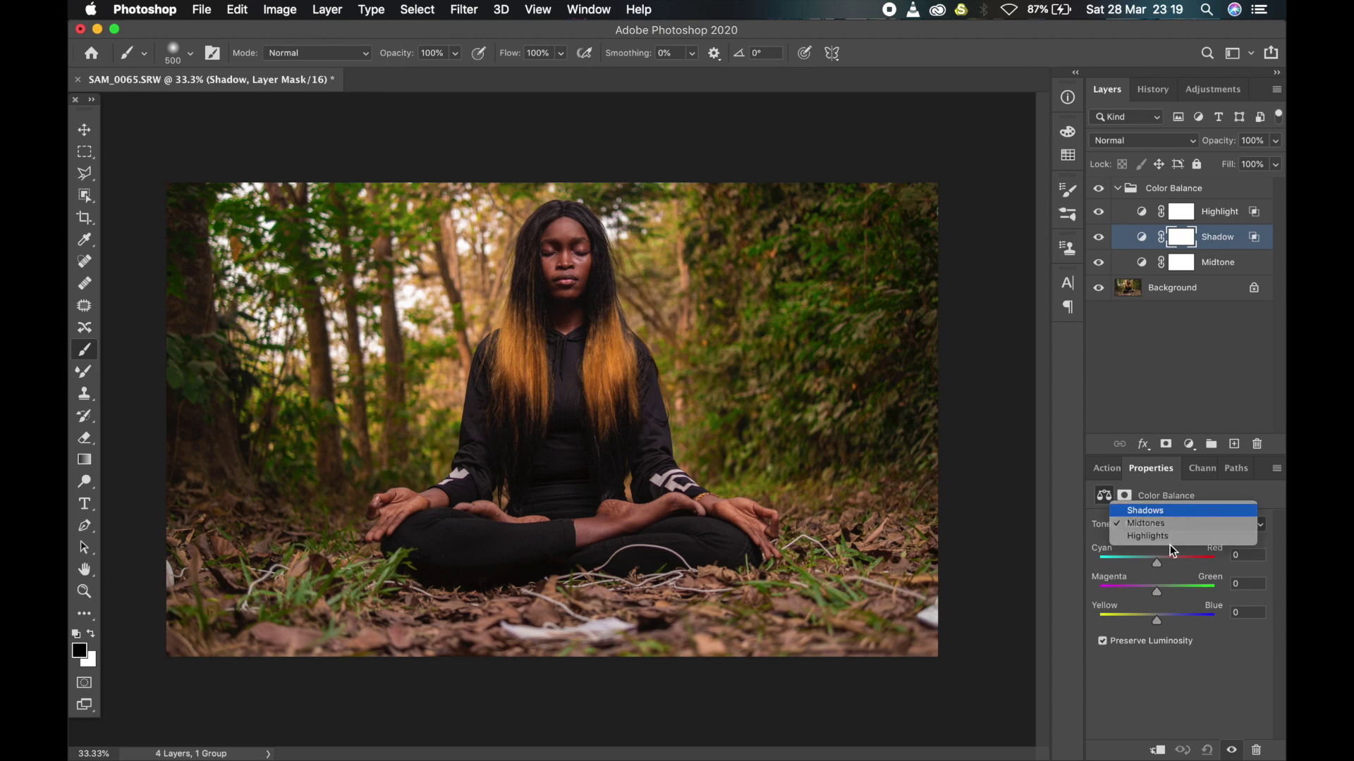
{"action": "left_click", "coordinate": [1174, 510]}
{"action": "left_click_drag", "start_coordinate": [1159, 562], "coordinate": [1164, 573]}
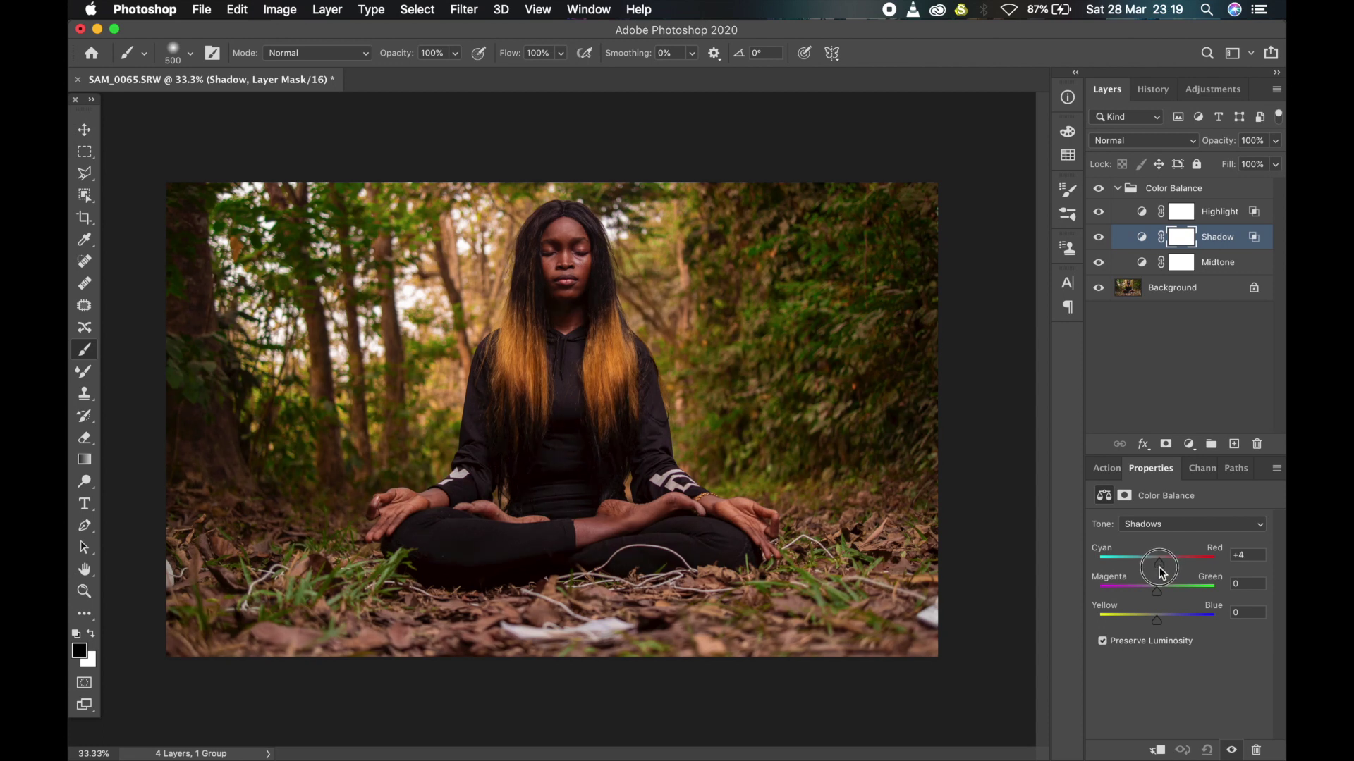
{"action": "mouse_move", "coordinate": [1161, 620]}
{"action": "left_mouse_down"}
{"action": "mouse_move", "coordinate": [1142, 620]}
{"action": "mouse_move", "coordinate": [1160, 621]}
{"action": "left_mouse_up"}
Step: Set the Highlight layer's highlights to Cyan–Red −14 and Yellow–Blue +13, then collapse the group
{"action": "left_click", "coordinate": [1146, 218]}
{"action": "left_click", "coordinate": [1172, 521]}
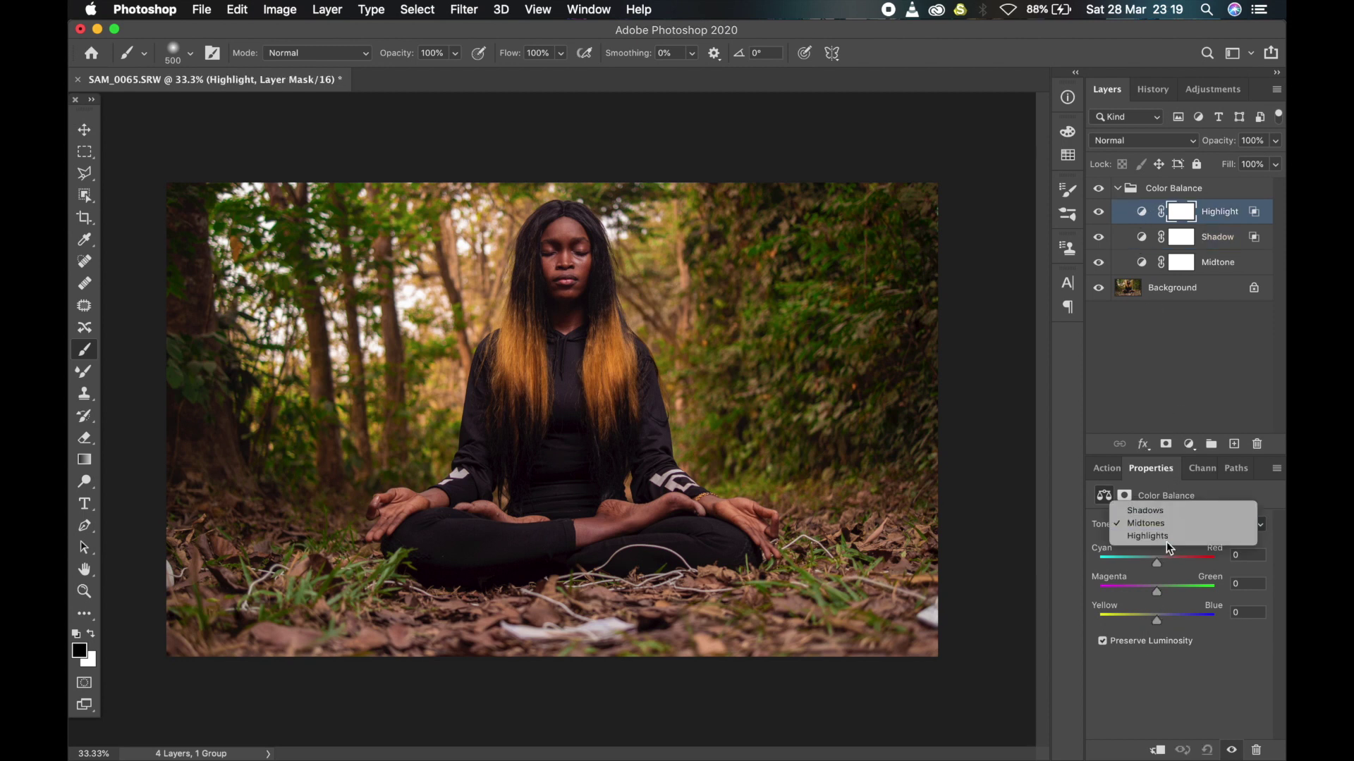
{"action": "left_click", "coordinate": [1160, 539]}
{"action": "left_click_drag", "start_coordinate": [1157, 562], "coordinate": [1149, 571]}
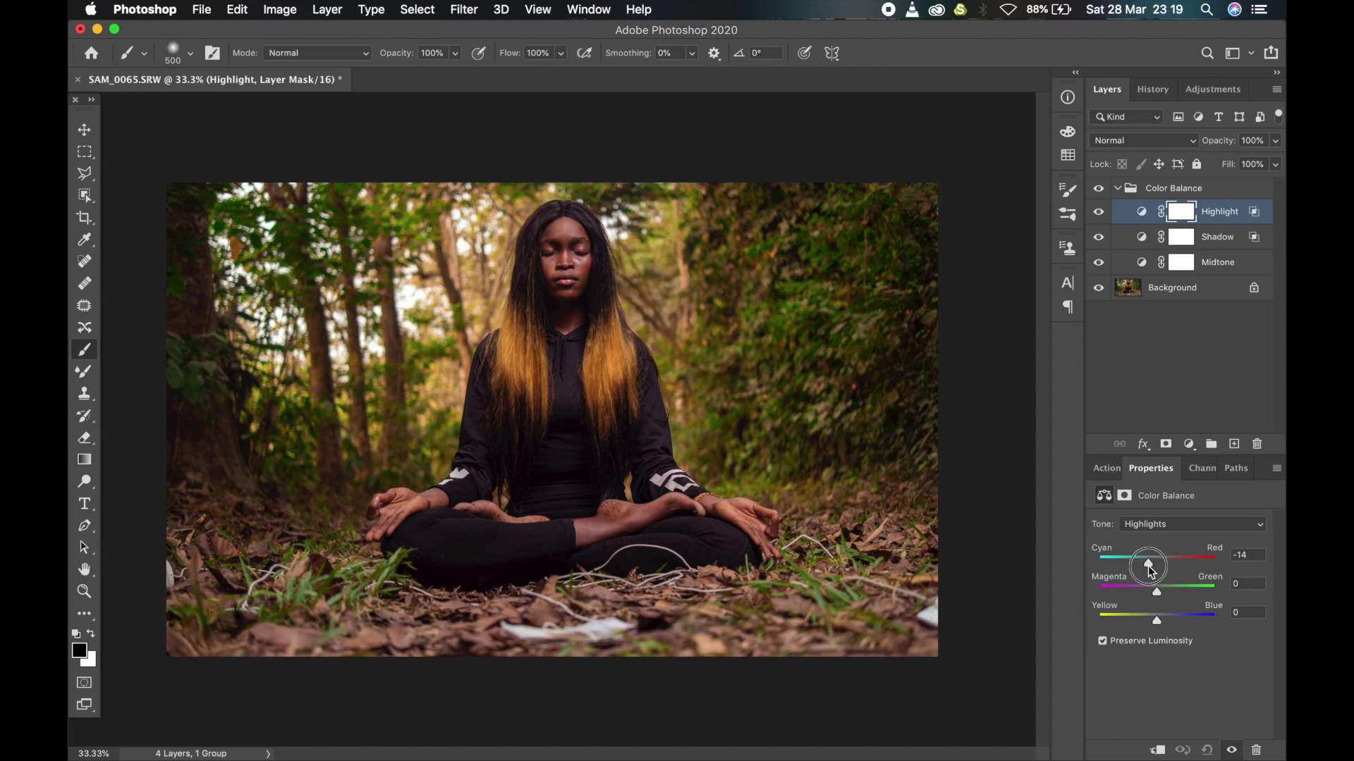
{"action": "mouse_move", "coordinate": [1156, 619]}
{"action": "left_mouse_down"}
{"action": "mouse_move", "coordinate": [1168, 619]}
{"action": "mouse_move", "coordinate": [1139, 621]}
{"action": "mouse_move", "coordinate": [1164, 620]}
{"action": "mouse_move", "coordinate": [1154, 624]}
{"action": "left_mouse_up"}
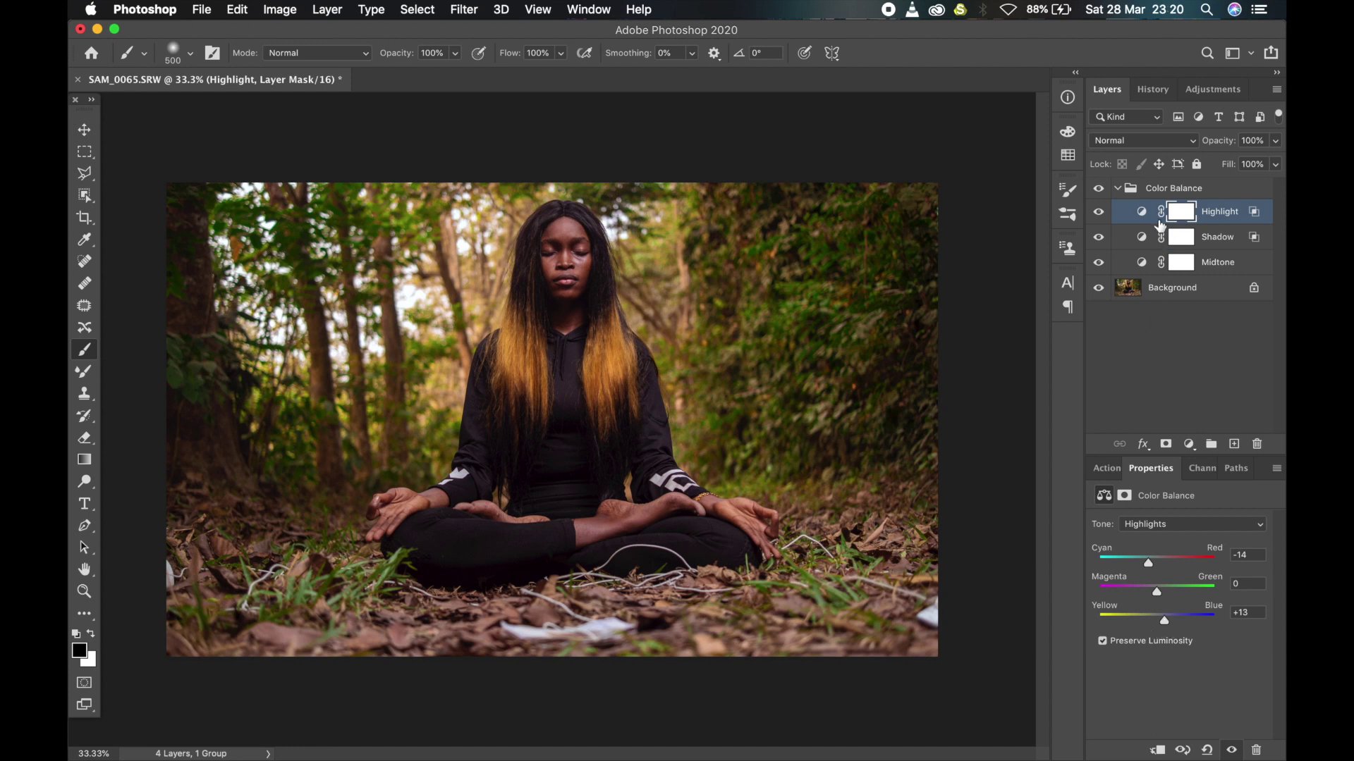
{"action": "left_click", "coordinate": [1118, 188]}
Step: Compare the portrait with the Color Balance group hidden and shown again
{"action": "left_click", "coordinate": [1100, 189]}
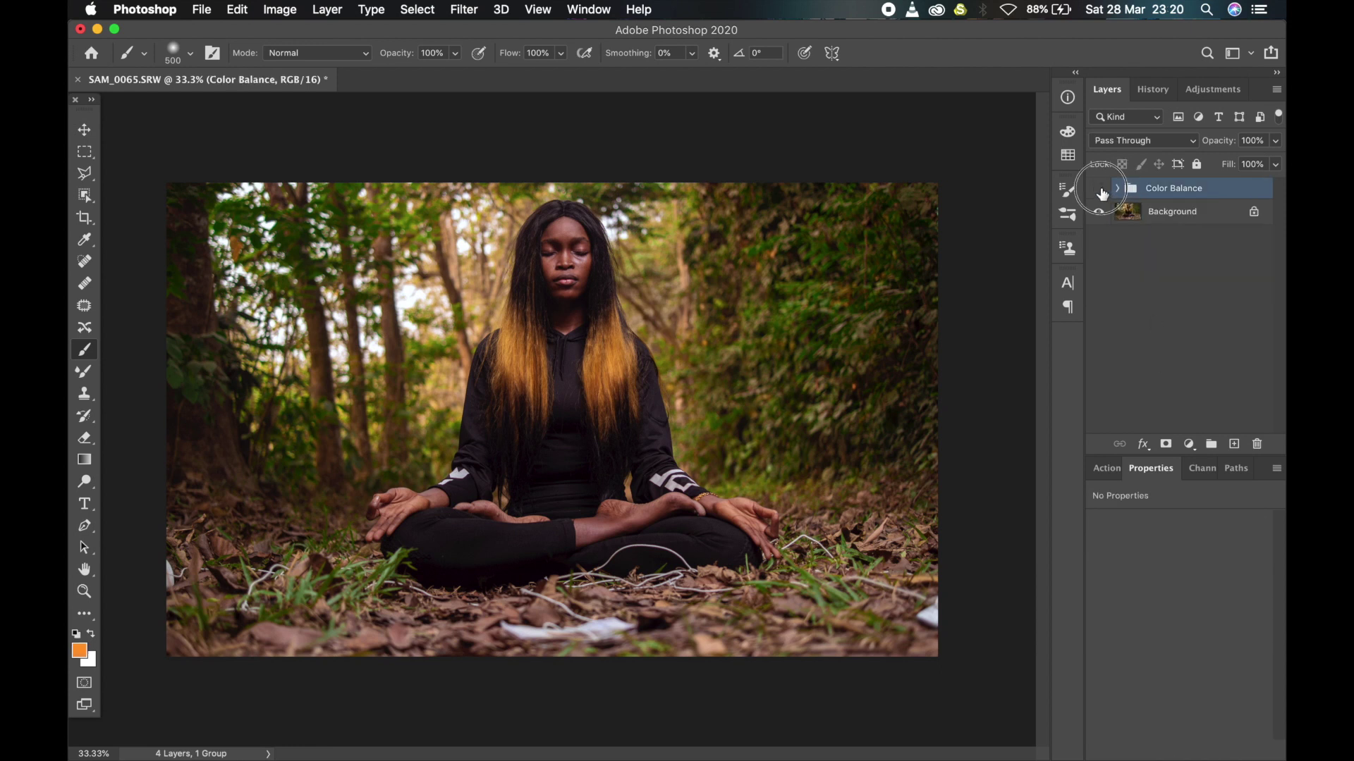
{"action": "left_click", "coordinate": [1100, 190]}
{"action": "left_click", "coordinate": [1188, 444]}
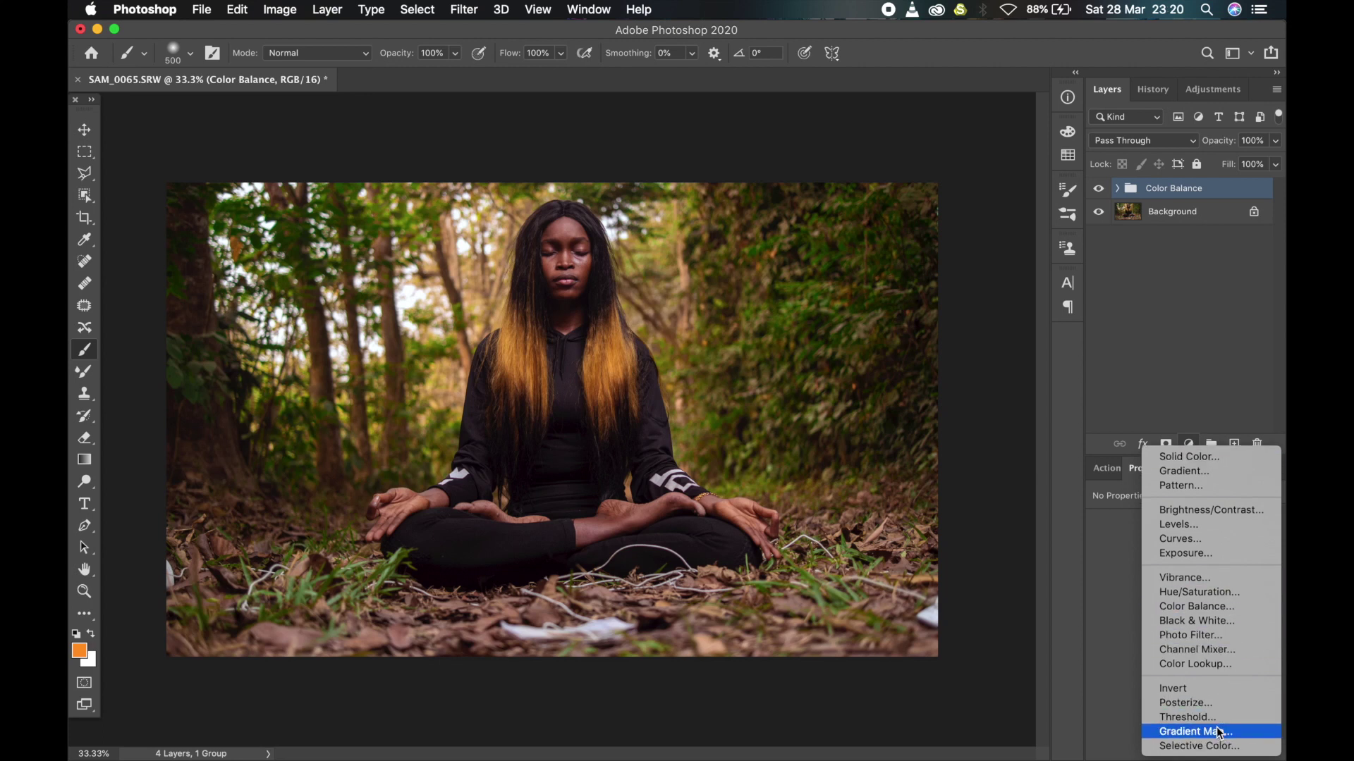
Step: Add a Selective Color layer and set its Greens to Cyan +12 and Yellow +32
{"action": "left_click", "coordinate": [1220, 746]}
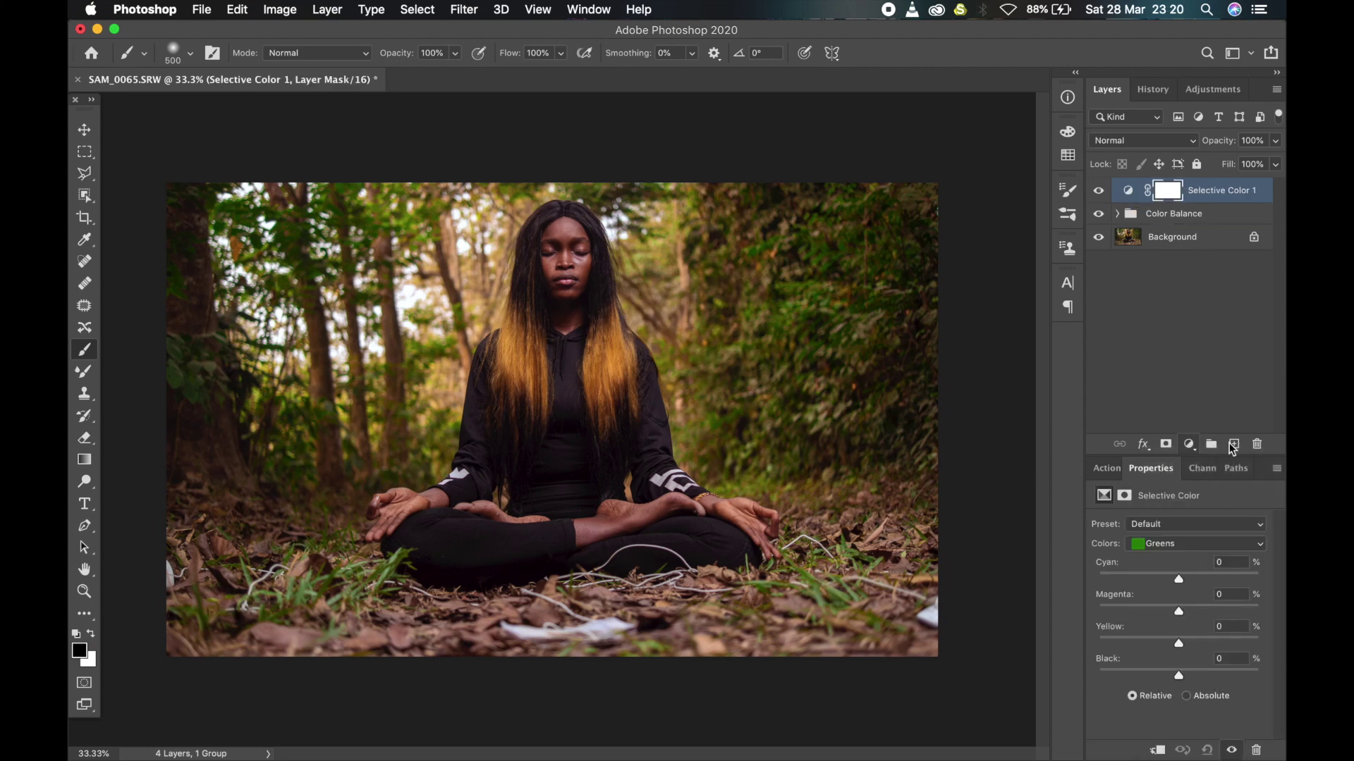
{"action": "left_click", "coordinate": [1166, 541]}
{"action": "left_click", "coordinate": [1167, 543]}
{"action": "mouse_move", "coordinate": [1179, 578]}
{"action": "left_mouse_down"}
{"action": "mouse_move", "coordinate": [1151, 577]}
{"action": "mouse_move", "coordinate": [1211, 578]}
{"action": "mouse_move", "coordinate": [1191, 582]}
{"action": "left_mouse_up"}
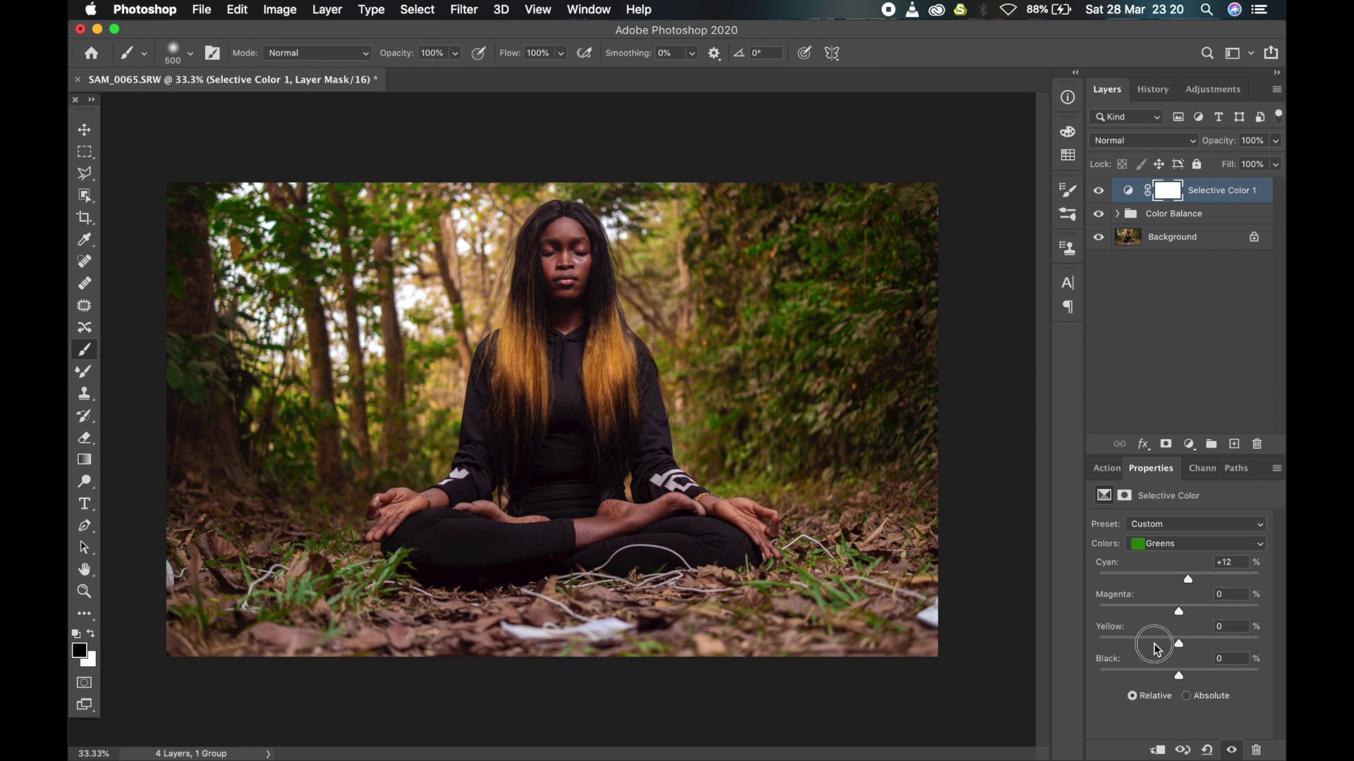
{"action": "left_click_drag", "start_coordinate": [1178, 643], "coordinate": [1205, 648]}
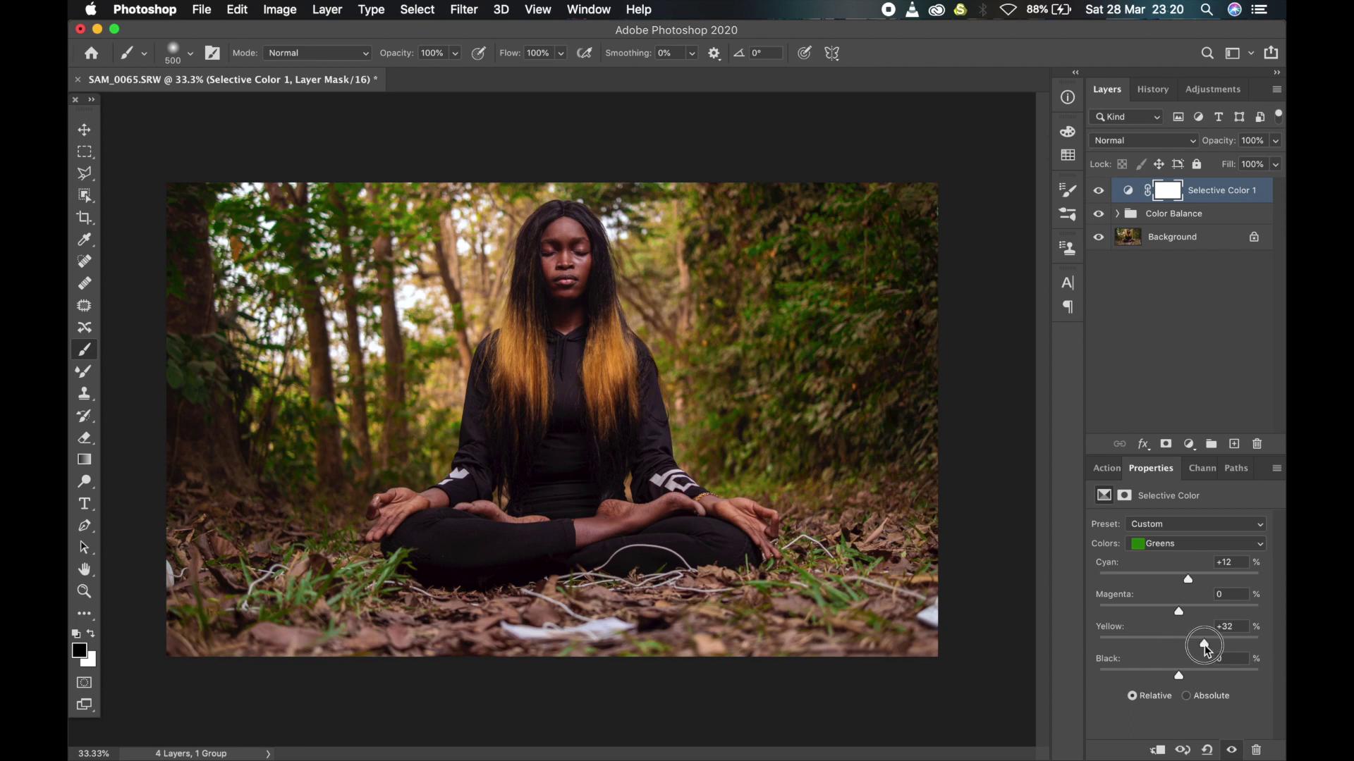
Step: Switch the colour range to Reds and adjust their Cyan and Yellow amounts
{"action": "left_click", "coordinate": [1196, 544]}
{"action": "left_click", "coordinate": [1203, 518]}
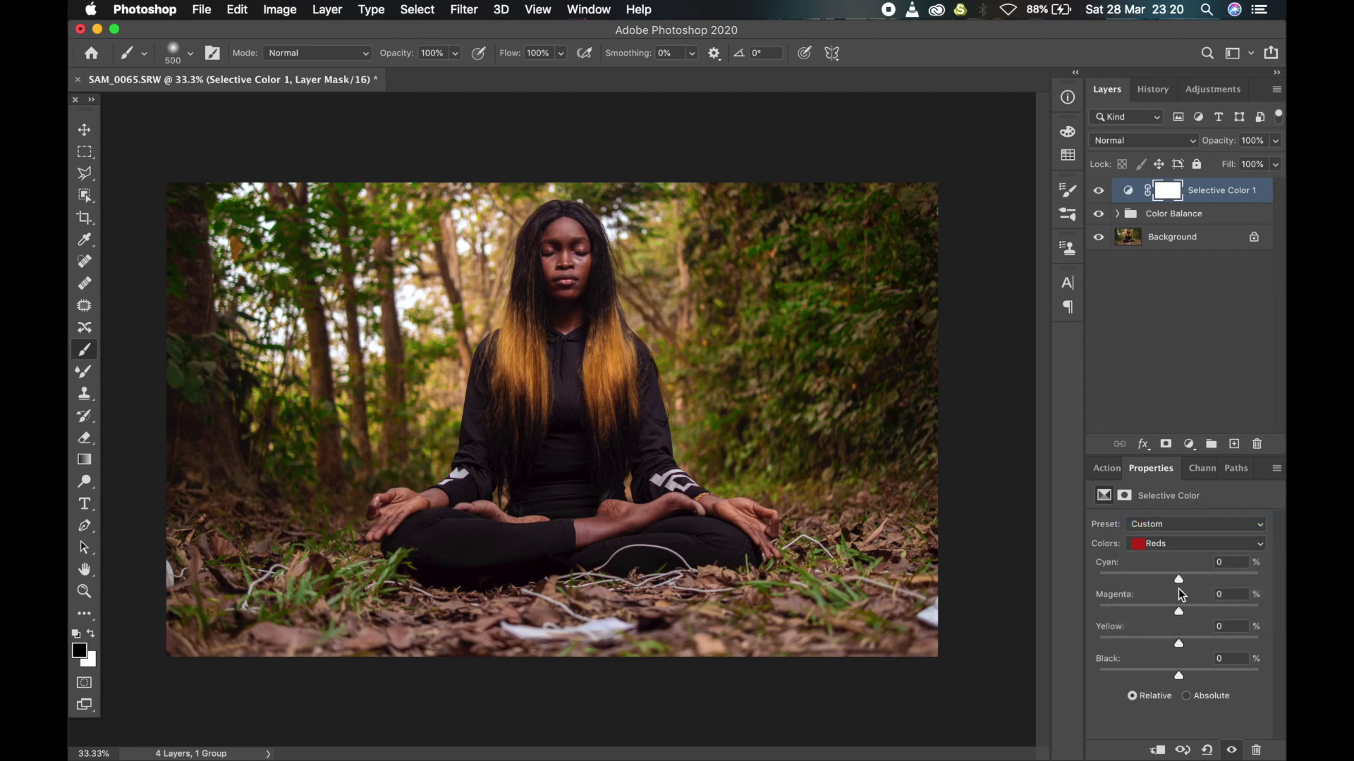
{"action": "mouse_move", "coordinate": [1178, 579]}
{"action": "left_mouse_down"}
{"action": "mouse_move", "coordinate": [1140, 582]}
{"action": "mouse_move", "coordinate": [1214, 582]}
{"action": "mouse_move", "coordinate": [1119, 584]}
{"action": "mouse_move", "coordinate": [1171, 586]}
{"action": "left_mouse_up"}
{"action": "mouse_move", "coordinate": [1169, 583]}
{"action": "left_mouse_down"}
{"action": "mouse_move", "coordinate": [1222, 582]}
{"action": "mouse_move", "coordinate": [1169, 591]}
{"action": "left_mouse_up"}
{"action": "left_click_drag", "start_coordinate": [1176, 644], "coordinate": [1122, 647]}
Step: Add cyan to the Yellows and reduce their yellow amount
{"action": "left_click", "coordinate": [1164, 545]}
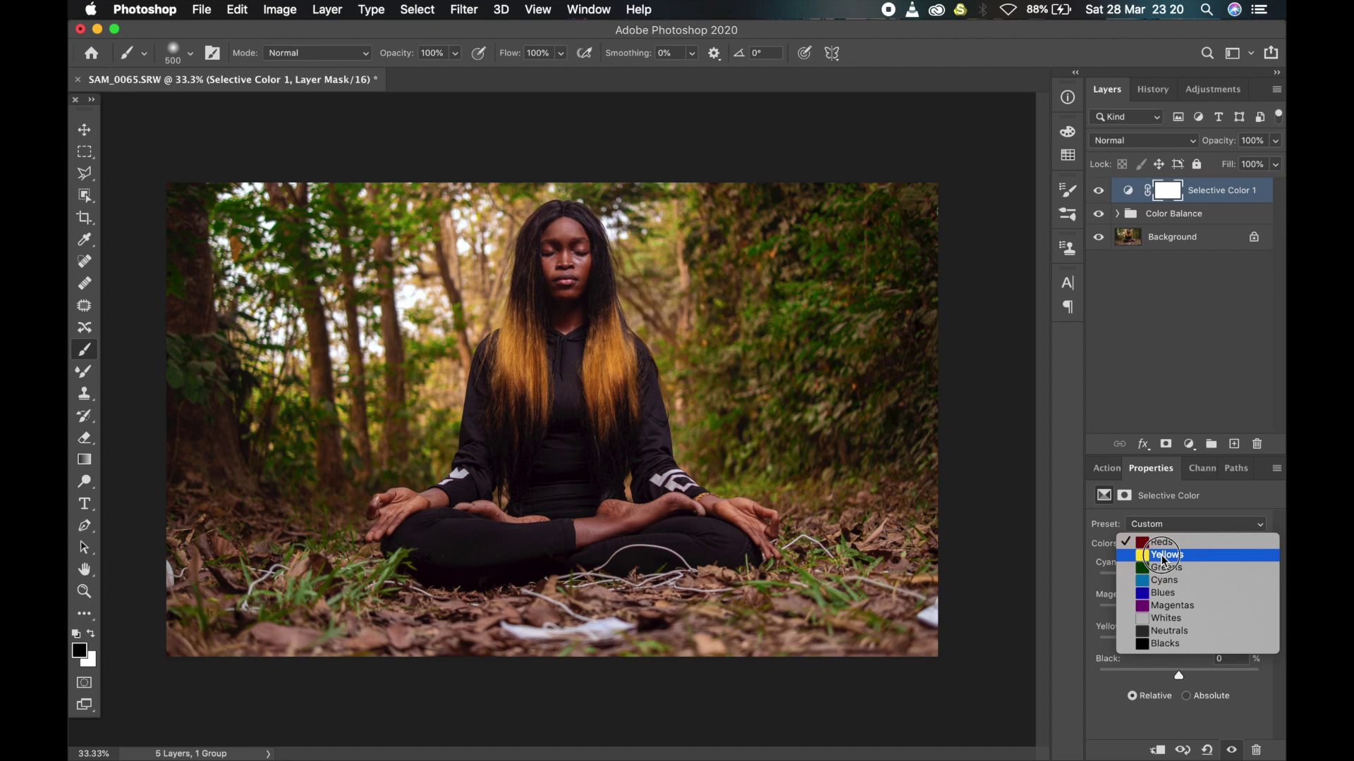
{"action": "left_click", "coordinate": [1179, 600]}
{"action": "mouse_move", "coordinate": [1177, 579]}
{"action": "left_mouse_down"}
{"action": "mouse_move", "coordinate": [1151, 579]}
{"action": "mouse_move", "coordinate": [1205, 578]}
{"action": "mouse_move", "coordinate": [1139, 580]}
{"action": "mouse_move", "coordinate": [1190, 572]}
{"action": "left_mouse_up"}
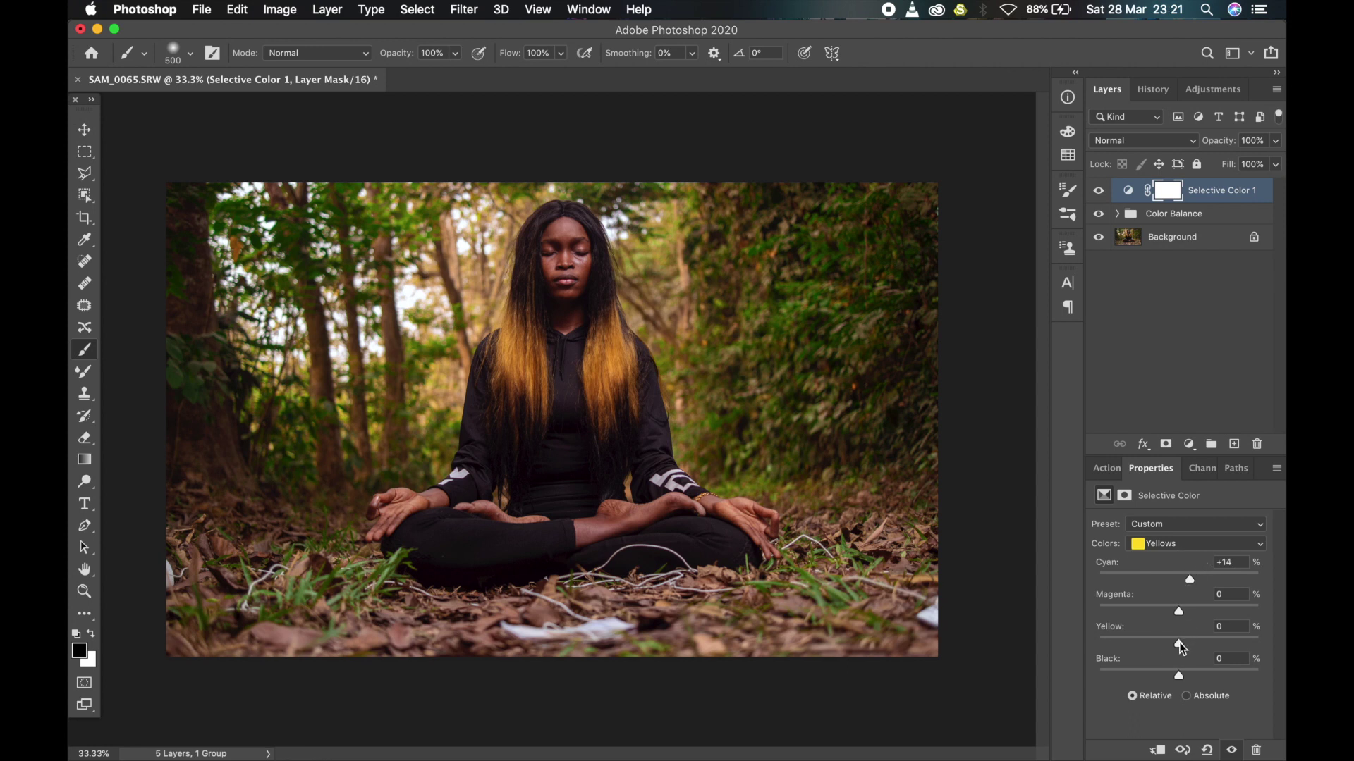
{"action": "mouse_move", "coordinate": [1179, 641]}
{"action": "left_mouse_down"}
{"action": "mouse_move", "coordinate": [1206, 644]}
{"action": "mouse_move", "coordinate": [1161, 647]}
{"action": "mouse_move", "coordinate": [1189, 646]}
{"action": "left_mouse_up"}
Step: Set Blacks to Cyan +5, Yellow +2, Black +3 and compare the grade before and after
{"action": "left_click", "coordinate": [1156, 544]}
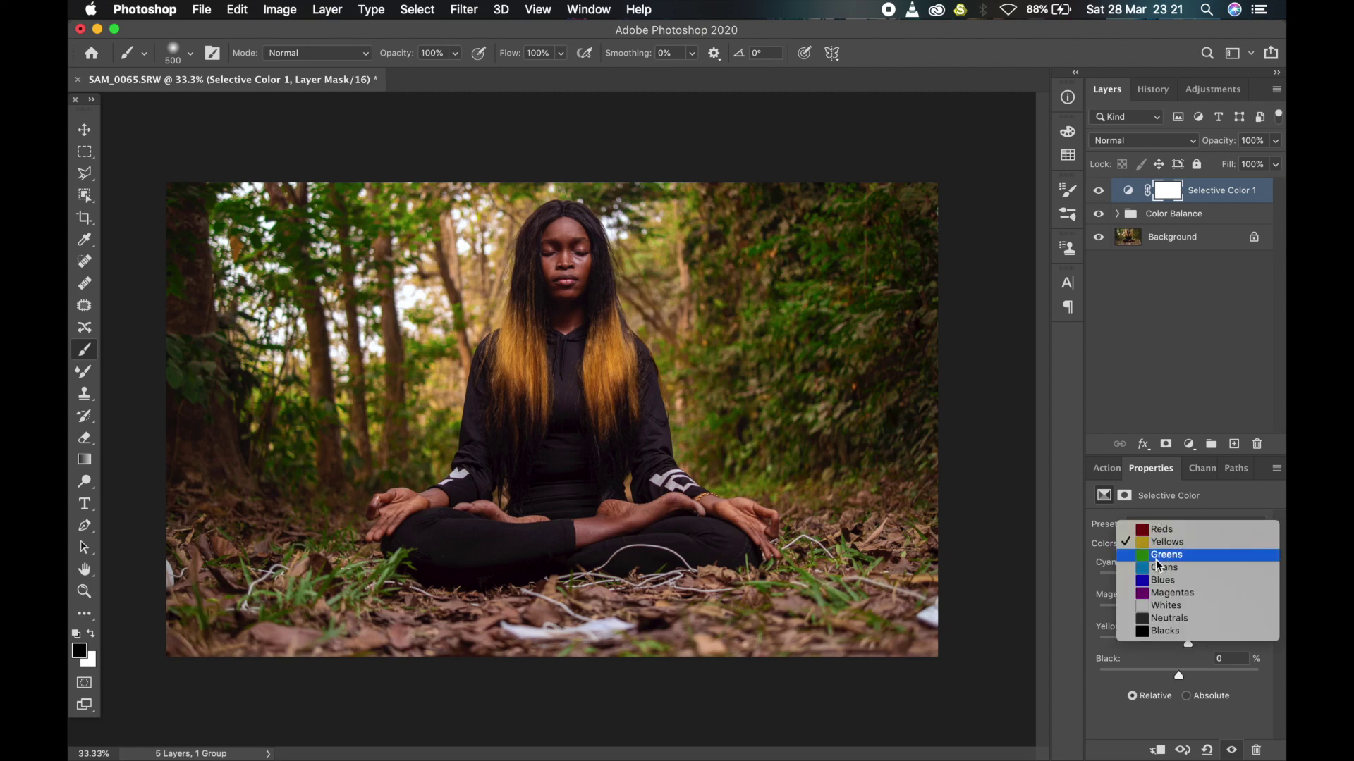
{"action": "left_click", "coordinate": [1168, 631]}
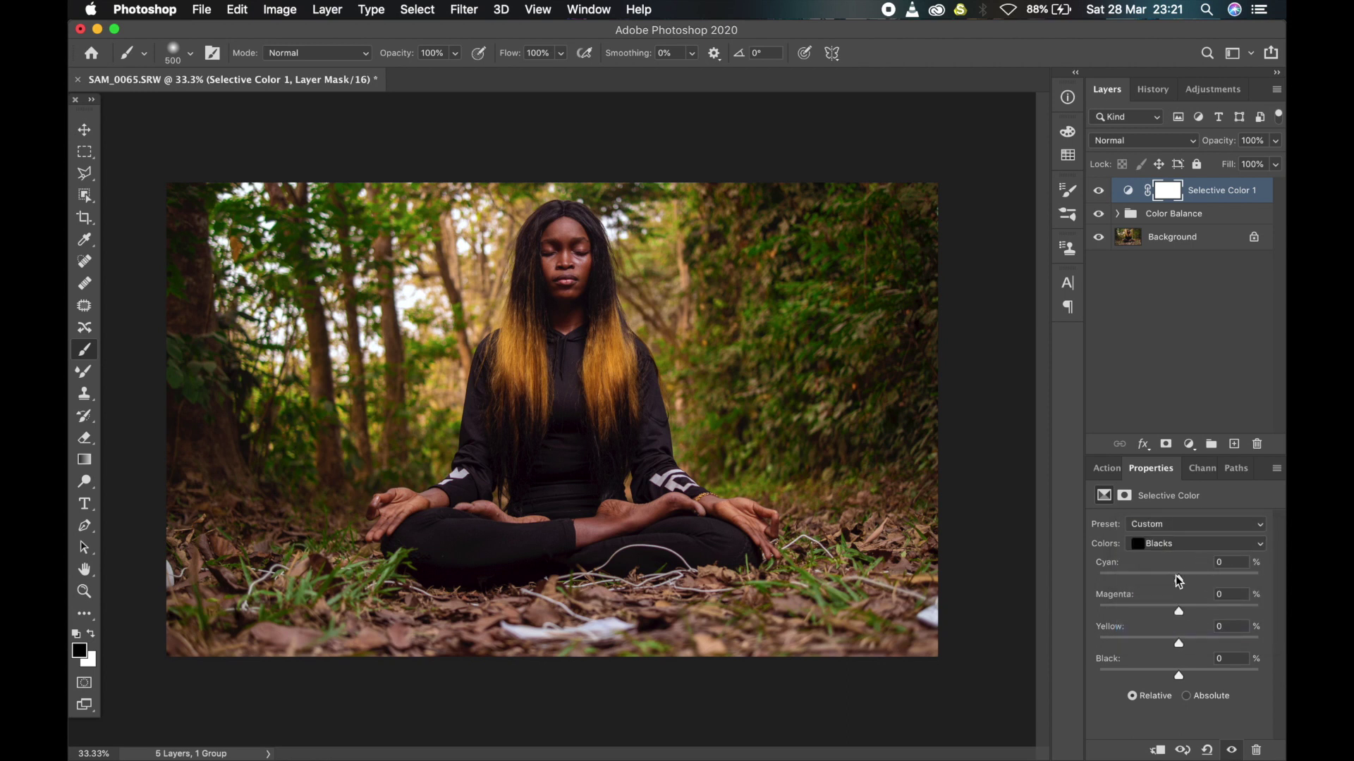
{"action": "mouse_move", "coordinate": [1178, 578]}
{"action": "left_mouse_down"}
{"action": "mouse_move", "coordinate": [1162, 575]}
{"action": "mouse_move", "coordinate": [1183, 581]}
{"action": "left_mouse_up"}
{"action": "left_click_drag", "start_coordinate": [1181, 581], "coordinate": [1185, 582]}
{"action": "left_click_drag", "start_coordinate": [1178, 642], "coordinate": [1184, 676]}
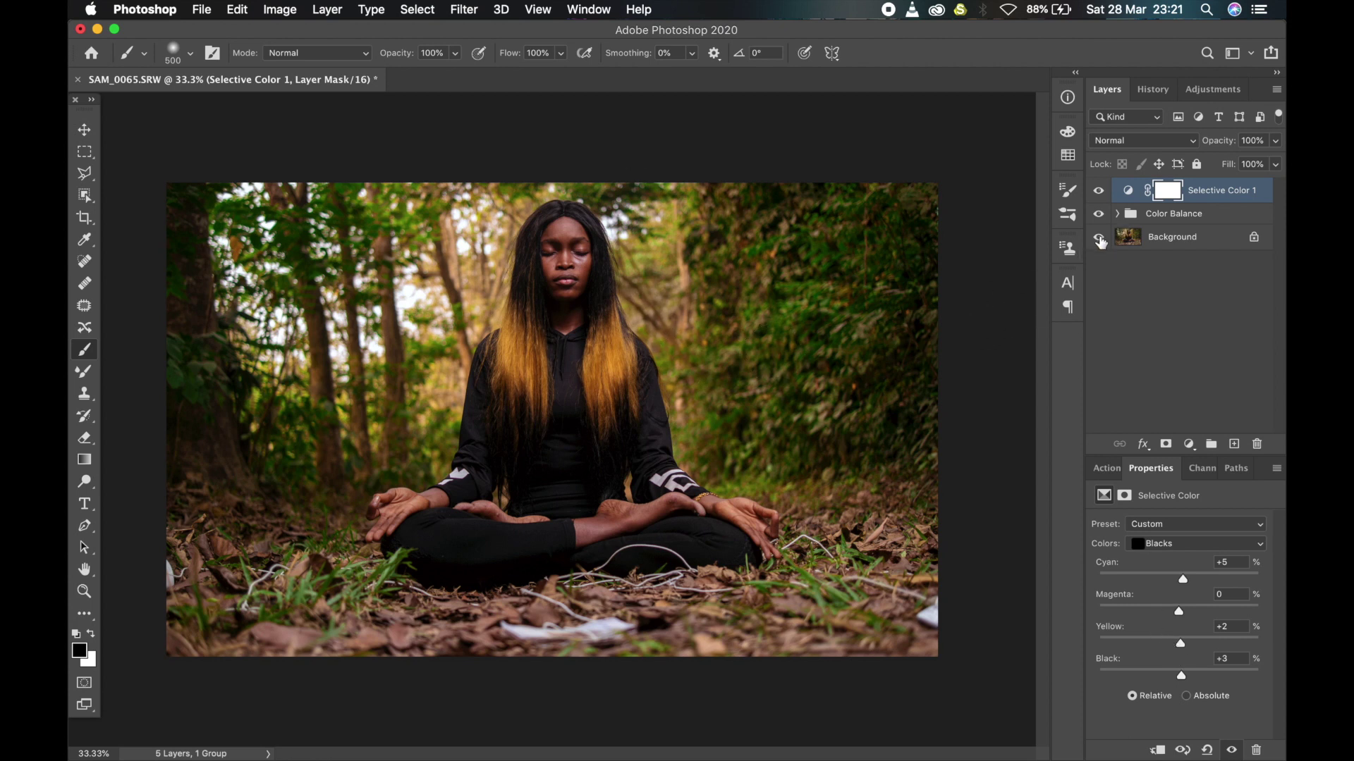
{"action": "left_click", "coordinate": [1099, 238], "text": "alt"}
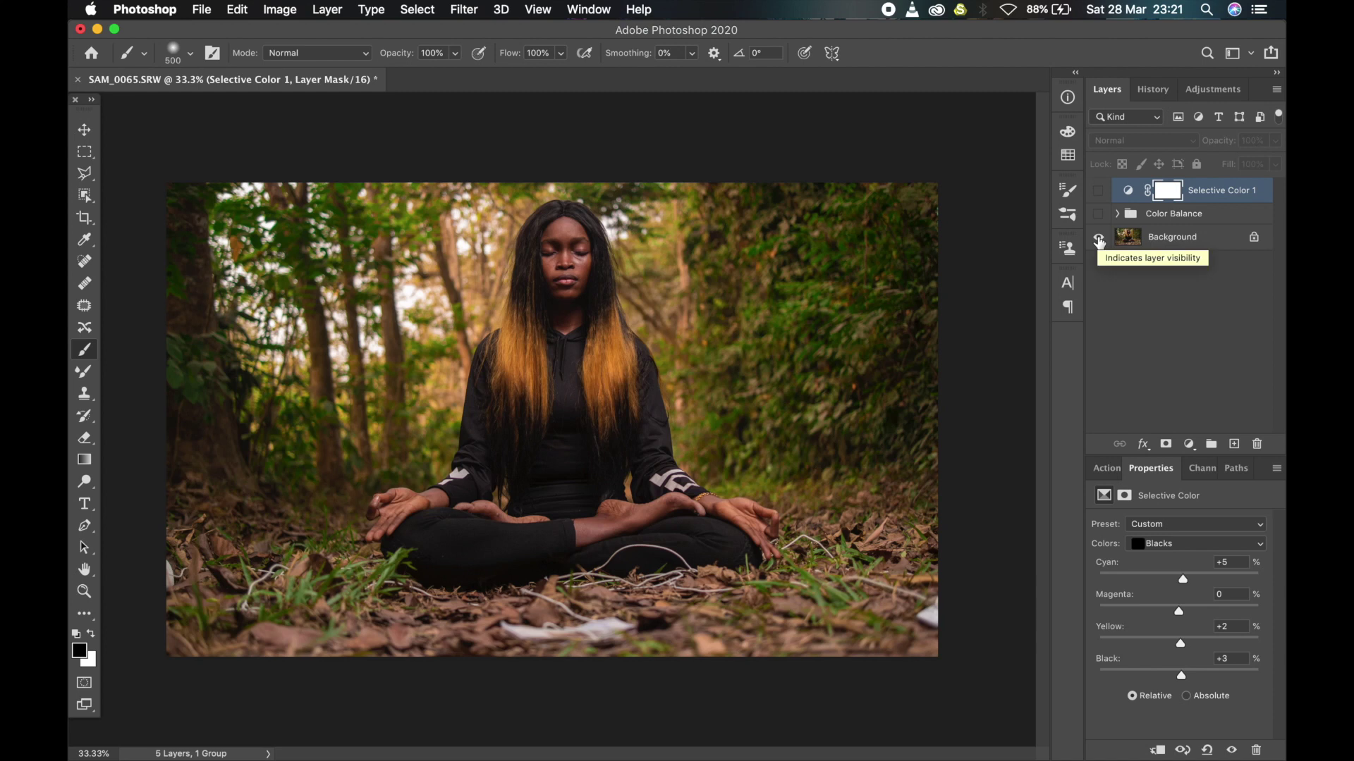
{"action": "left_click", "coordinate": [1099, 240], "text": "alt"}
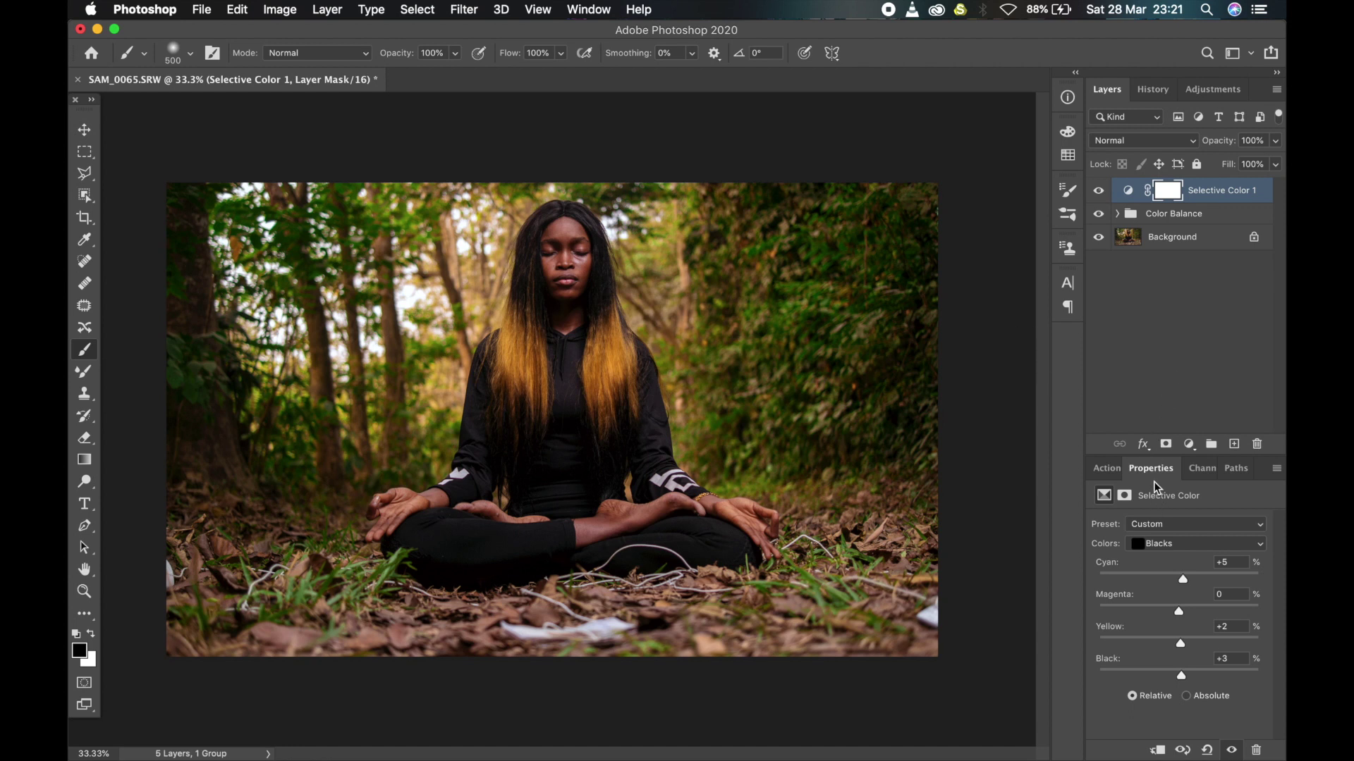
Step: Add a Levels layer set to 2 / 1.00 / 249, then an empty Layer 1 above it
{"action": "left_click", "coordinate": [1188, 443]}
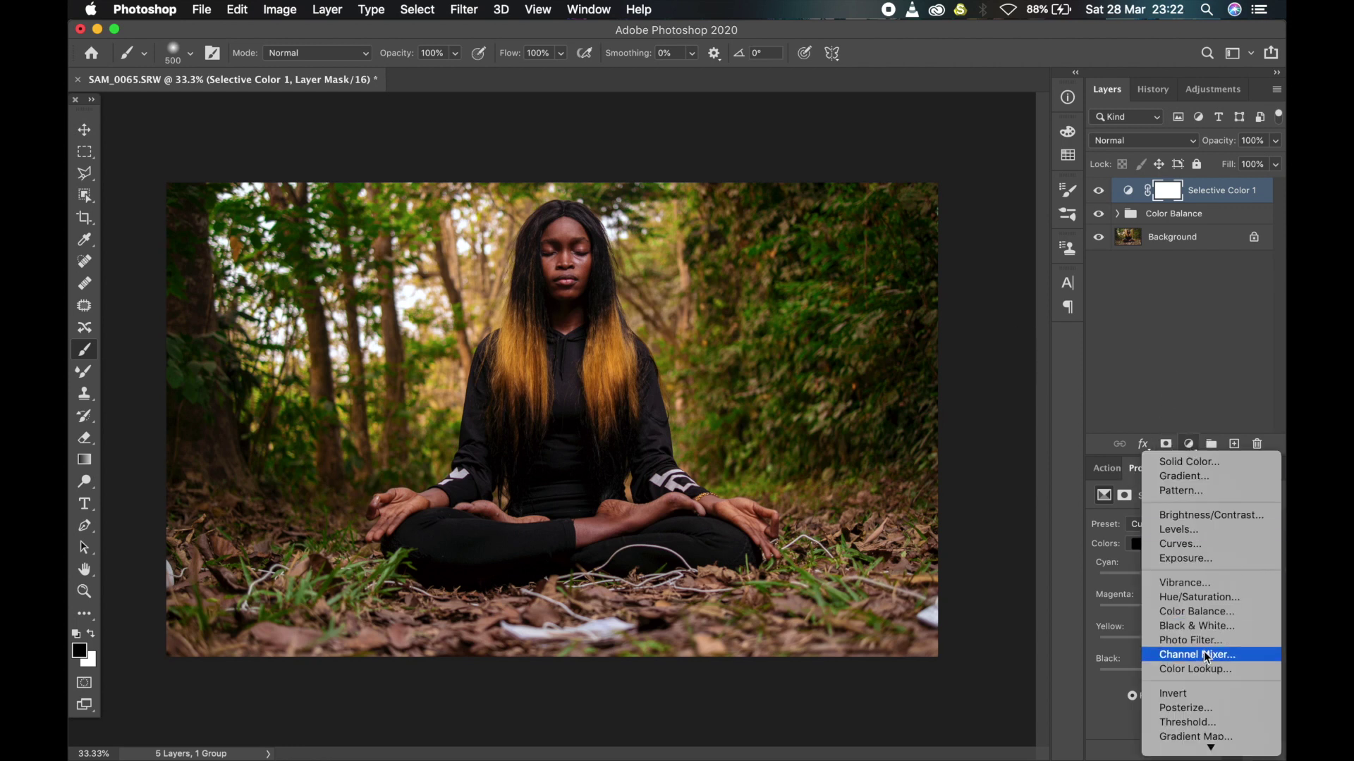
{"action": "key", "text": "Escape"}
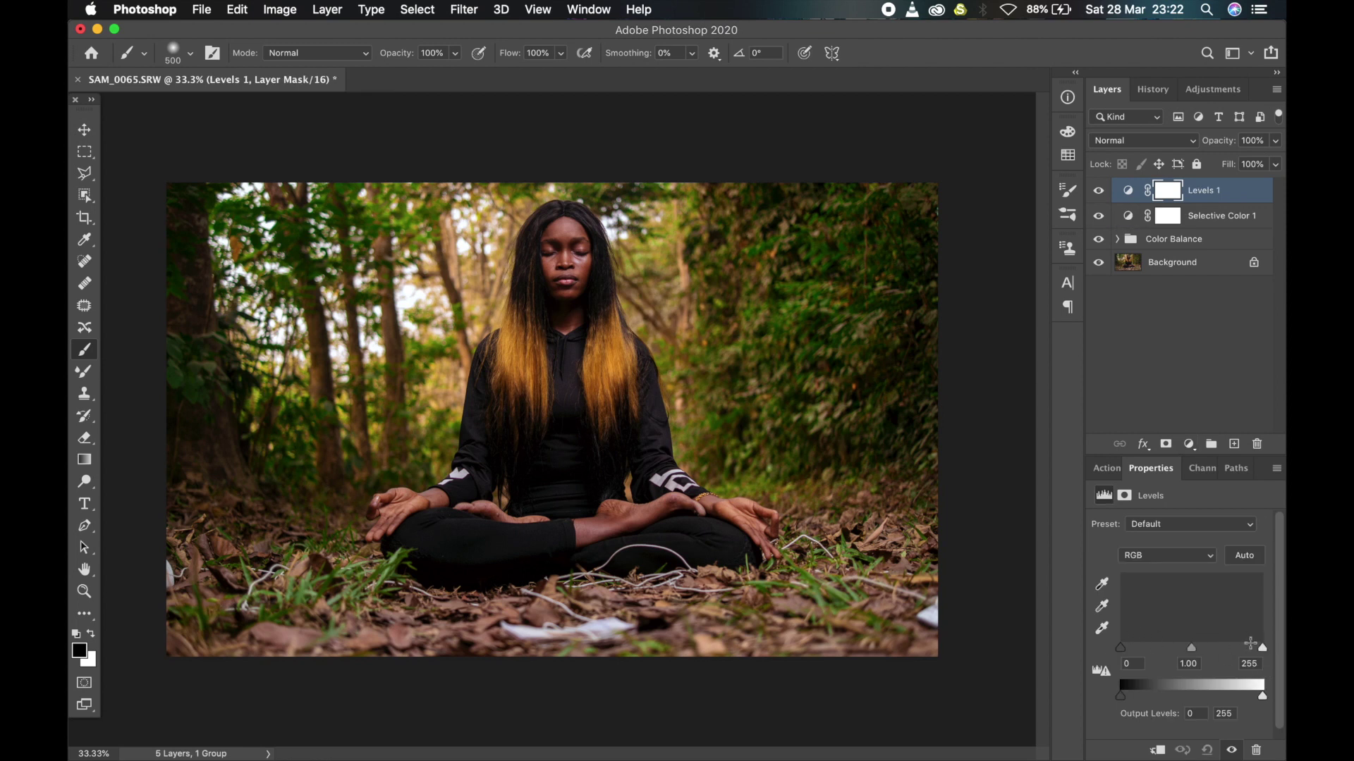
{"action": "left_click_drag", "start_coordinate": [1262, 647], "coordinate": [1260, 649]}
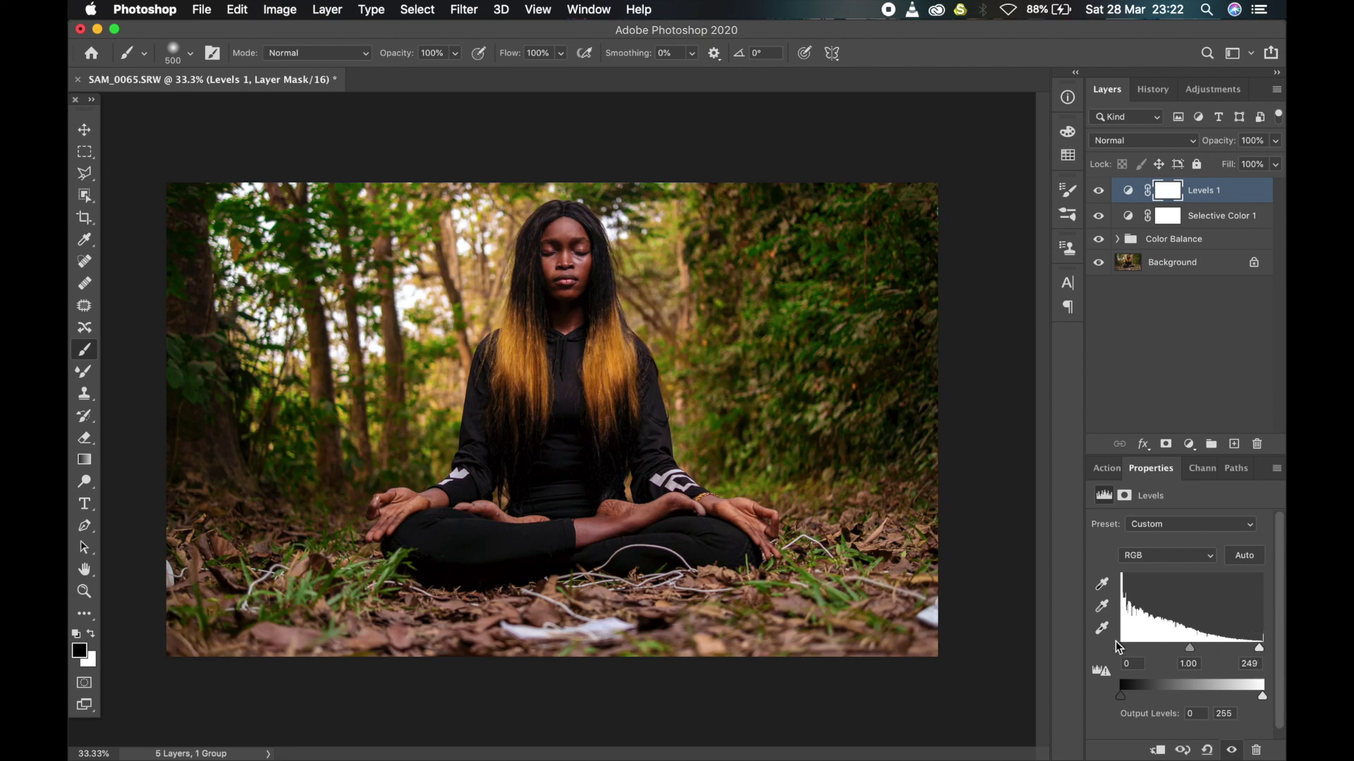
{"action": "left_click_drag", "start_coordinate": [1123, 646], "coordinate": [1127, 647]}
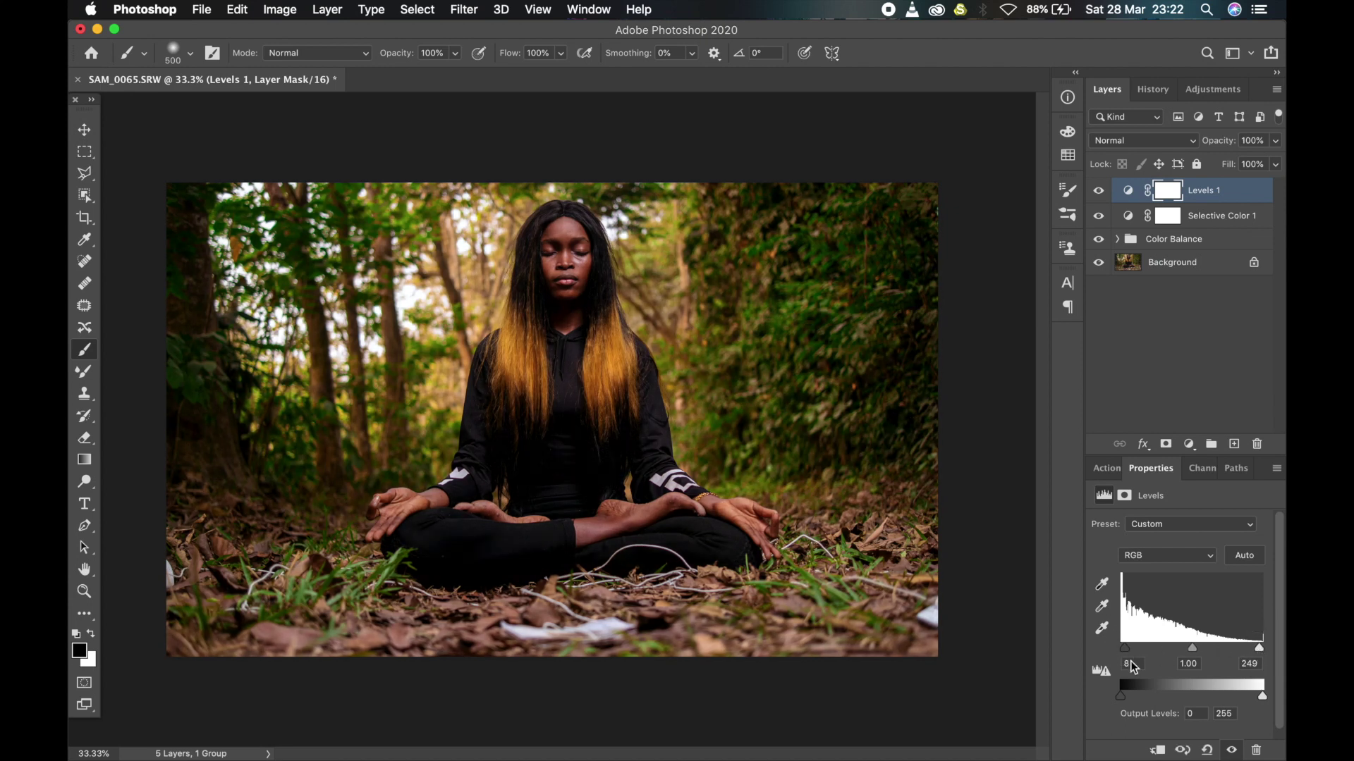
{"action": "left_click", "coordinate": [1121, 664]}
{"action": "type", "text": "2"}
{"action": "left_click", "coordinate": [1100, 195]}
{"action": "left_click", "coordinate": [1100, 195]}
{"action": "left_click", "coordinate": [1234, 444]}
{"action": "left_click", "coordinate": [486, 349], "text": "alt"}
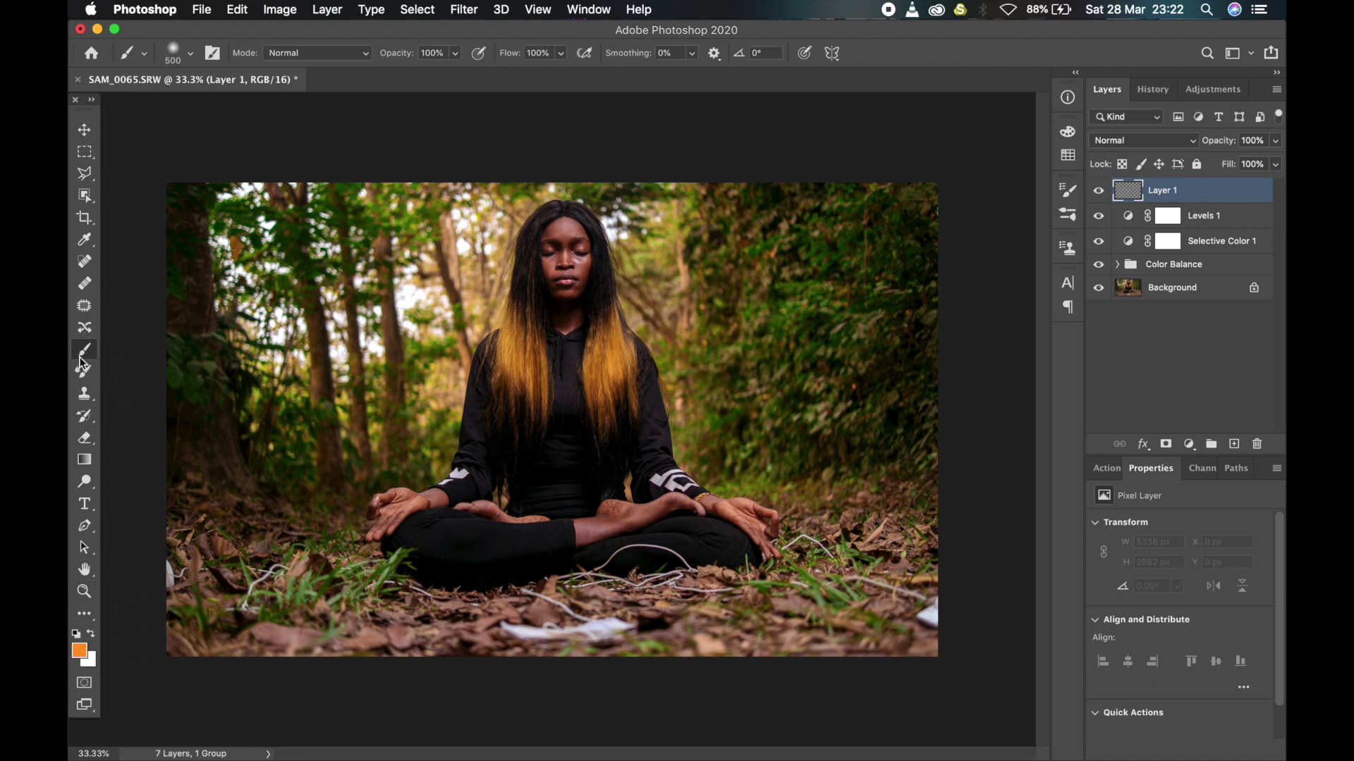
Step: Set the foreground colour to a fully saturated orange
{"action": "left_click", "coordinate": [79, 650]}
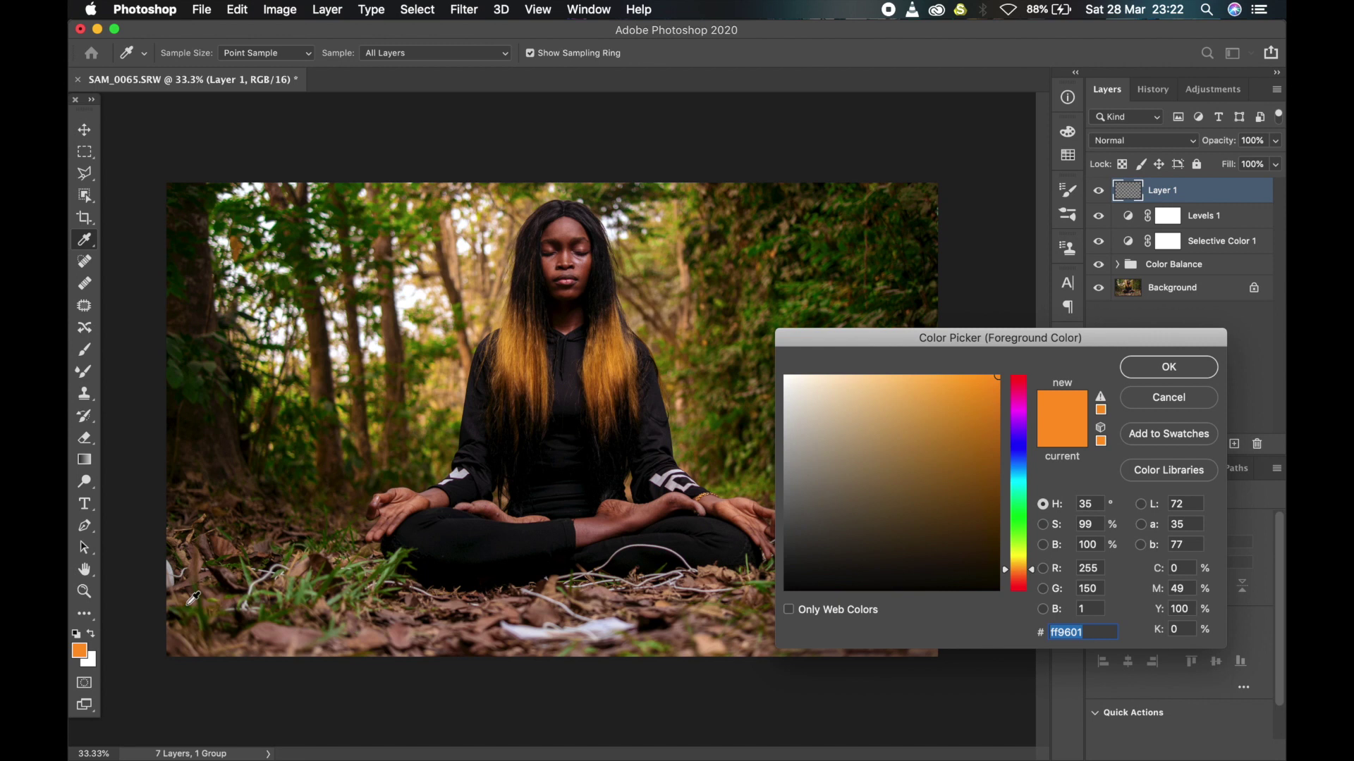
{"action": "mouse_move", "coordinate": [1022, 570]}
{"action": "left_mouse_down"}
{"action": "mouse_move", "coordinate": [1027, 557]}
{"action": "mouse_move", "coordinate": [1030, 577]}
{"action": "mouse_move", "coordinate": [1016, 570]}
{"action": "mouse_move", "coordinate": [1016, 530]}
{"action": "left_mouse_up"}
{"action": "left_click", "coordinate": [1001, 373]}
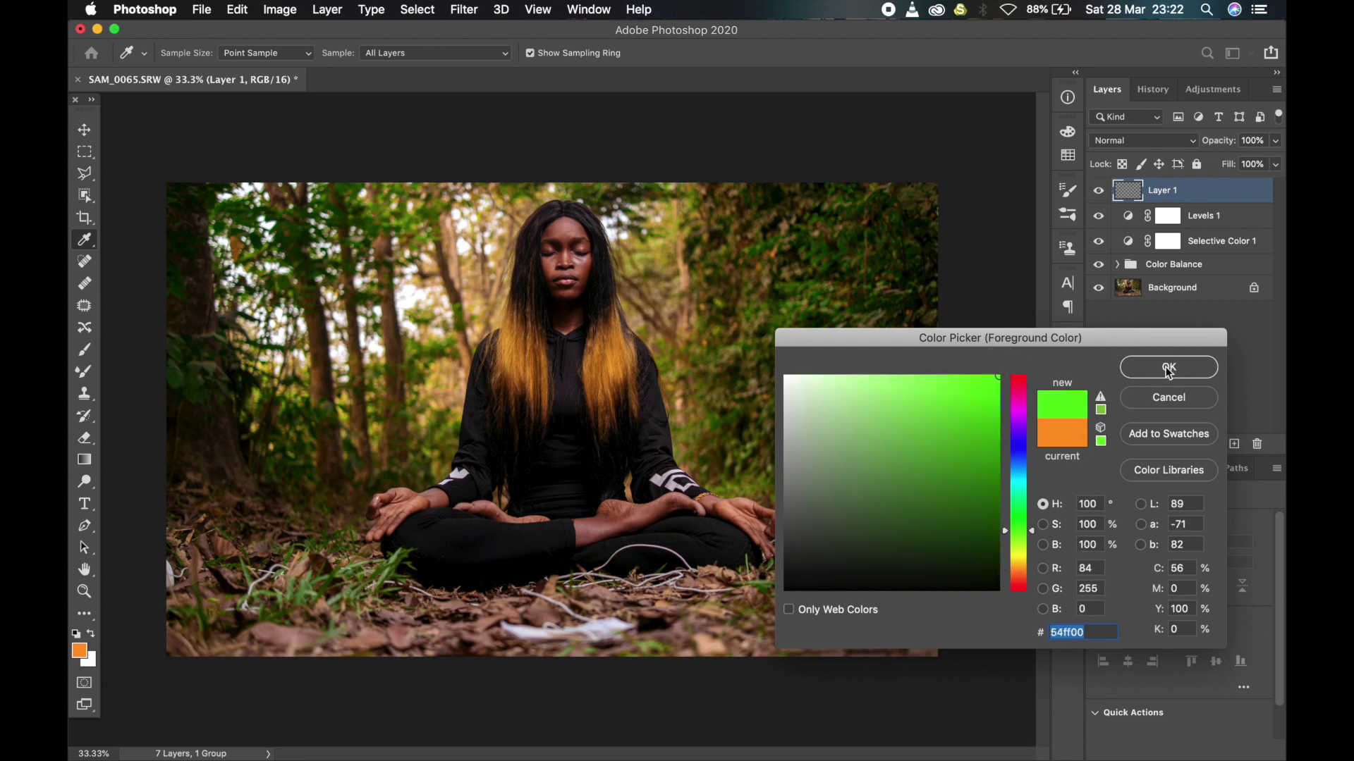
{"action": "left_click_drag", "start_coordinate": [1024, 548], "coordinate": [1025, 575]}
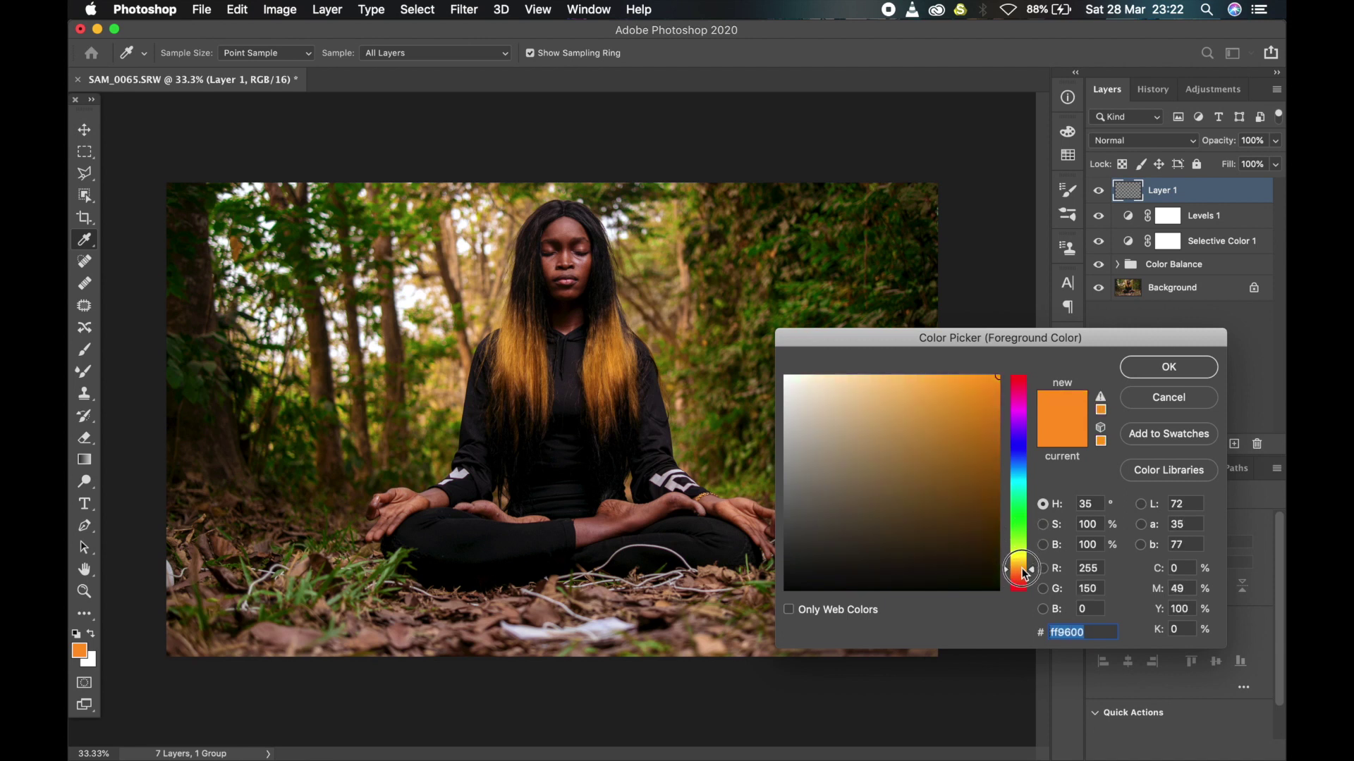
{"action": "left_click", "coordinate": [1140, 367]}
Step: Paint a soft orange glow over the upper-left trees with a 1000 brush
{"action": "key", "text": "b"}
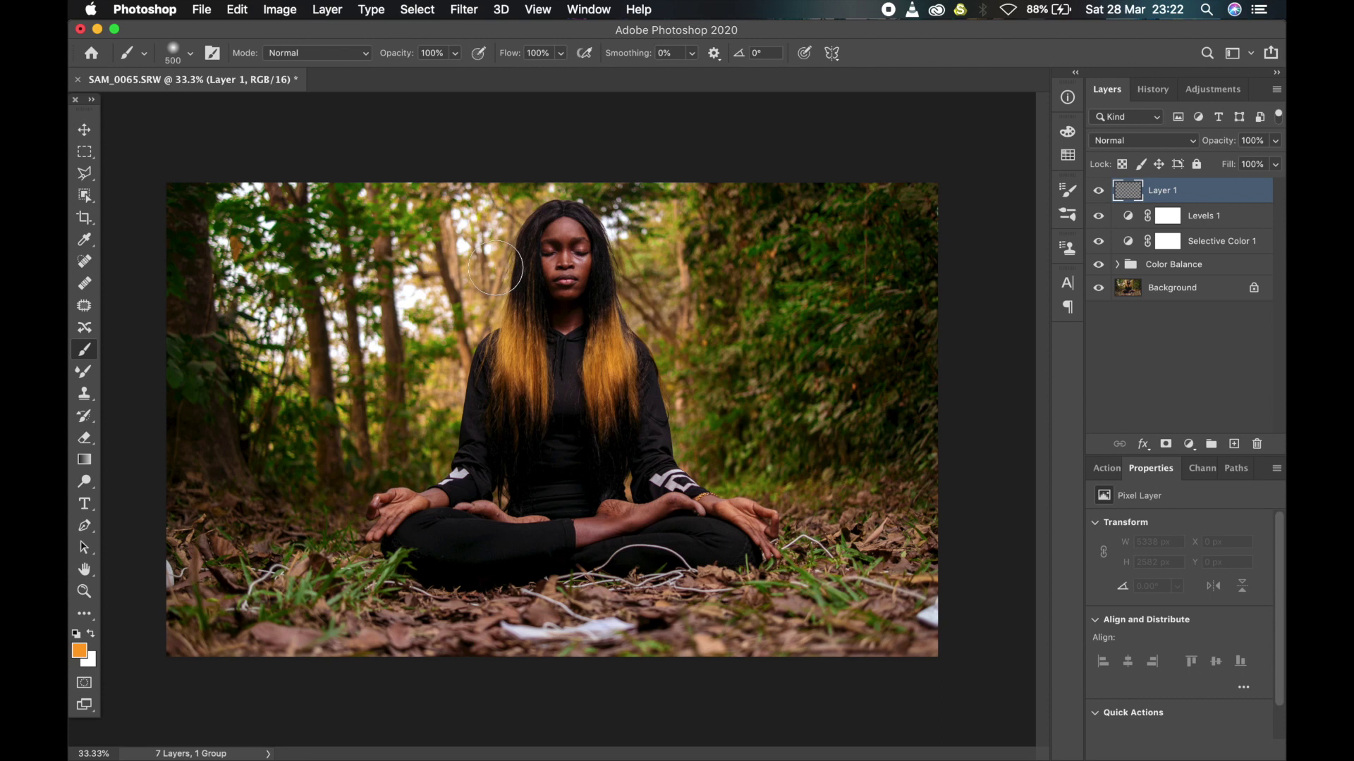
{"action": "key", "text": "bracketright"}
{"action": "key", "text": "bracketright"}
{"action": "key", "text": "bracketright"}
{"action": "key", "text": "bracketright"}
{"action": "mouse_move", "coordinate": [233, 226]}
{"action": "left_mouse_down"}
{"action": "mouse_move", "coordinate": [247, 317]}
{"action": "mouse_move", "coordinate": [353, 394]}
{"action": "mouse_move", "coordinate": [395, 211]}
{"action": "mouse_move", "coordinate": [434, 215]}
{"action": "mouse_move", "coordinate": [367, 247]}
{"action": "mouse_move", "coordinate": [423, 218]}
{"action": "mouse_move", "coordinate": [346, 218]}
{"action": "mouse_move", "coordinate": [396, 268]}
{"action": "mouse_move", "coordinate": [479, 204]}
{"action": "mouse_move", "coordinate": [438, 278]}
{"action": "mouse_move", "coordinate": [395, 261]}
{"action": "mouse_move", "coordinate": [447, 252]}
{"action": "left_mouse_up"}
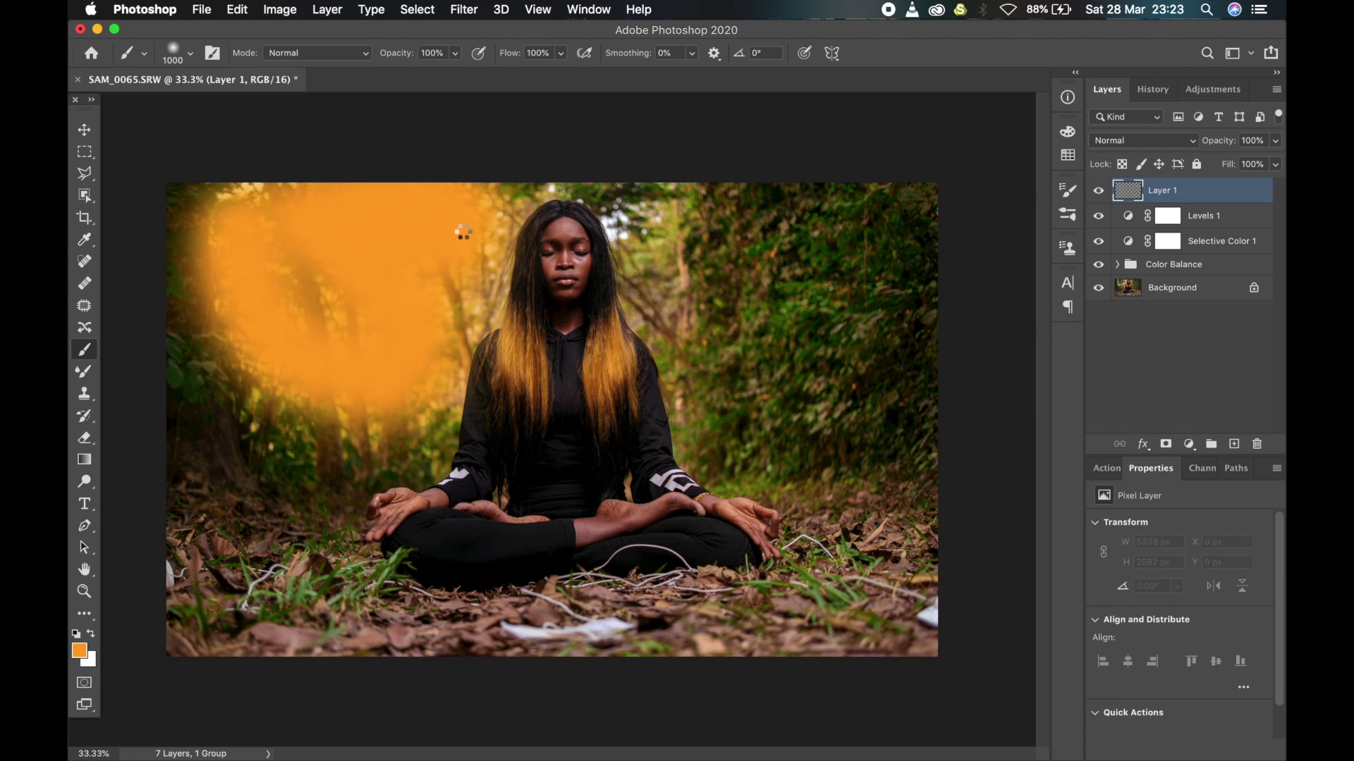
{"action": "key", "text": "bracketleft"}
{"action": "key", "text": "bracketleft"}
{"action": "key", "text": "bracketleft"}
{"action": "key", "text": "bracketleft"}
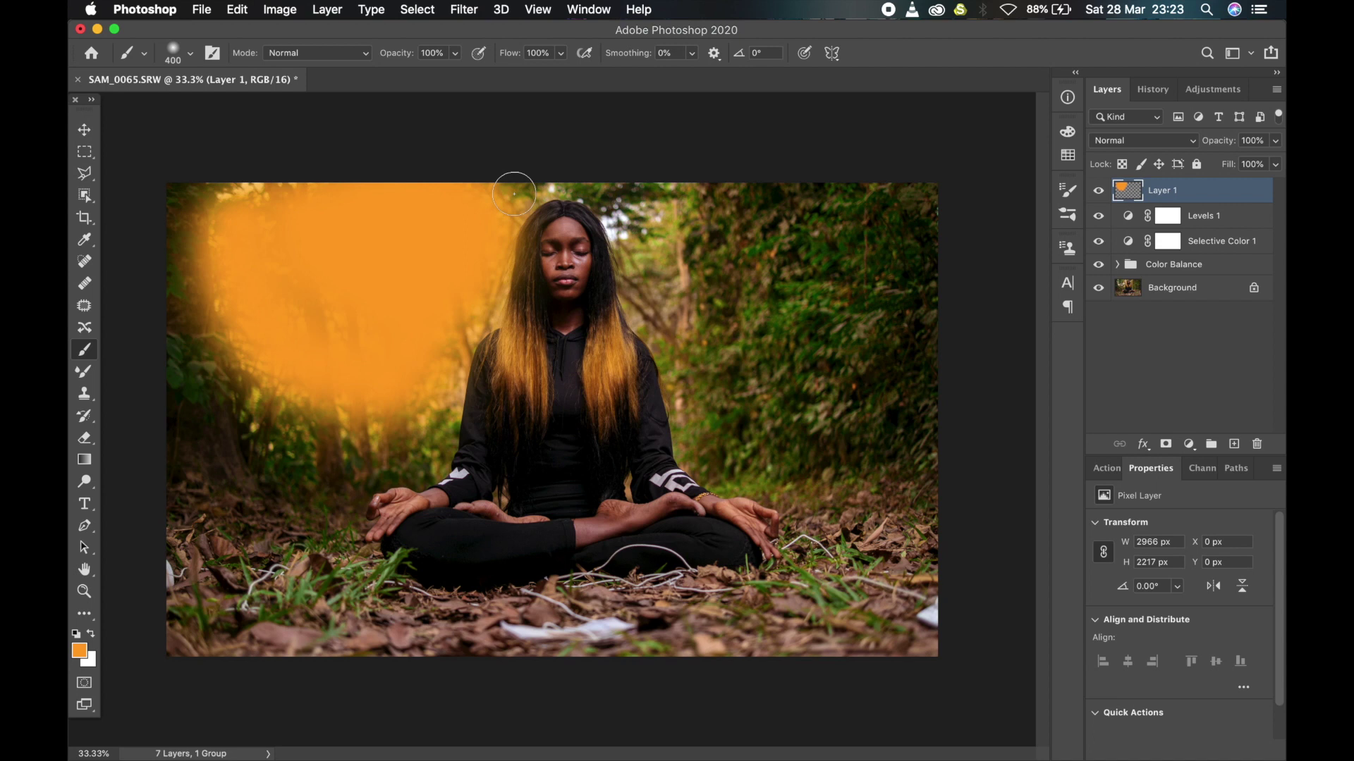
{"action": "key", "text": "bracketleft"}
{"action": "key", "text": "bracketleft"}
Step: Extend the orange past the hair, then undo the right-side strokes
{"action": "left_click_drag", "start_coordinate": [590, 191], "coordinate": [638, 187]}
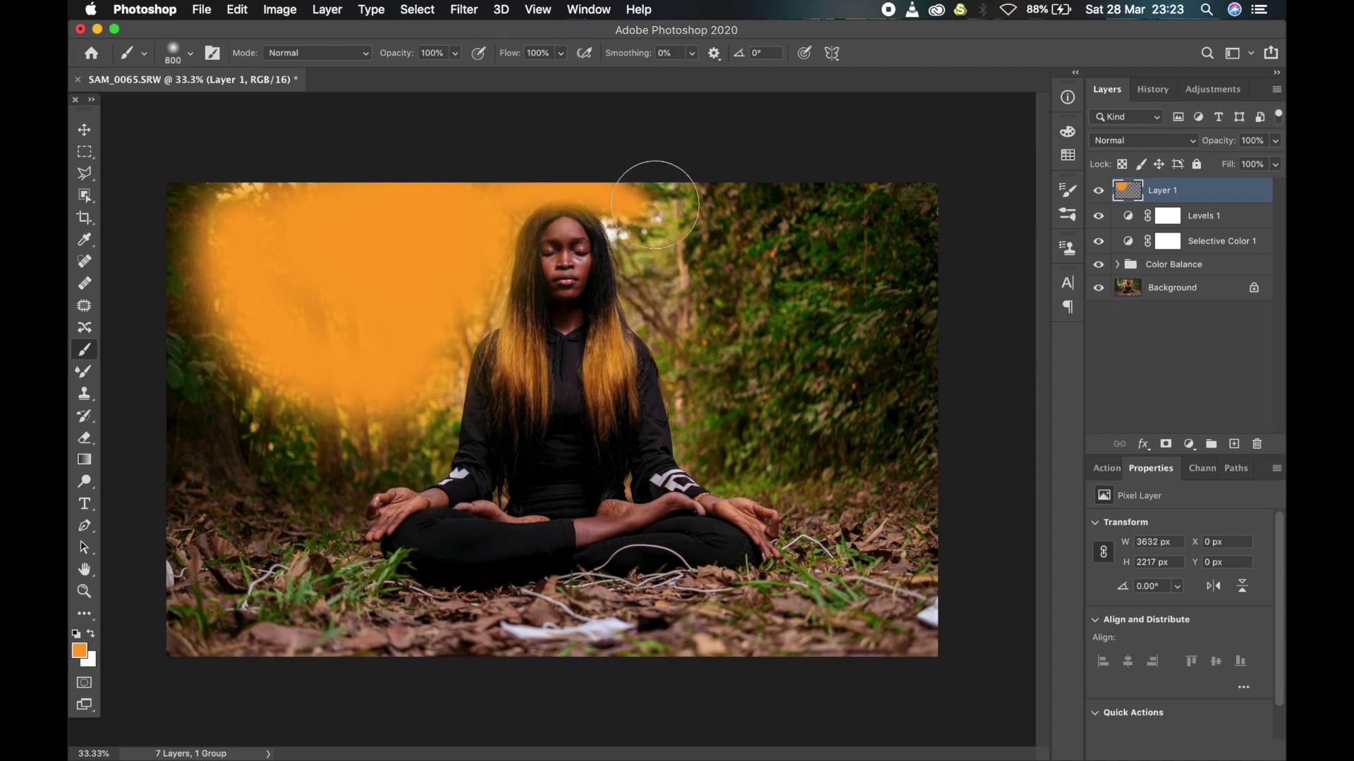
{"action": "key", "text": "bracketright"}
{"action": "key", "text": "bracketright"}
{"action": "key", "text": "bracketright"}
{"action": "key", "text": "bracketright"}
{"action": "left_click_drag", "start_coordinate": [665, 313], "coordinate": [678, 323]}
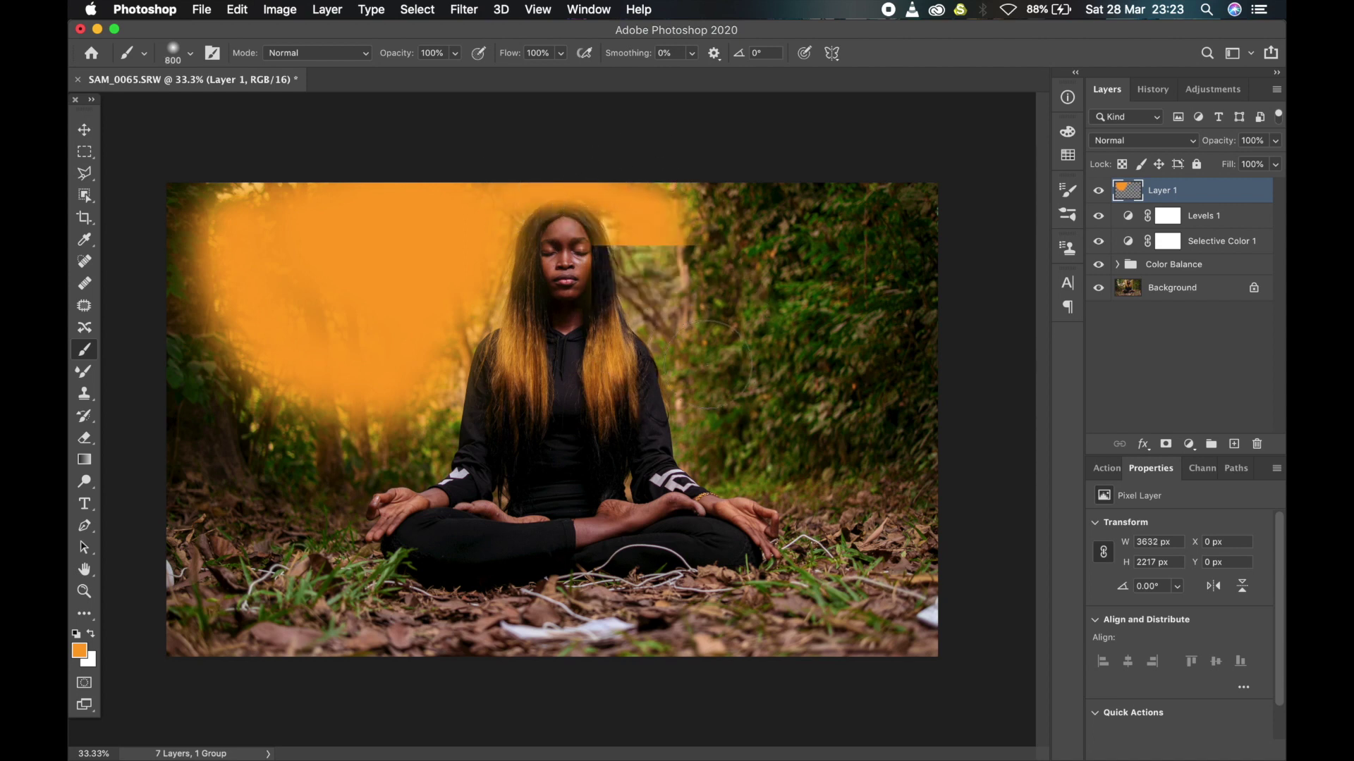
{"action": "key", "text": "bracketright"}
{"action": "key", "text": "bracketright"}
{"action": "key", "text": "bracketright"}
{"action": "key", "text": "bracketright"}
{"action": "key", "text": "bracketright"}
{"action": "key", "text": "bracketright"}
{"action": "key", "text": "bracketright"}
{"action": "key", "text": "bracketright"}
{"action": "key", "text": "bracketright"}
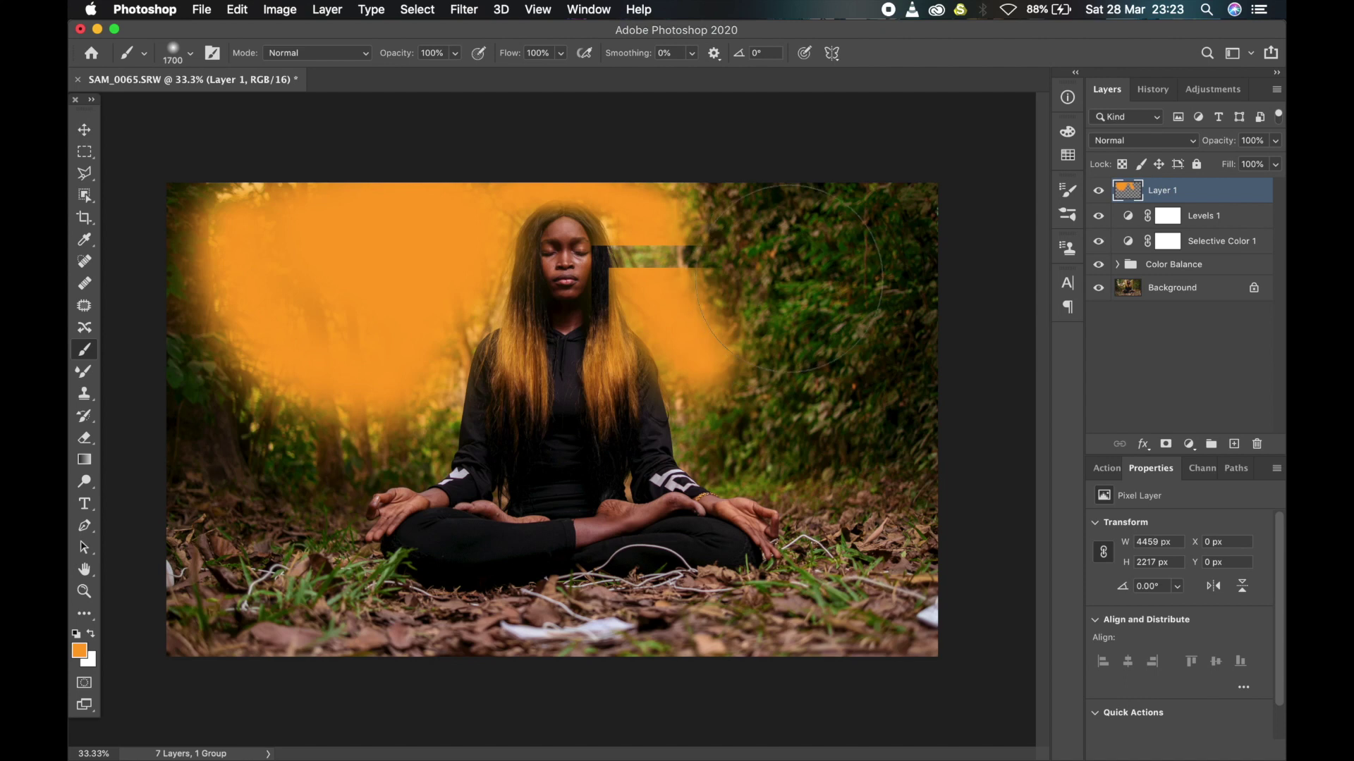
{"action": "left_click", "coordinate": [781, 265]}
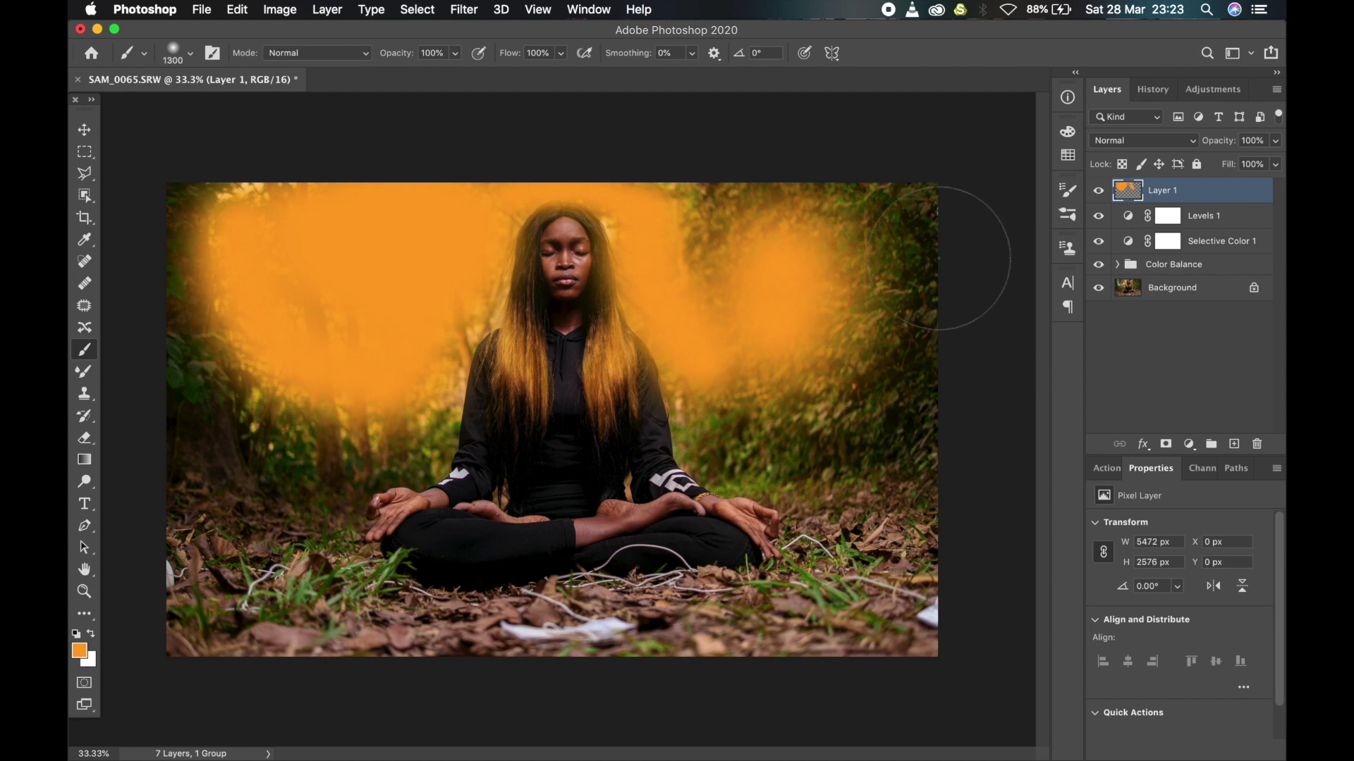
{"action": "key", "text": "bracketleft"}
{"action": "key", "text": "bracketleft"}
{"action": "key", "text": "bracketleft"}
{"action": "key", "text": "bracketleft"}
{"action": "key", "text": "bracketleft"}
{"action": "key", "text": "bracketleft"}
{"action": "key", "text": "bracketleft"}
{"action": "key", "text": "bracketleft"}
{"action": "key", "text": "bracketleft"}
{"action": "key", "text": "super+z"}
{"action": "key", "text": "bracketleft"}
{"action": "key", "text": "bracketleft"}
{"action": "key", "text": "bracketleft"}
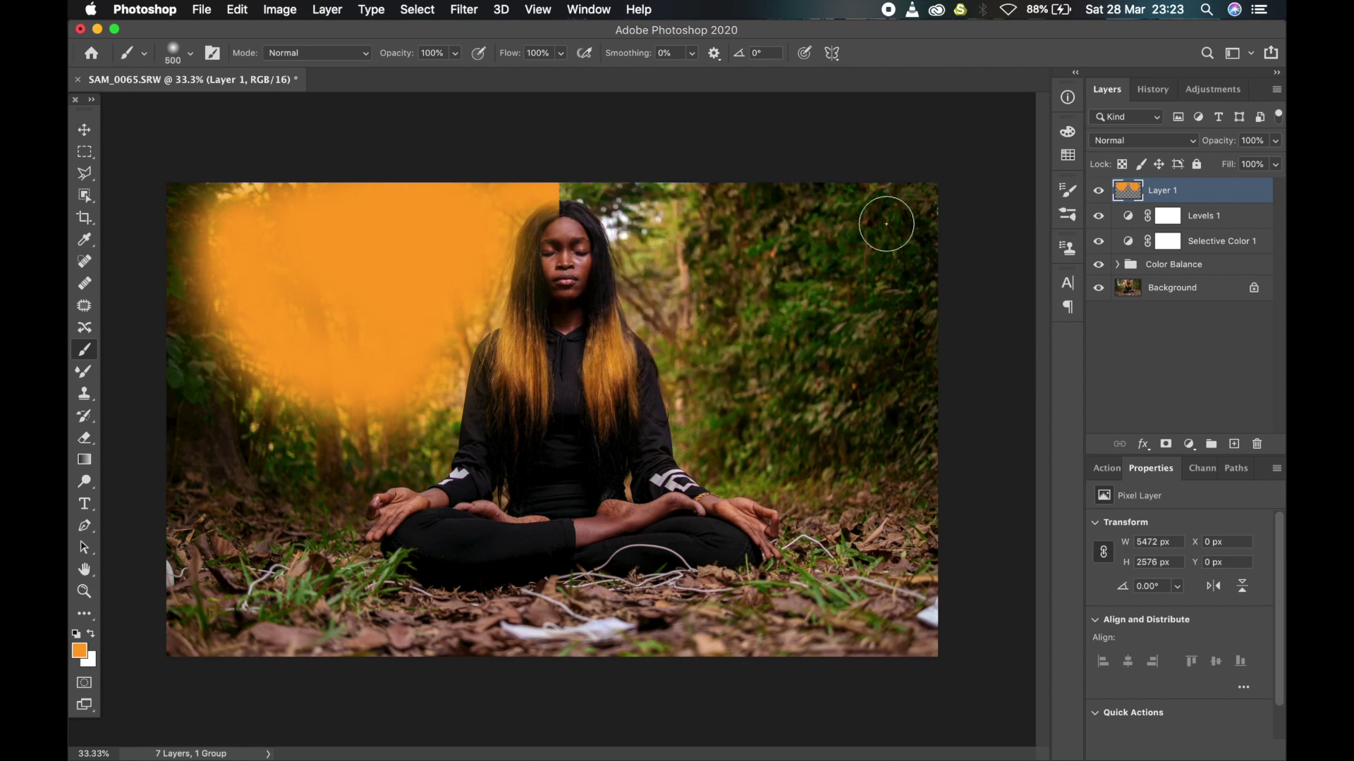
Step: Blend Layer 1 in Soft Light at 37% fill, comparing the glow on and off
{"action": "left_click", "coordinate": [1136, 139]}
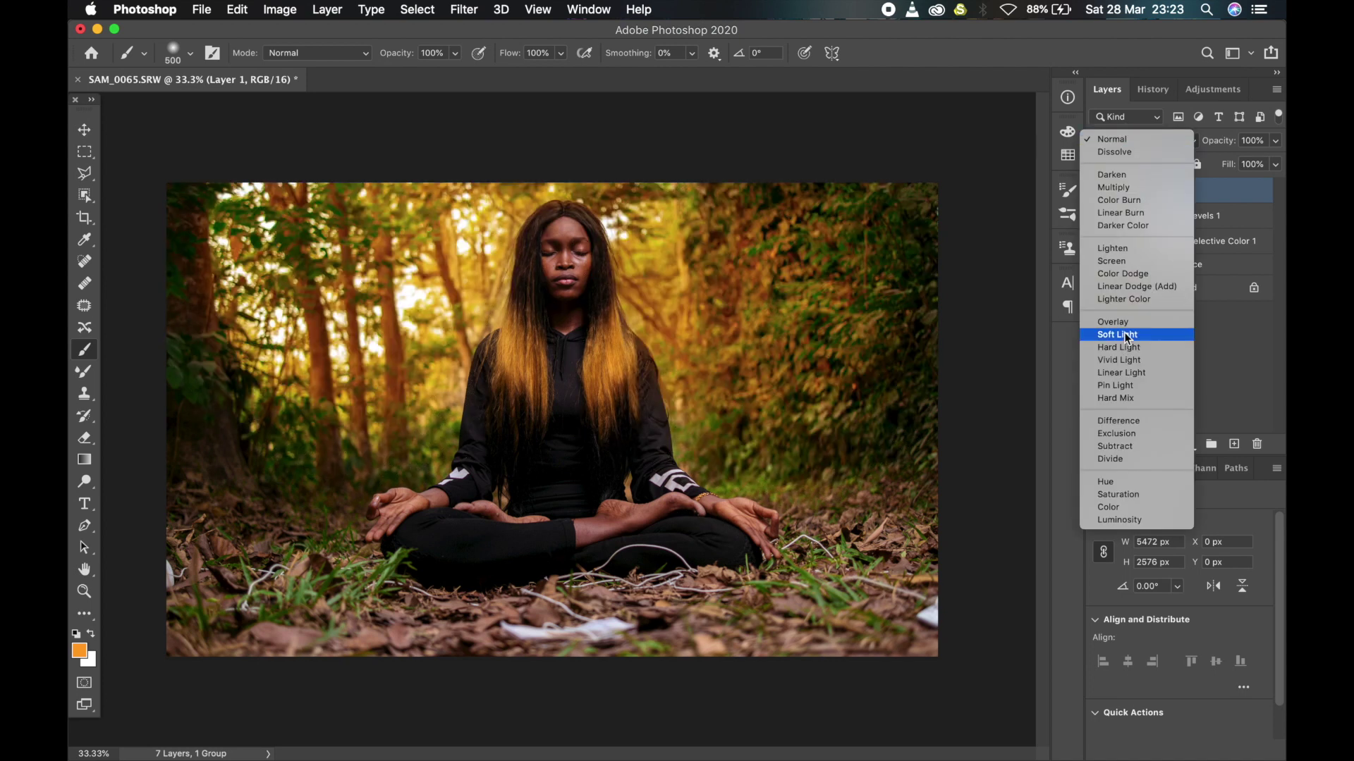
{"action": "left_click", "coordinate": [1124, 335]}
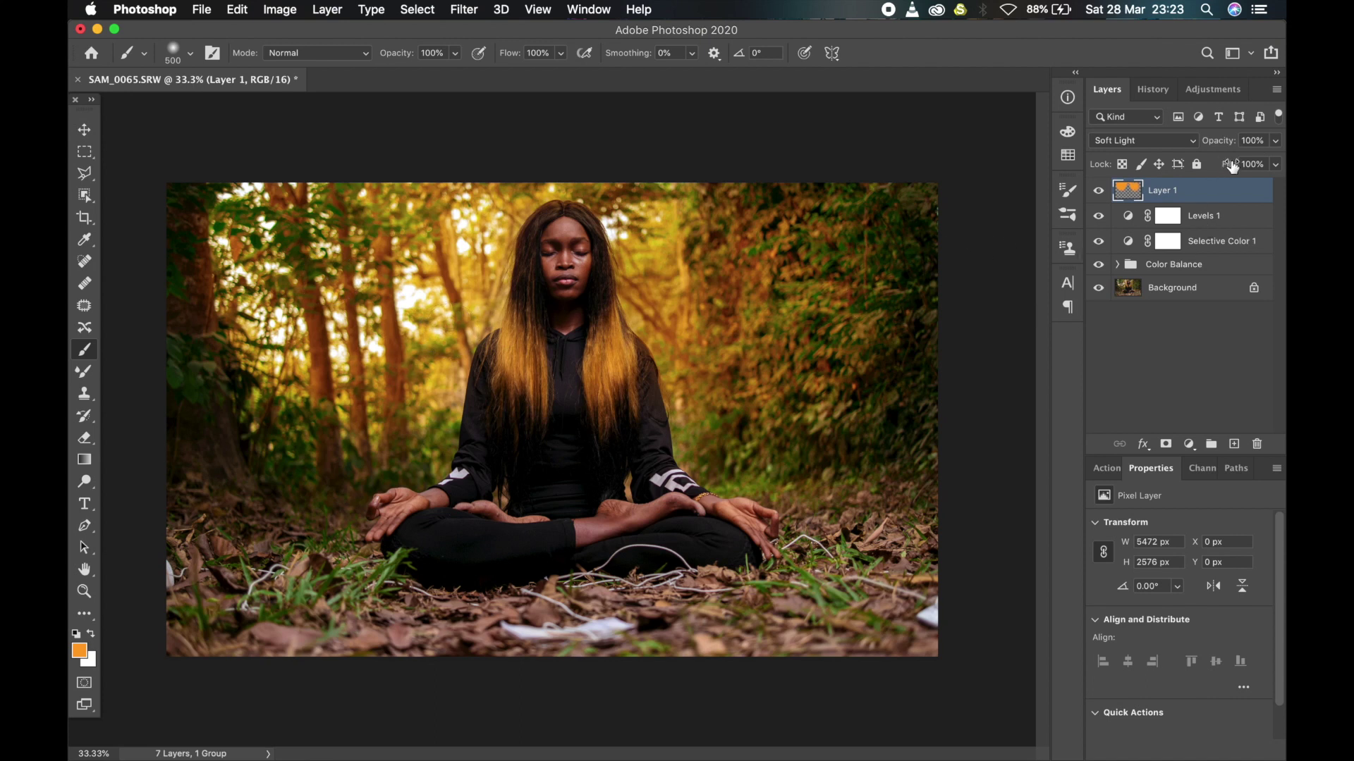
{"action": "left_click_drag", "start_coordinate": [1227, 158], "coordinate": [1163, 188]}
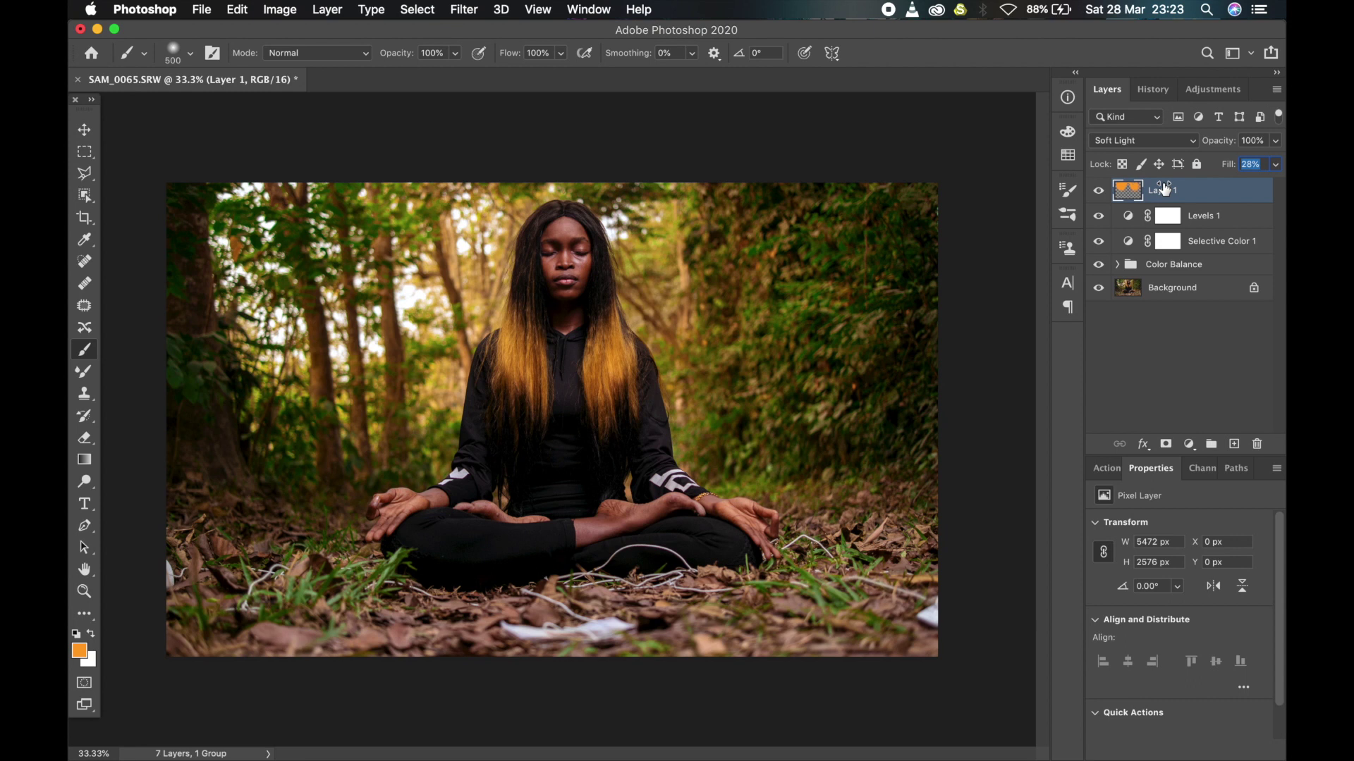
{"action": "left_click", "coordinate": [1097, 194]}
{"action": "left_click", "coordinate": [1097, 194]}
{"action": "left_click_drag", "start_coordinate": [1227, 168], "coordinate": [1235, 166]}
{"action": "left_click", "coordinate": [1097, 191]}
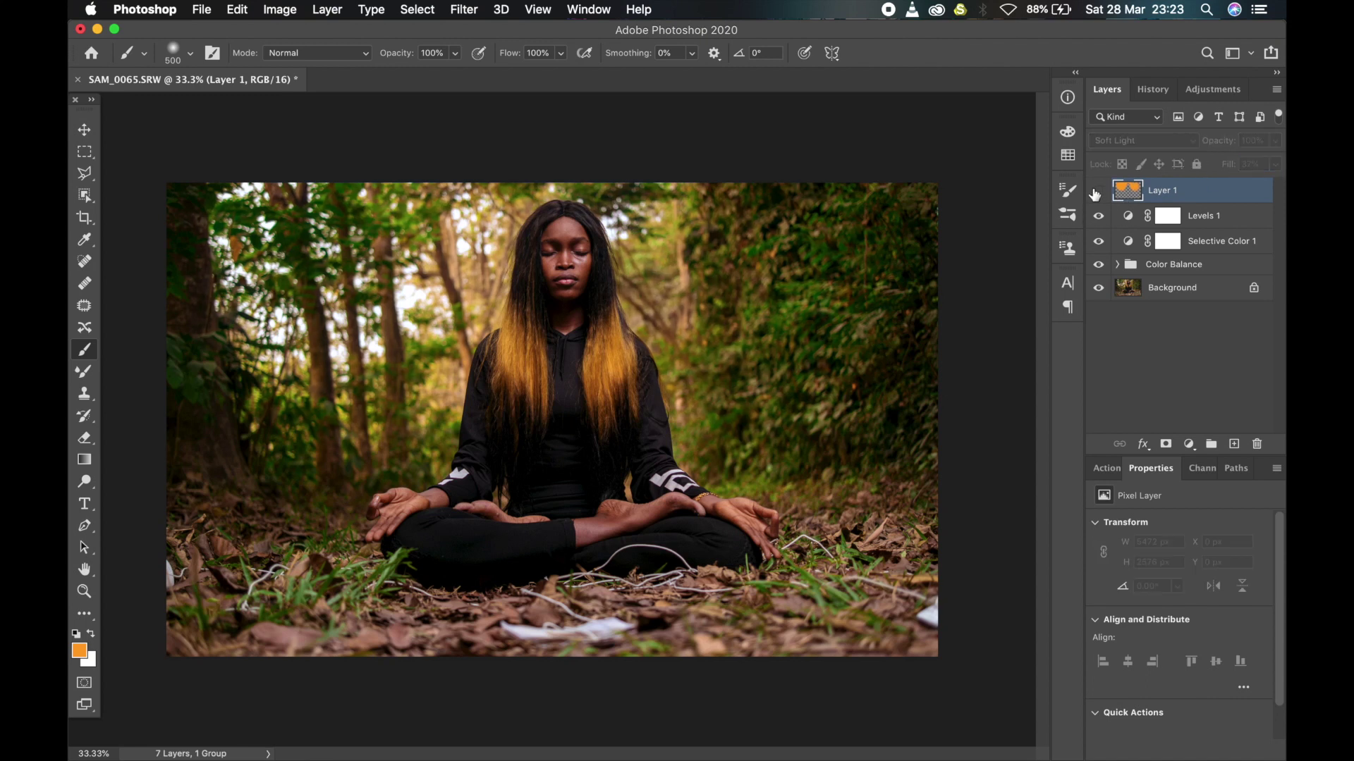
{"action": "left_click", "coordinate": [1097, 192]}
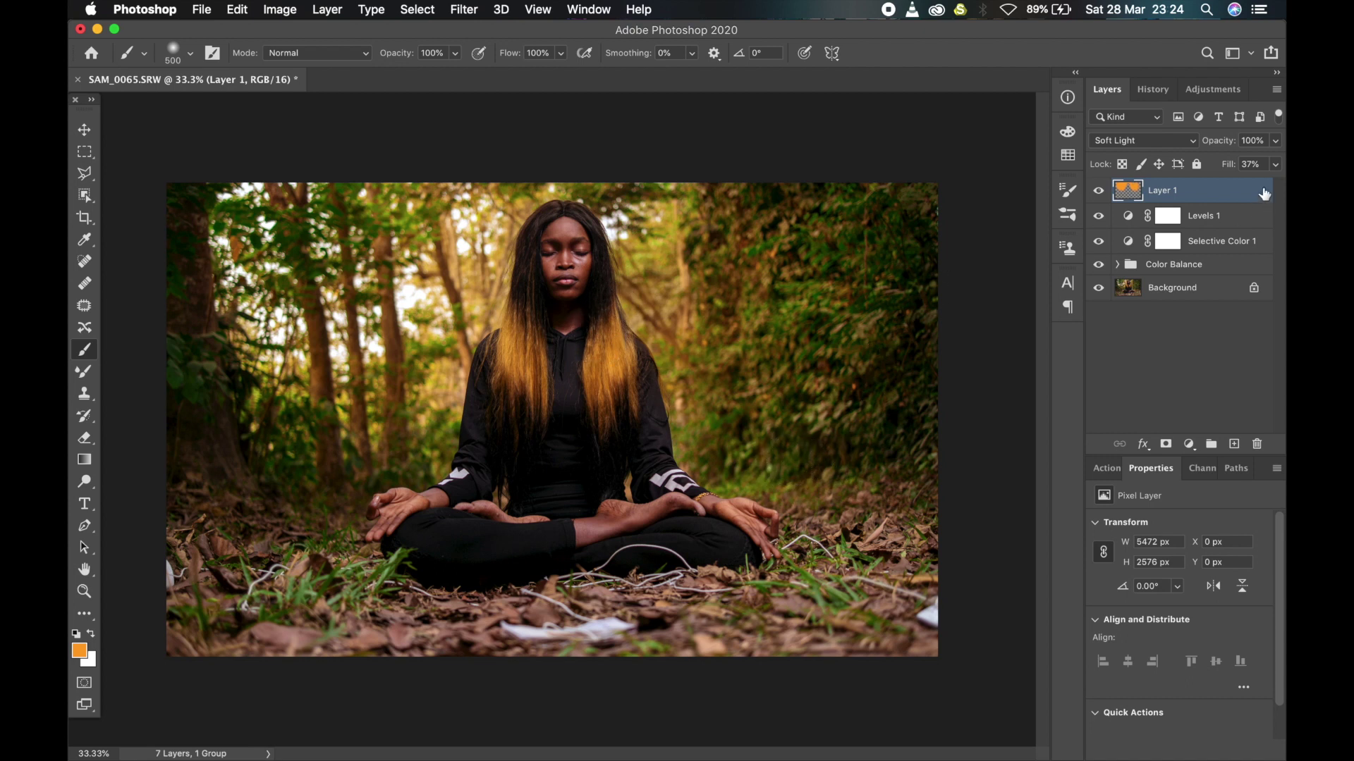
Step: Select the Background's Highlights via Color Range at Range 237, then reactivate Layer 1
{"action": "left_click", "coordinate": [1203, 285]}
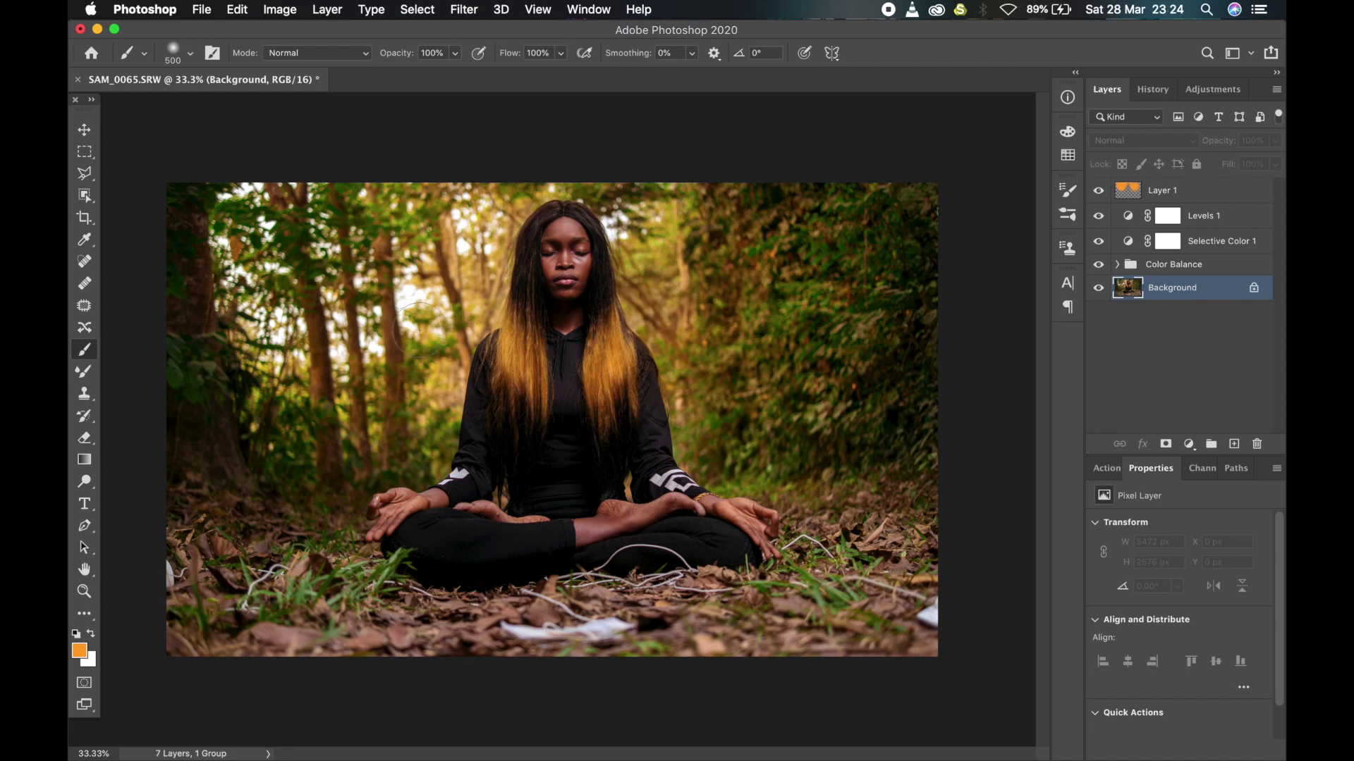
{"action": "left_click", "coordinate": [417, 10]}
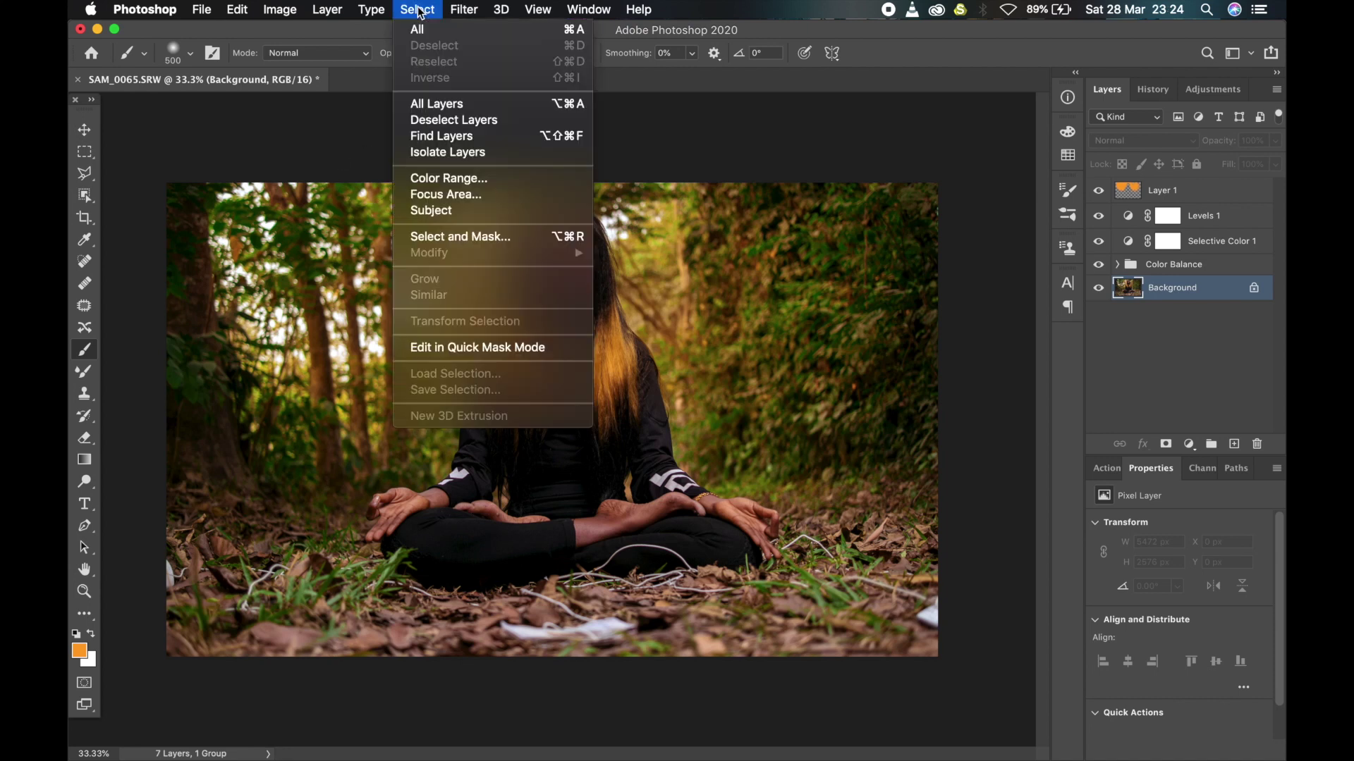
{"action": "left_click", "coordinate": [497, 181]}
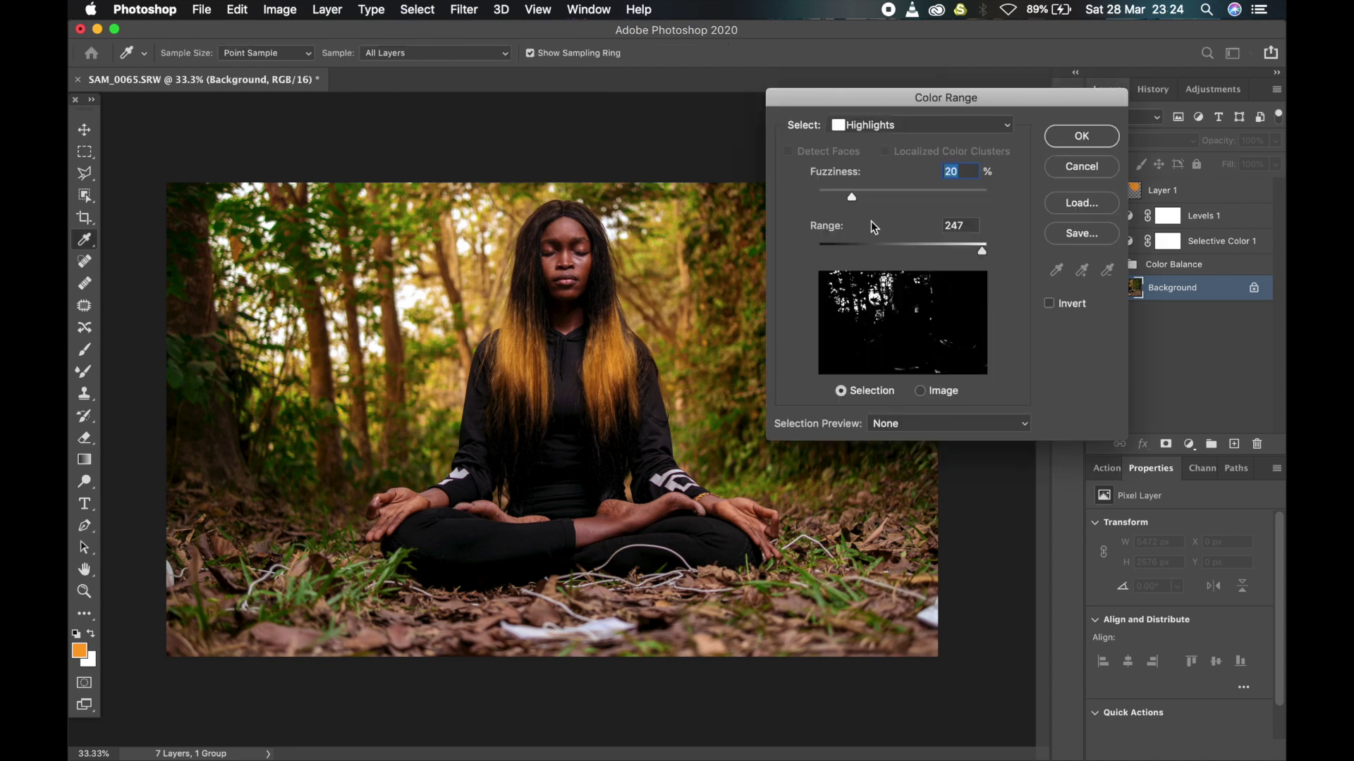
{"action": "left_click", "coordinate": [920, 129]}
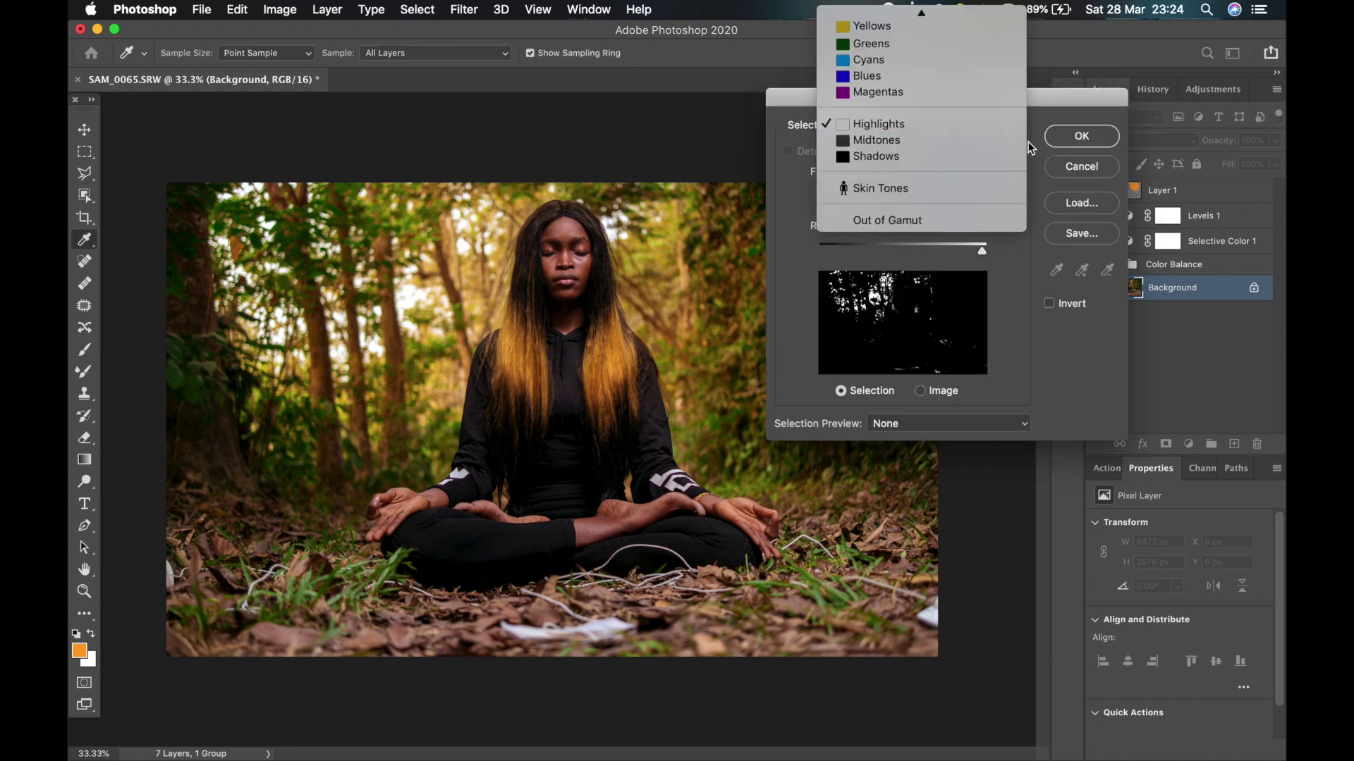
{"action": "left_click", "coordinate": [929, 128]}
{"action": "left_click_drag", "start_coordinate": [982, 251], "coordinate": [975, 251]}
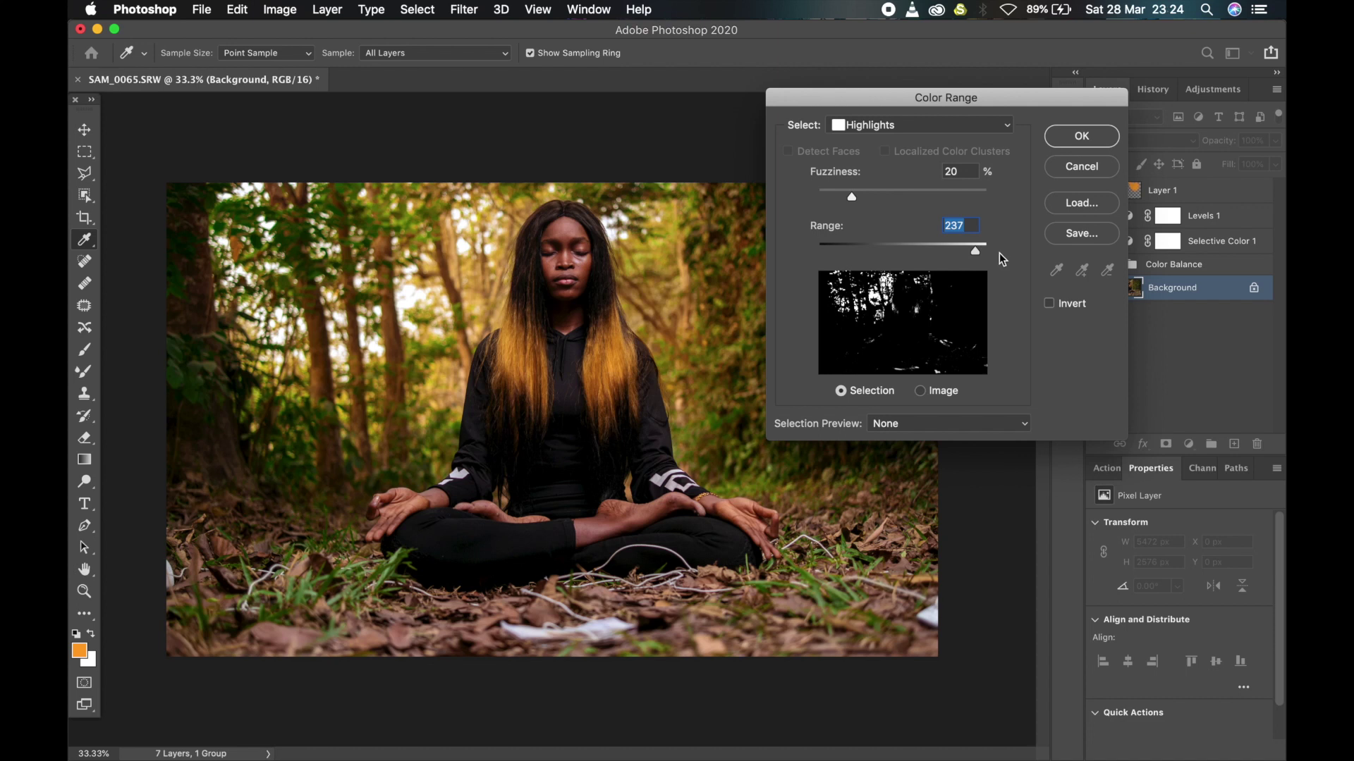
{"action": "key", "text": "Return"}
{"action": "left_click", "coordinate": [1163, 190]}
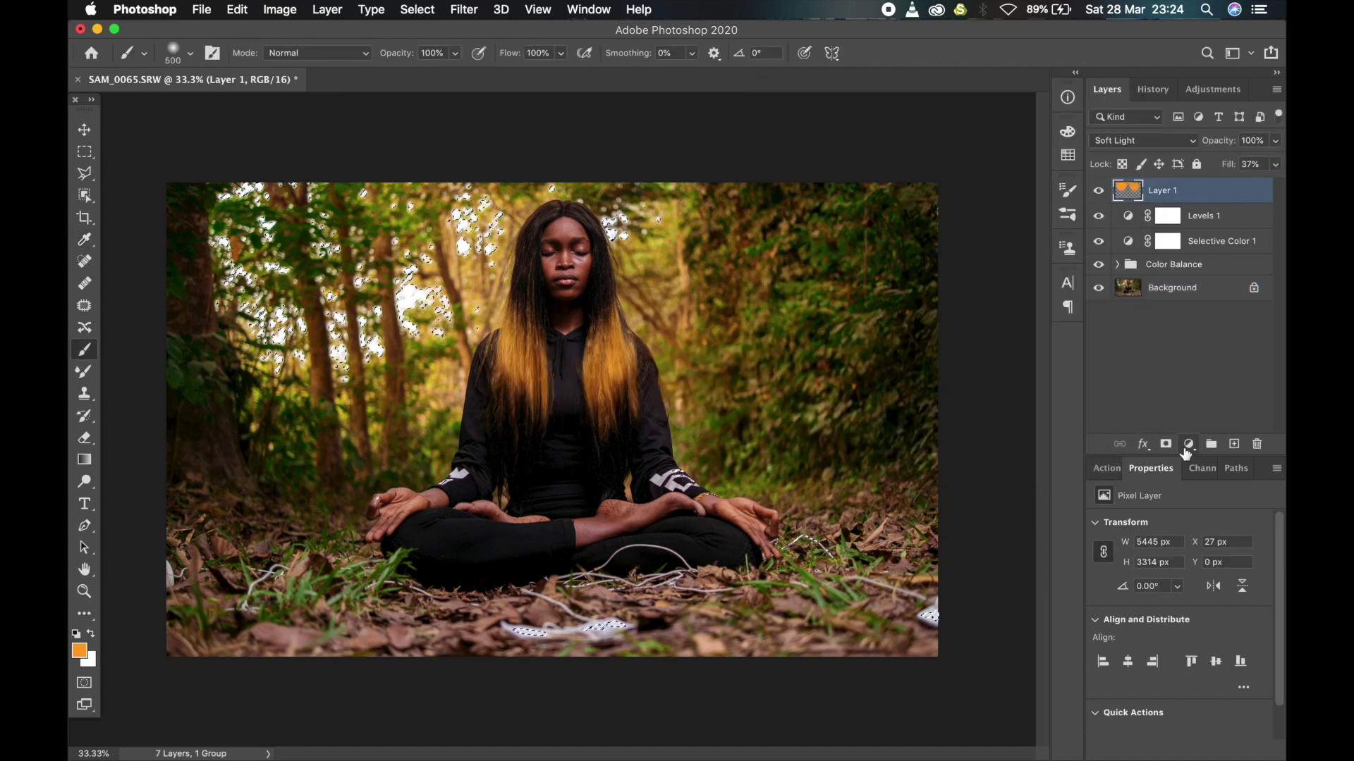
Step: Add a highlight-masked Brightness/Contrast layer set to Brightness 6 and Contrast -3
{"action": "left_click", "coordinate": [1185, 447]}
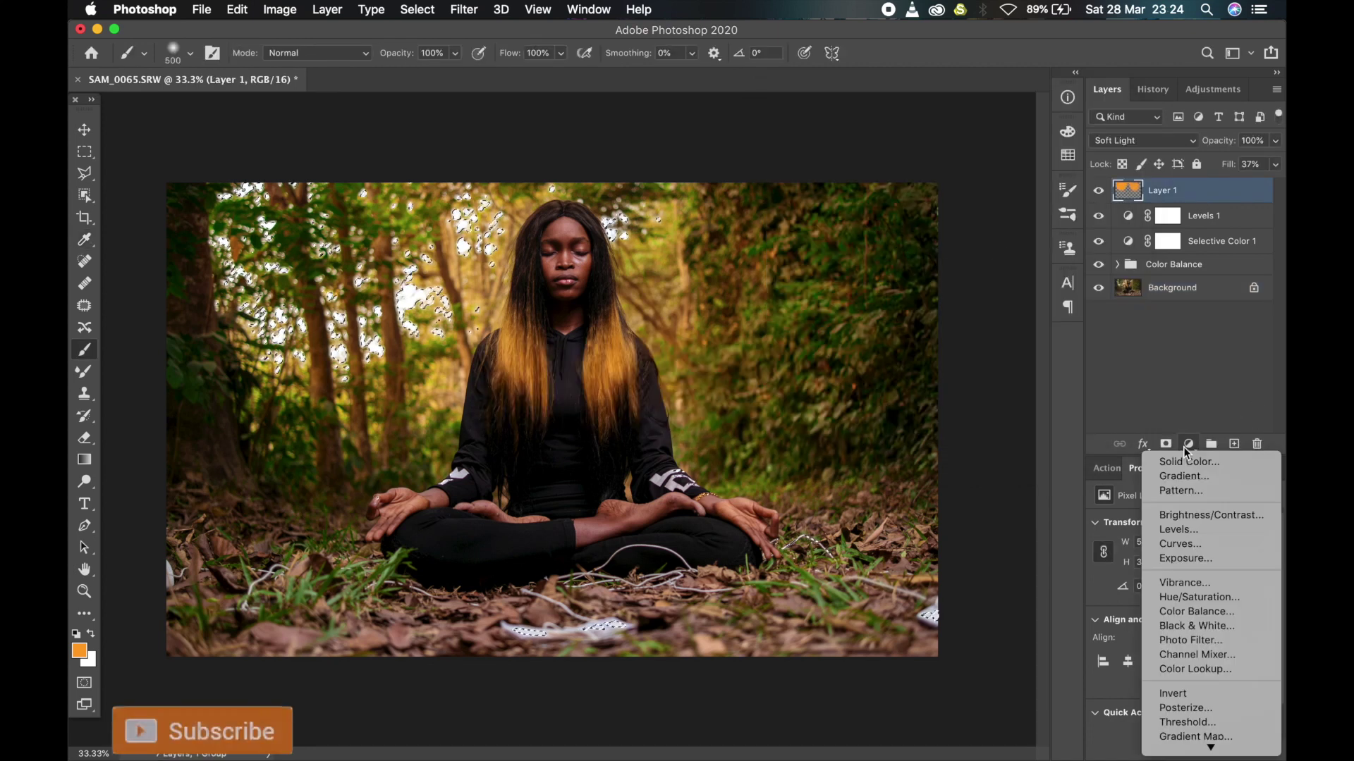
{"action": "left_click", "coordinate": [1210, 515]}
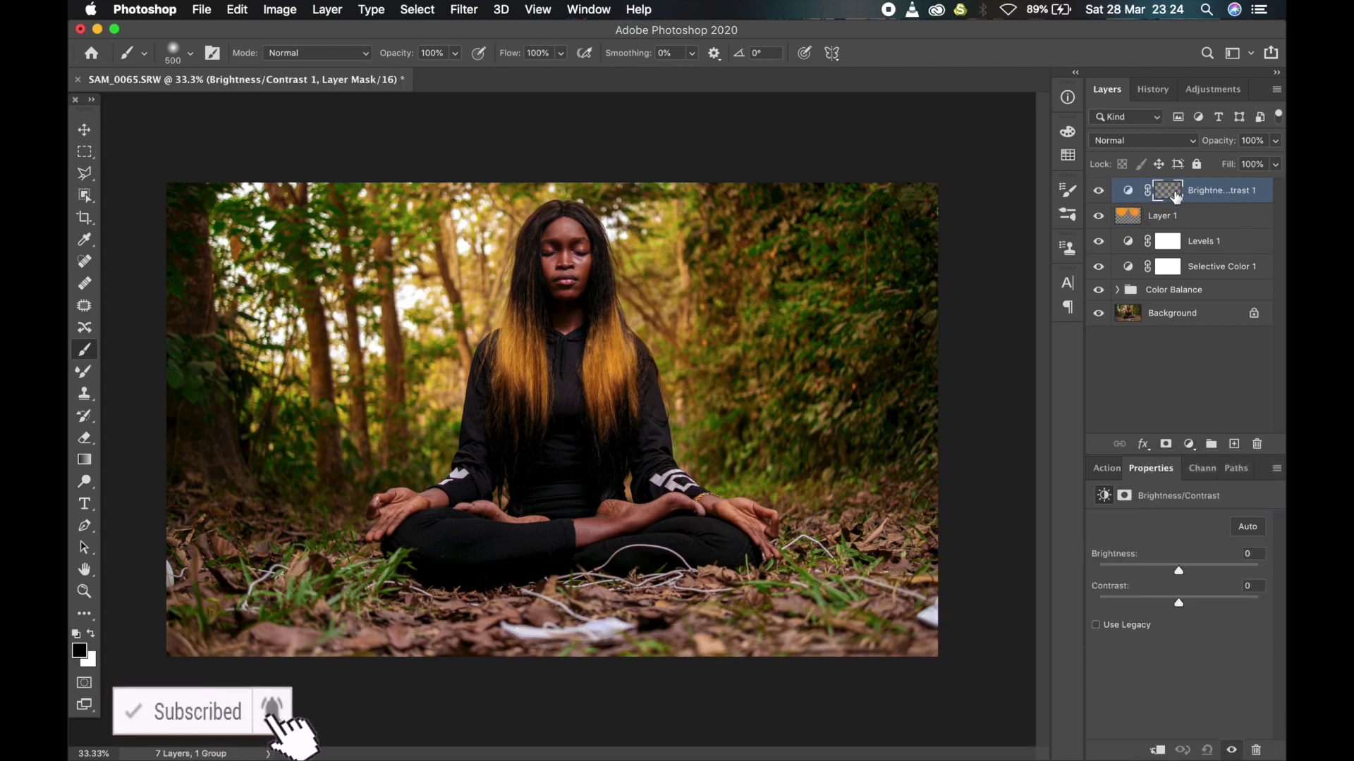
{"action": "key", "text": "super+i"}
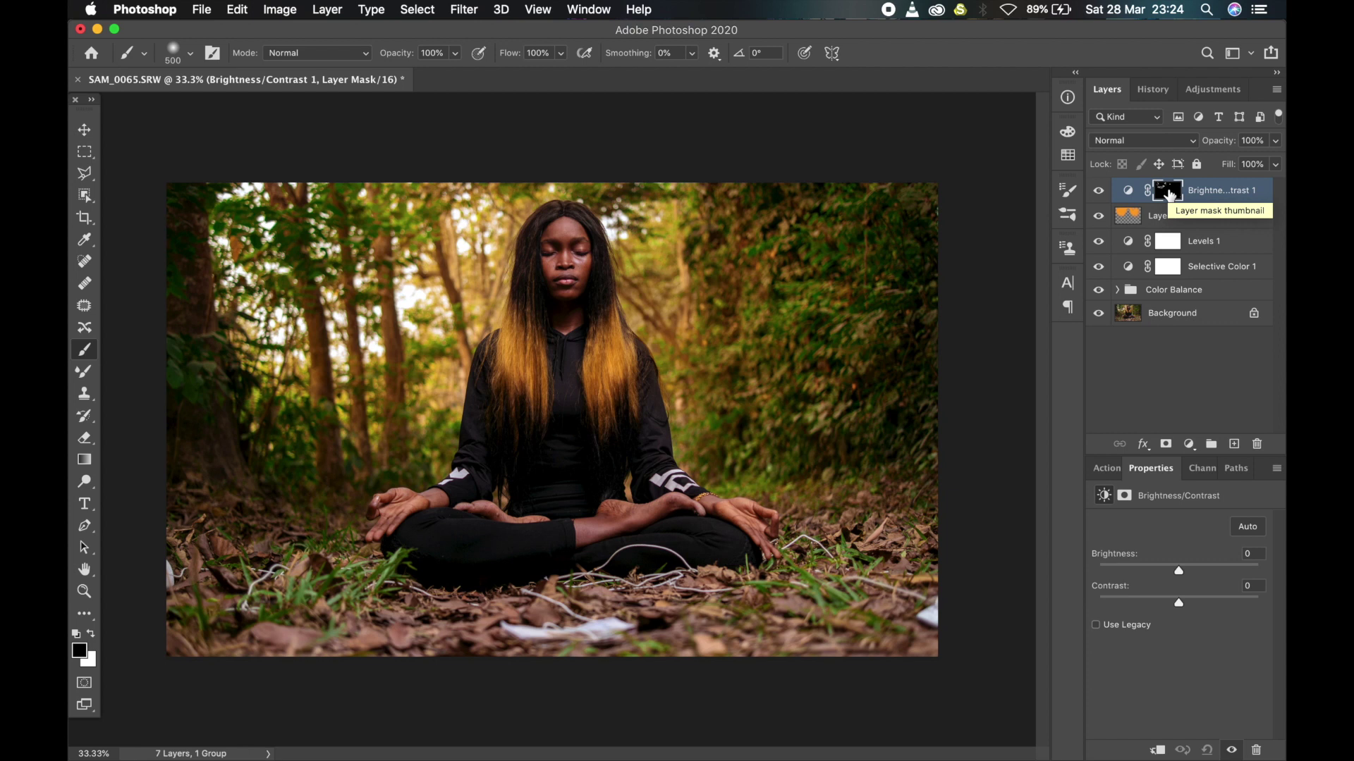
{"action": "key", "text": "super+i"}
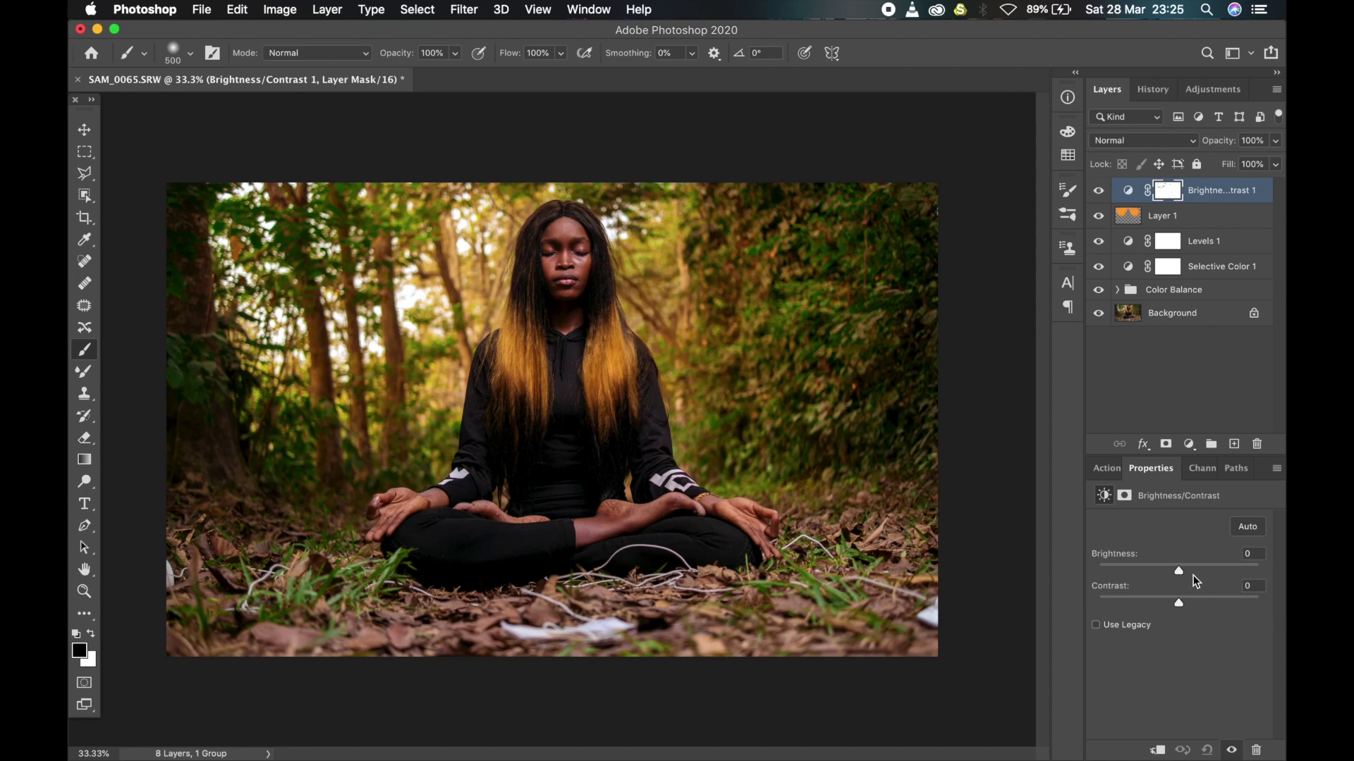
{"action": "left_click_drag", "start_coordinate": [1178, 569], "coordinate": [1175, 607]}
{"action": "left_click", "coordinate": [1101, 193]}
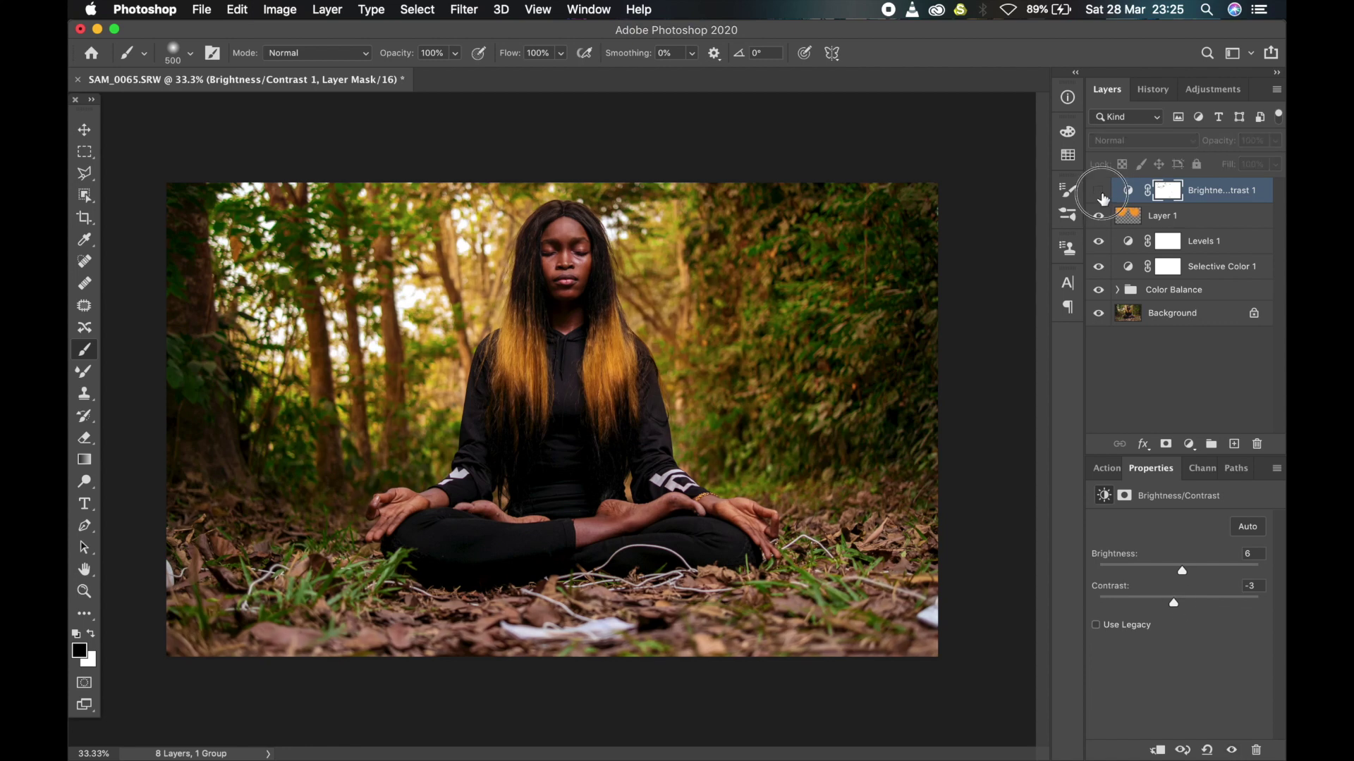
{"action": "left_click", "coordinate": [1100, 194]}
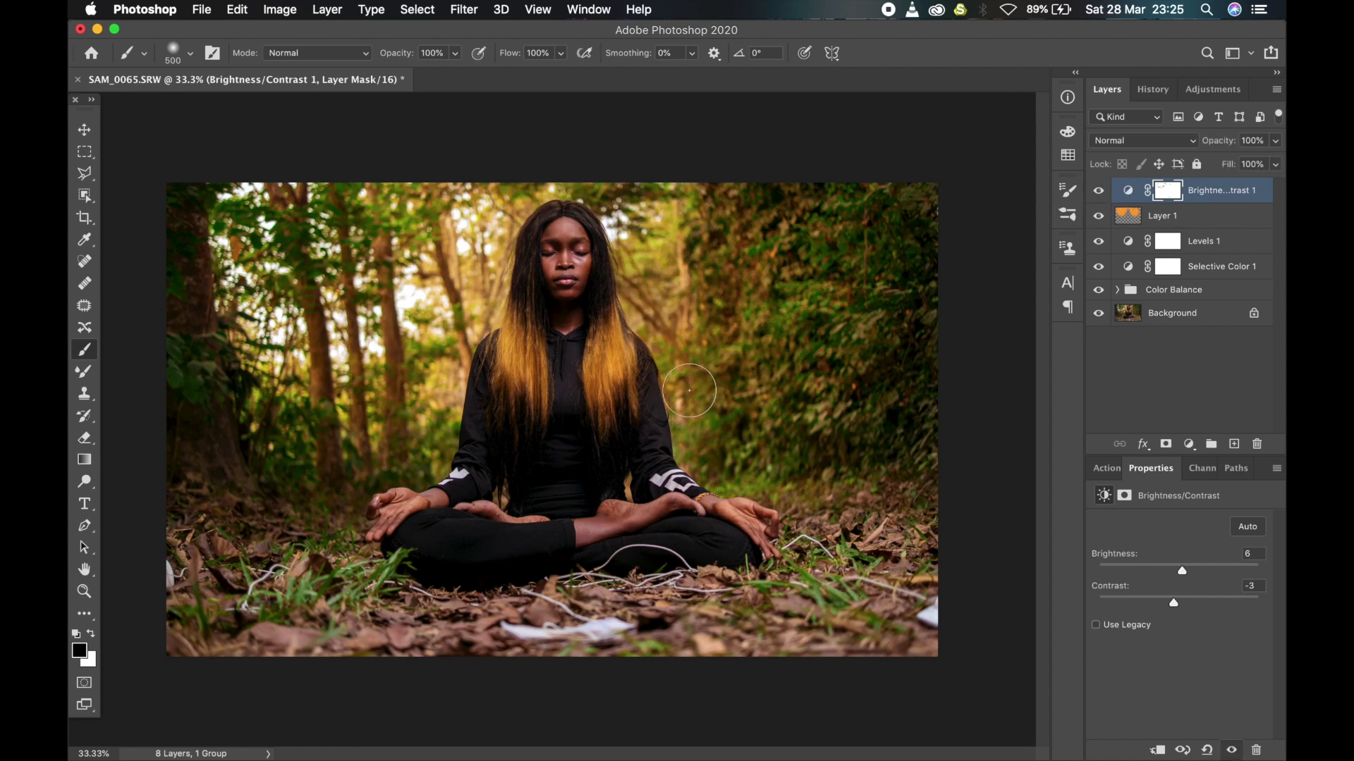
{"action": "scroll", "coordinate": [688, 384], "scroll_direction": "down", "scroll_amount": 1}
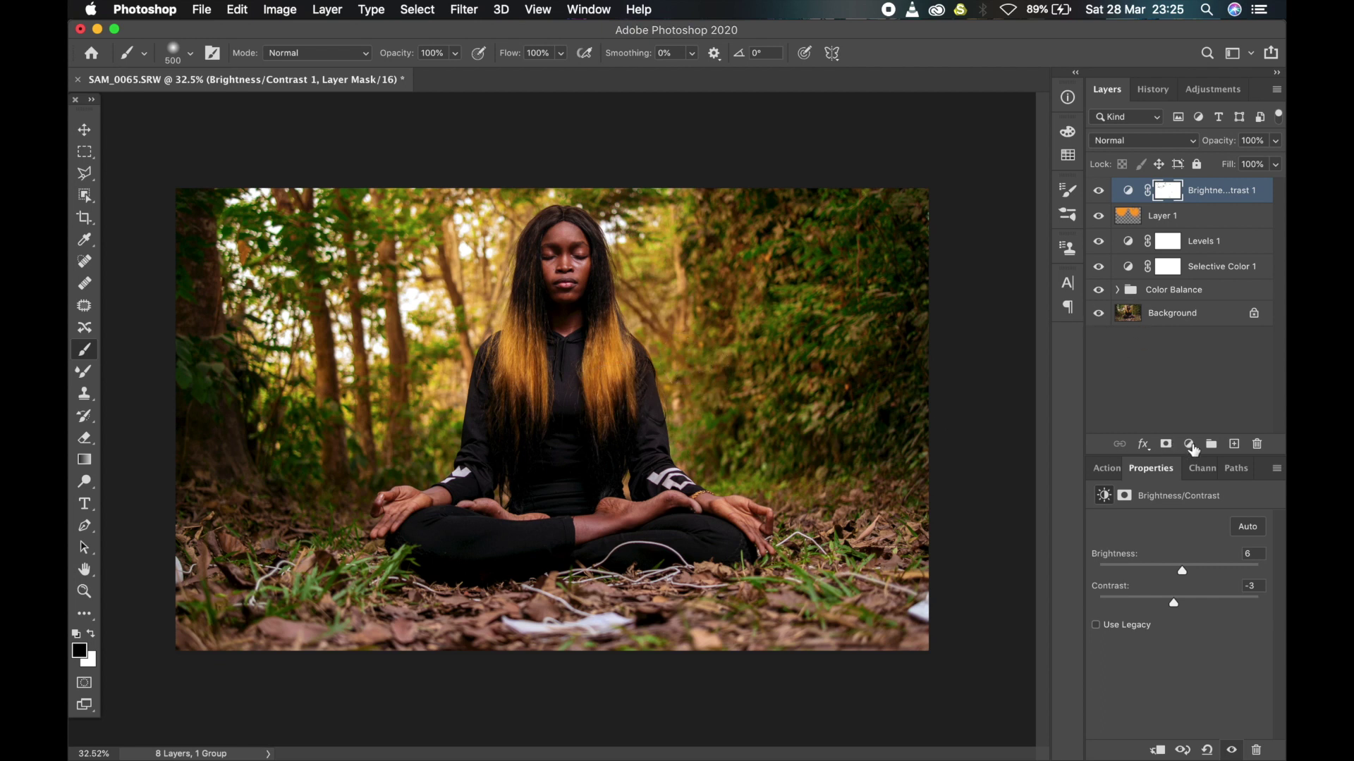
Step: Add a Hue/Saturation layer with Master Saturation lowered to -12
{"action": "left_click", "coordinate": [1189, 444]}
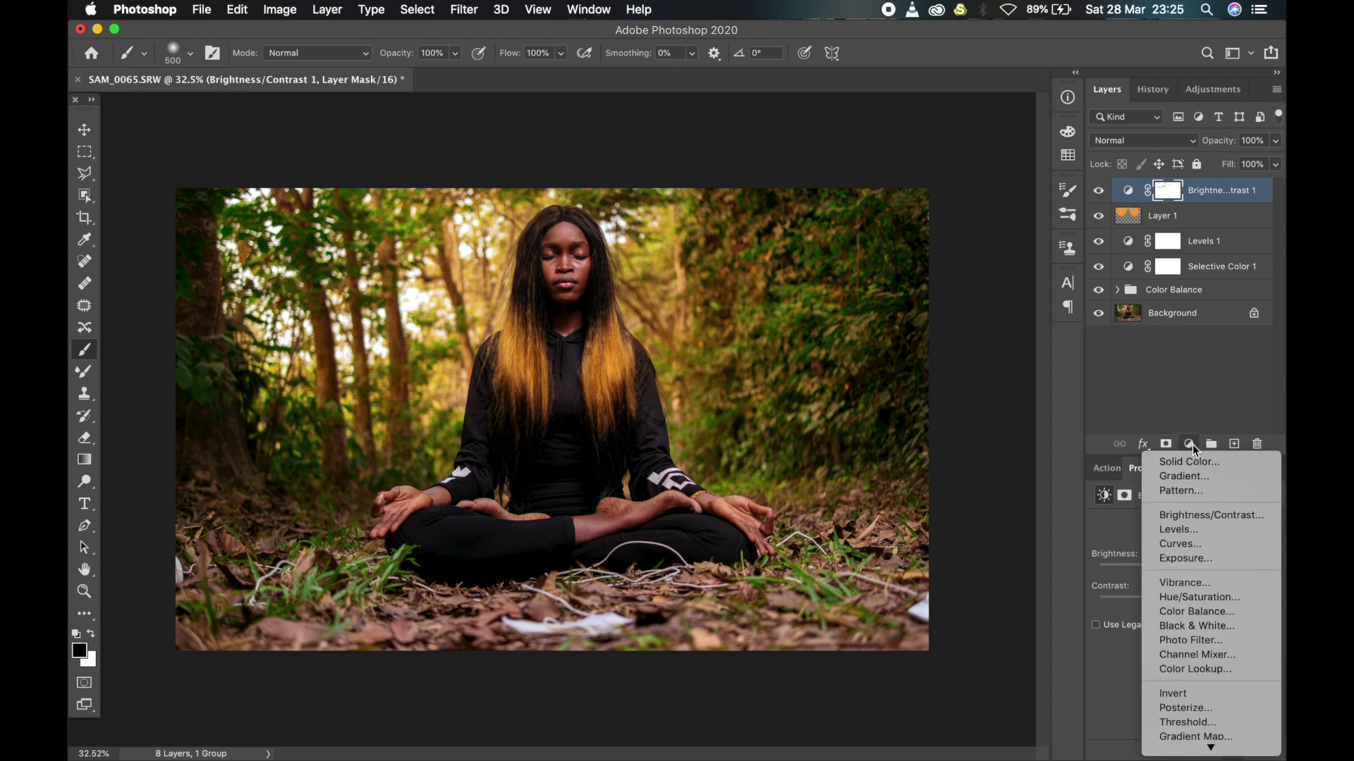
{"action": "left_click", "coordinate": [1196, 598]}
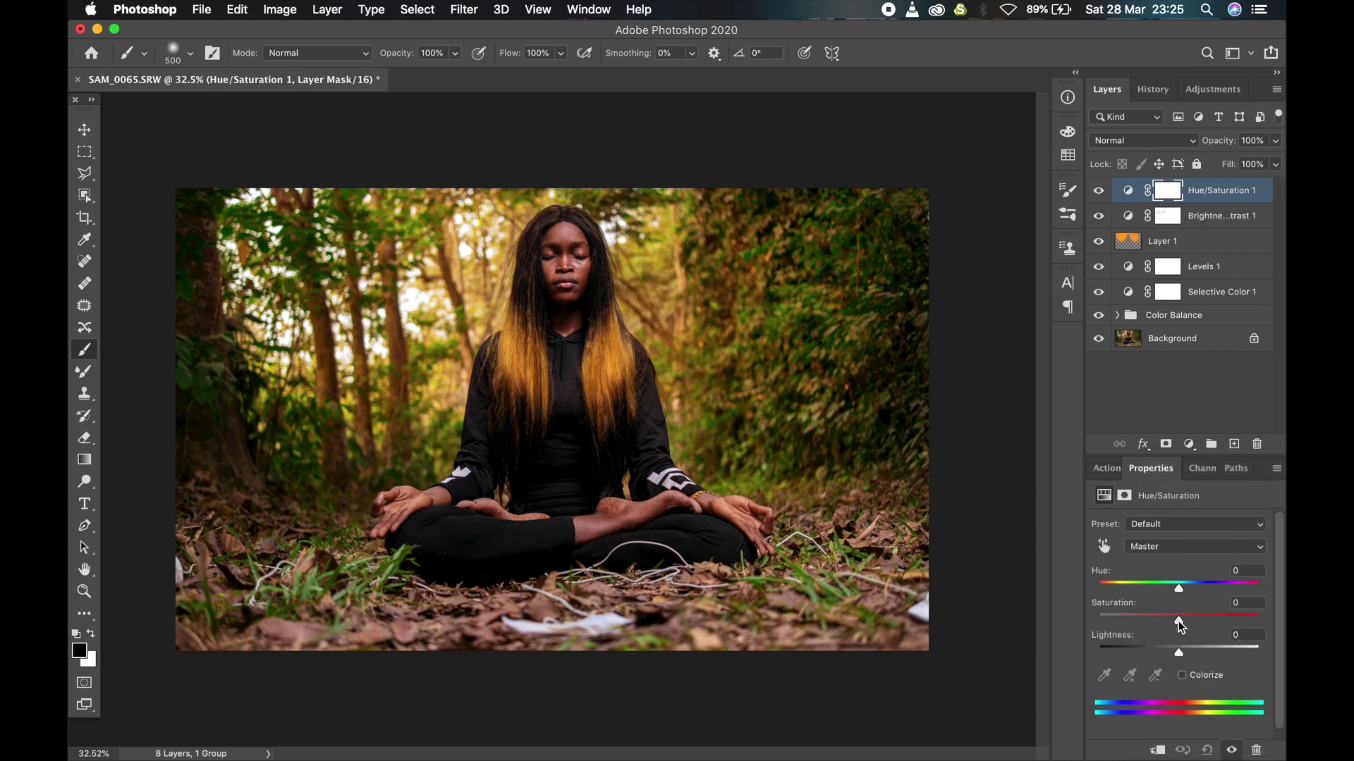
{"action": "left_click_drag", "start_coordinate": [1177, 619], "coordinate": [1174, 625]}
{"action": "left_click_drag", "start_coordinate": [1172, 627], "coordinate": [1170, 628]}
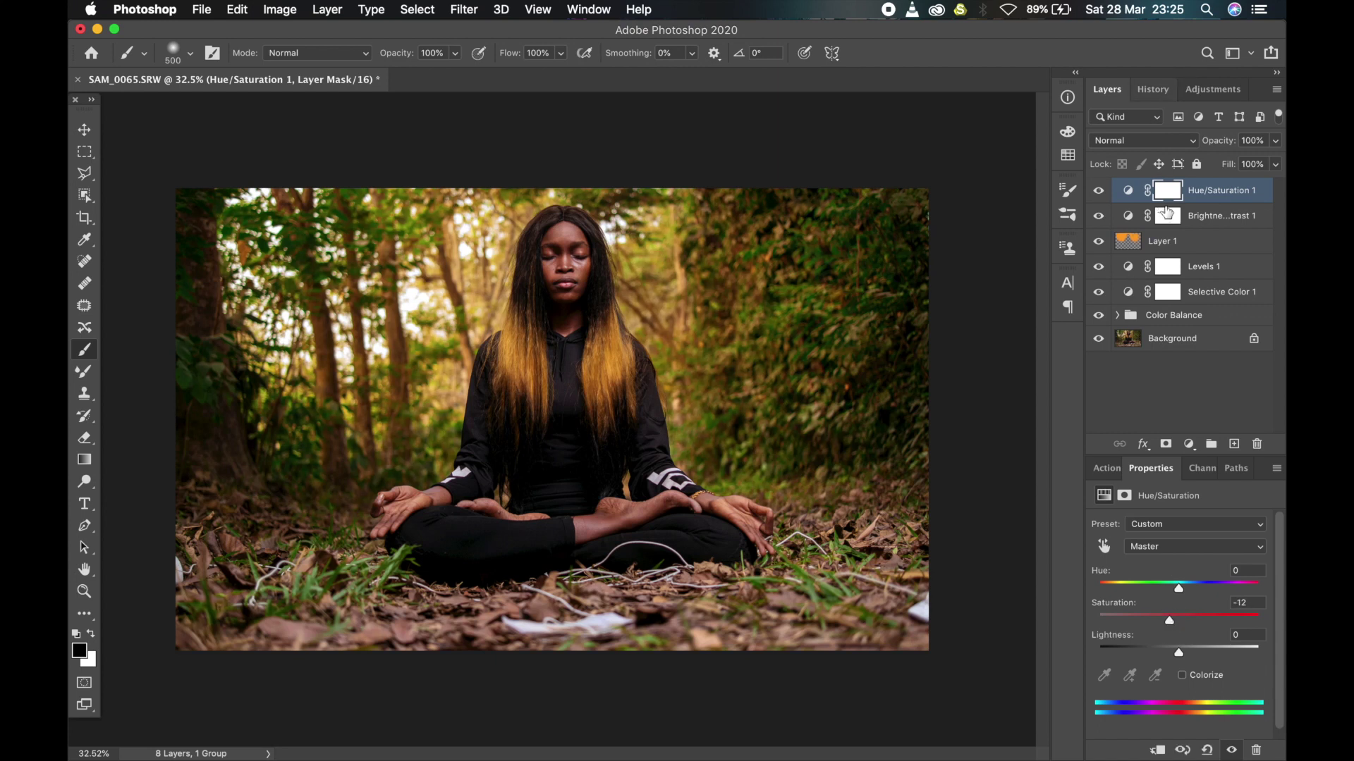
{"action": "left_click", "coordinate": [1128, 190]}
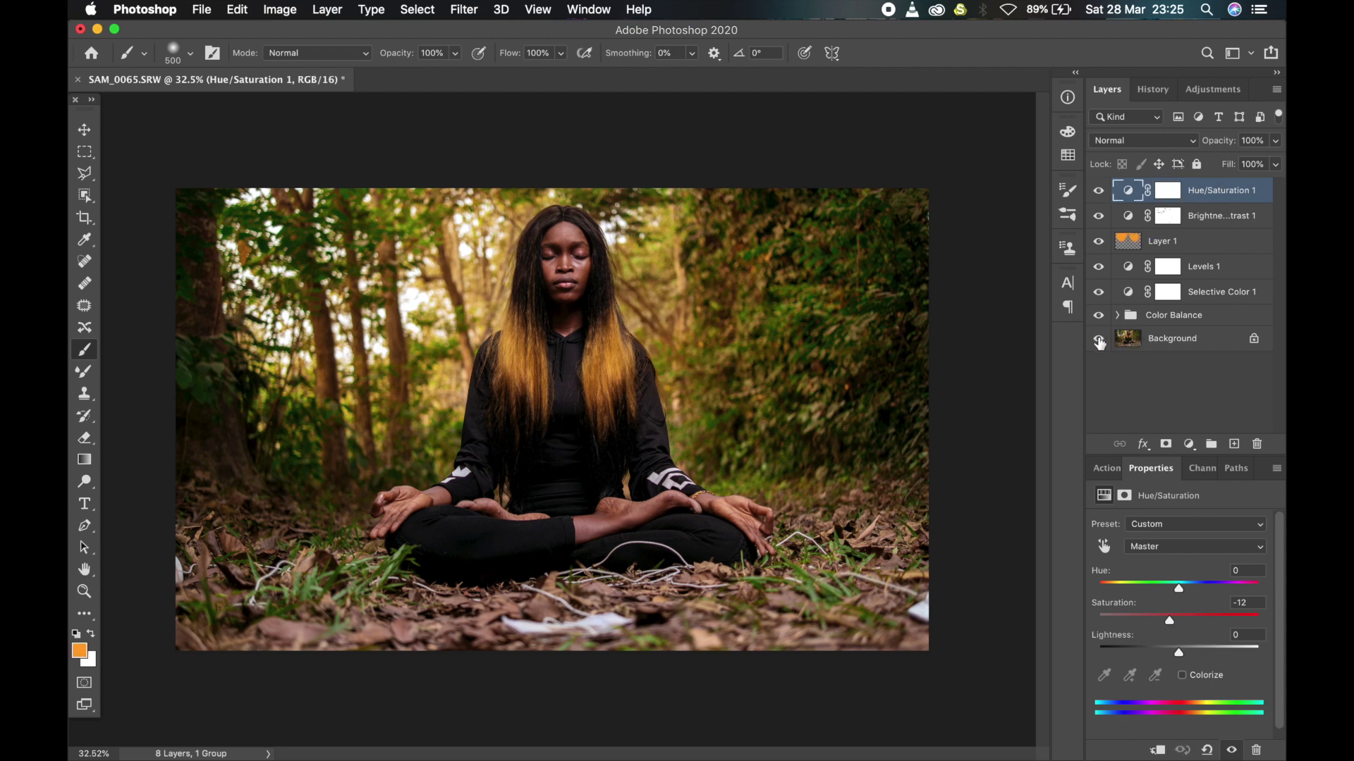
{"action": "left_click", "coordinate": [1099, 339], "text": "alt"}
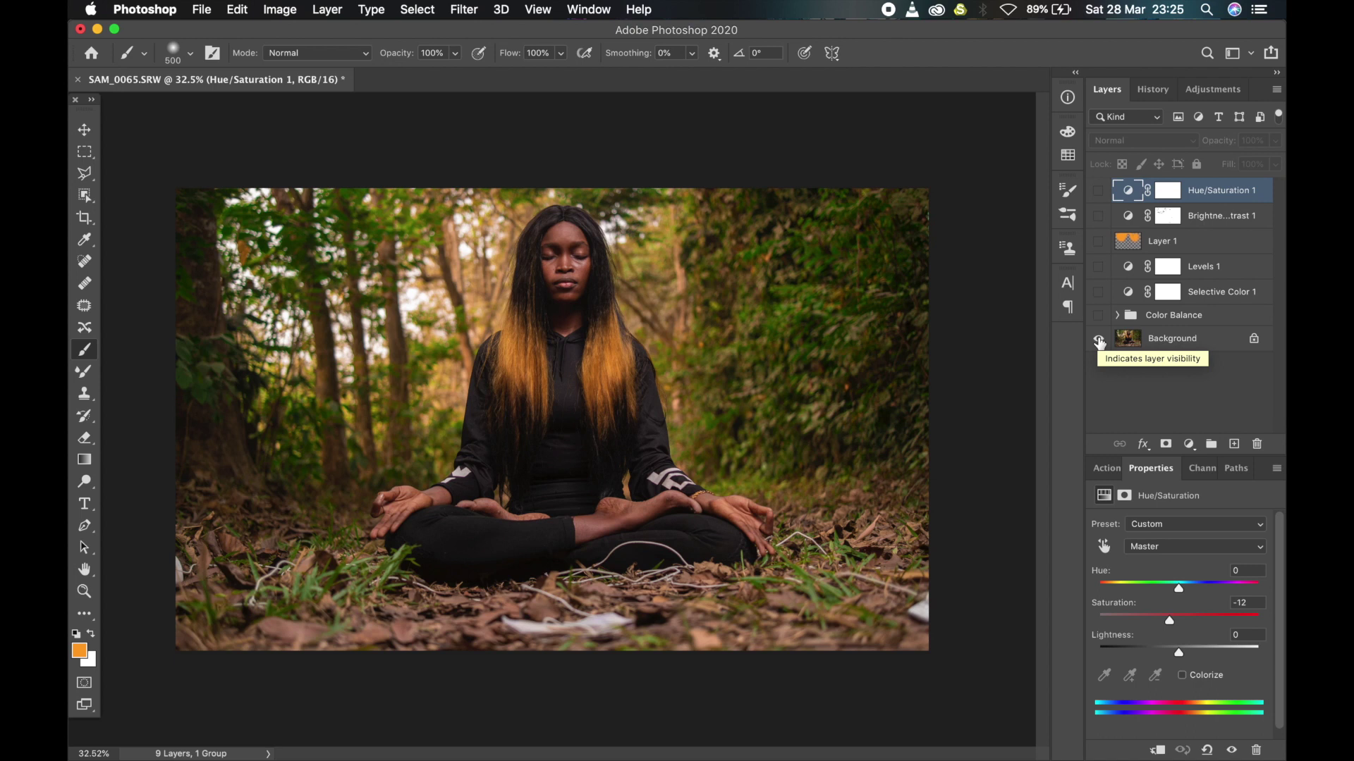
{"action": "left_click", "coordinate": [1098, 340], "text": "alt"}
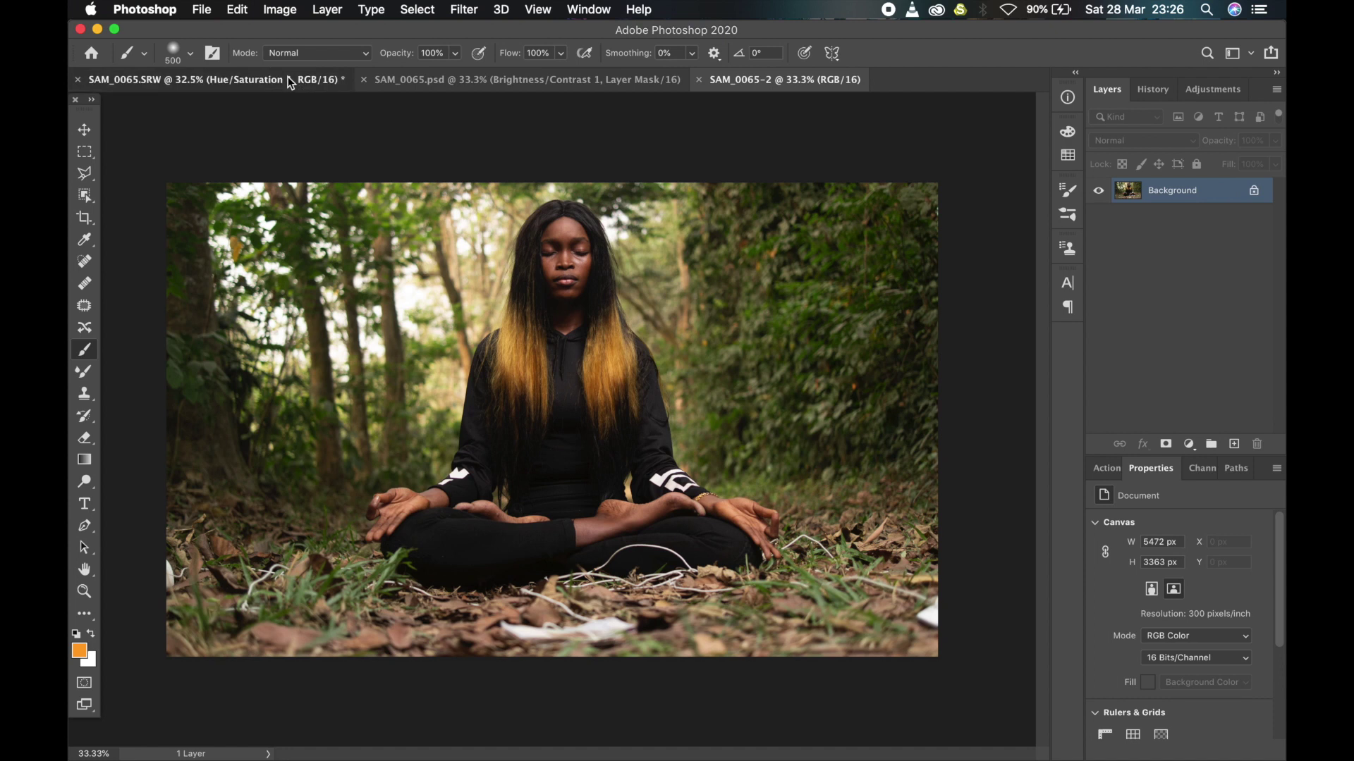
{"action": "key", "text": "ctrl+Tab"}
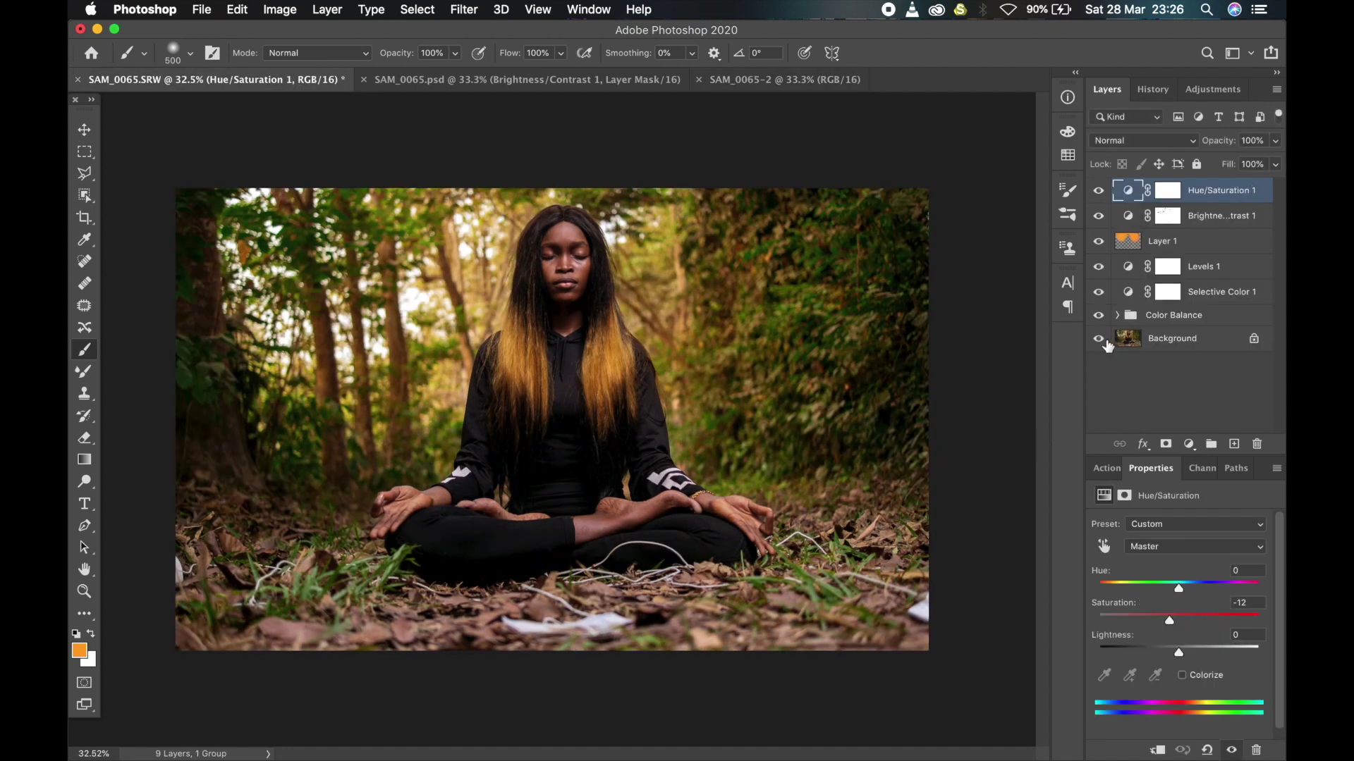
{"action": "left_click", "coordinate": [1102, 341], "text": "alt"}
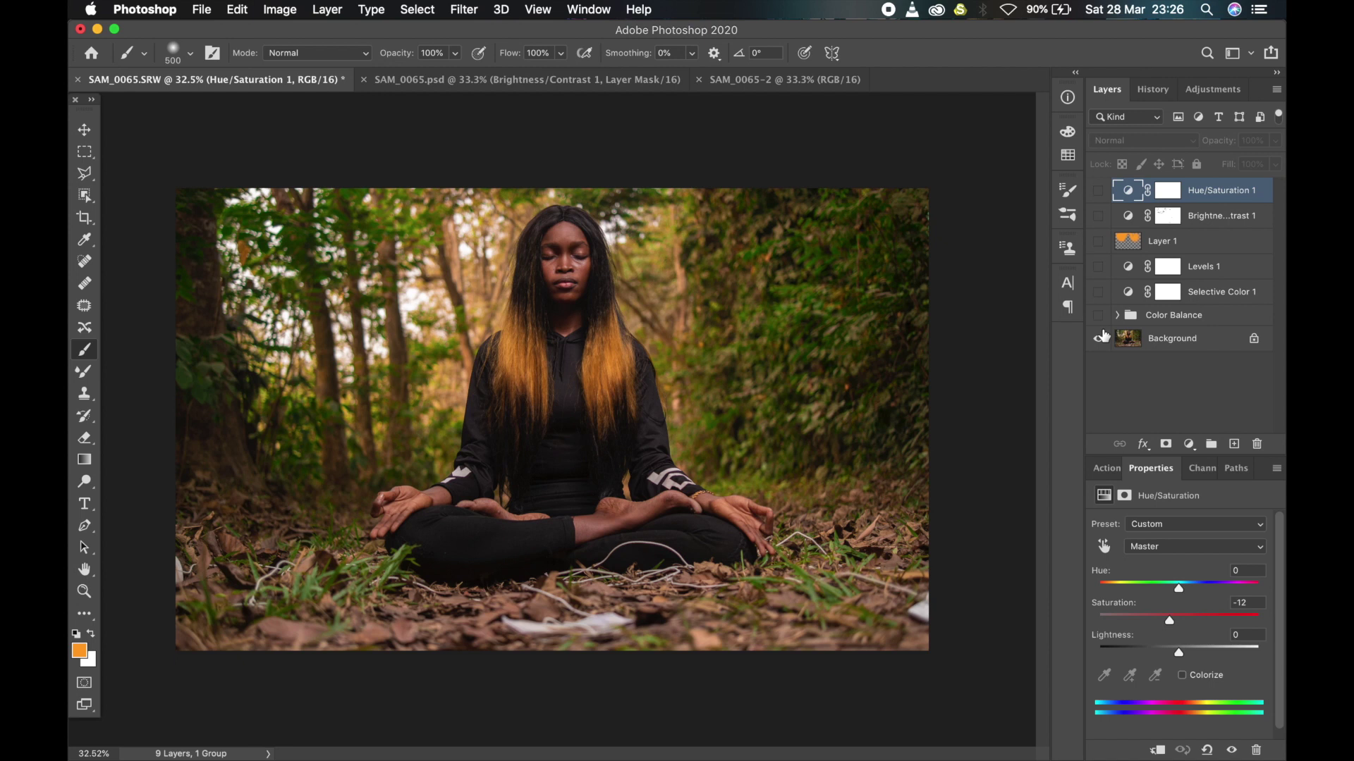
{"action": "left_click", "coordinate": [1103, 337], "text": "alt"}
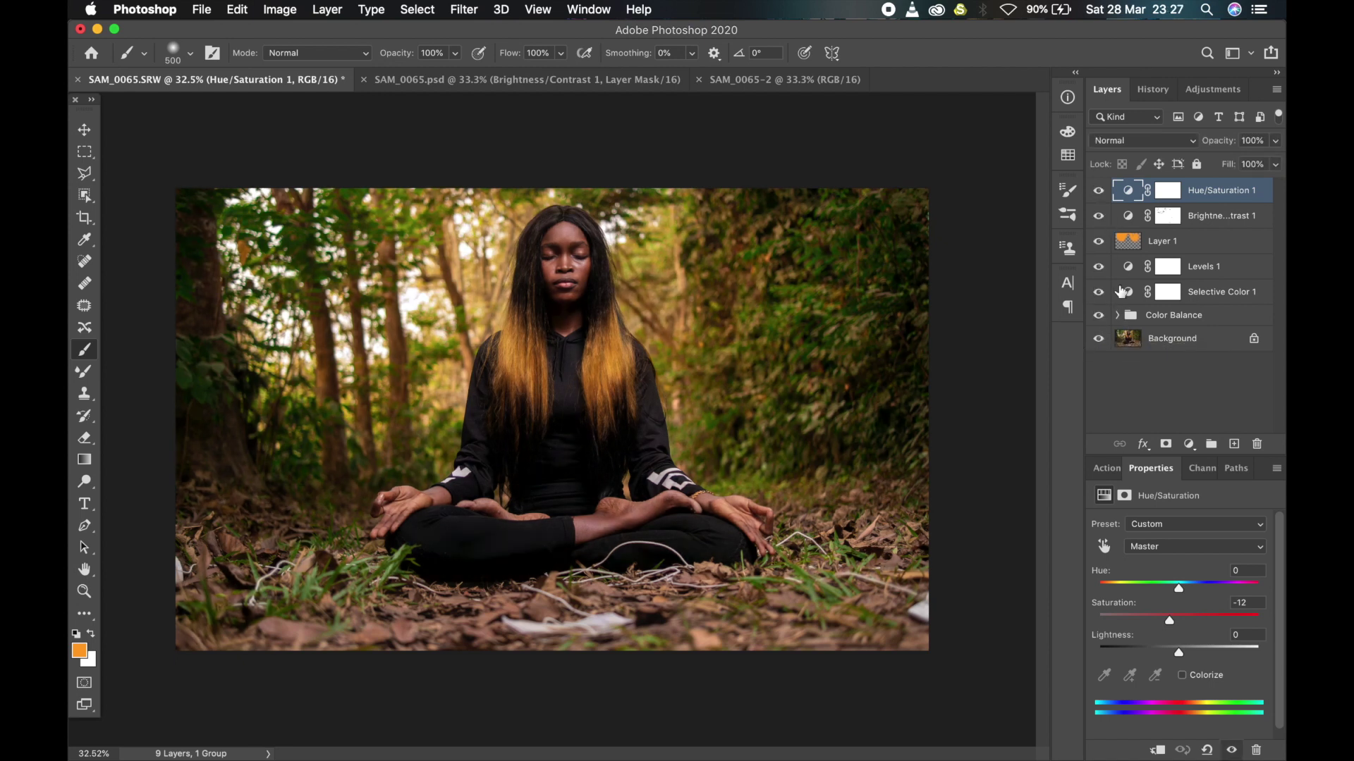
{"action": "left_click", "coordinate": [747, 80]}
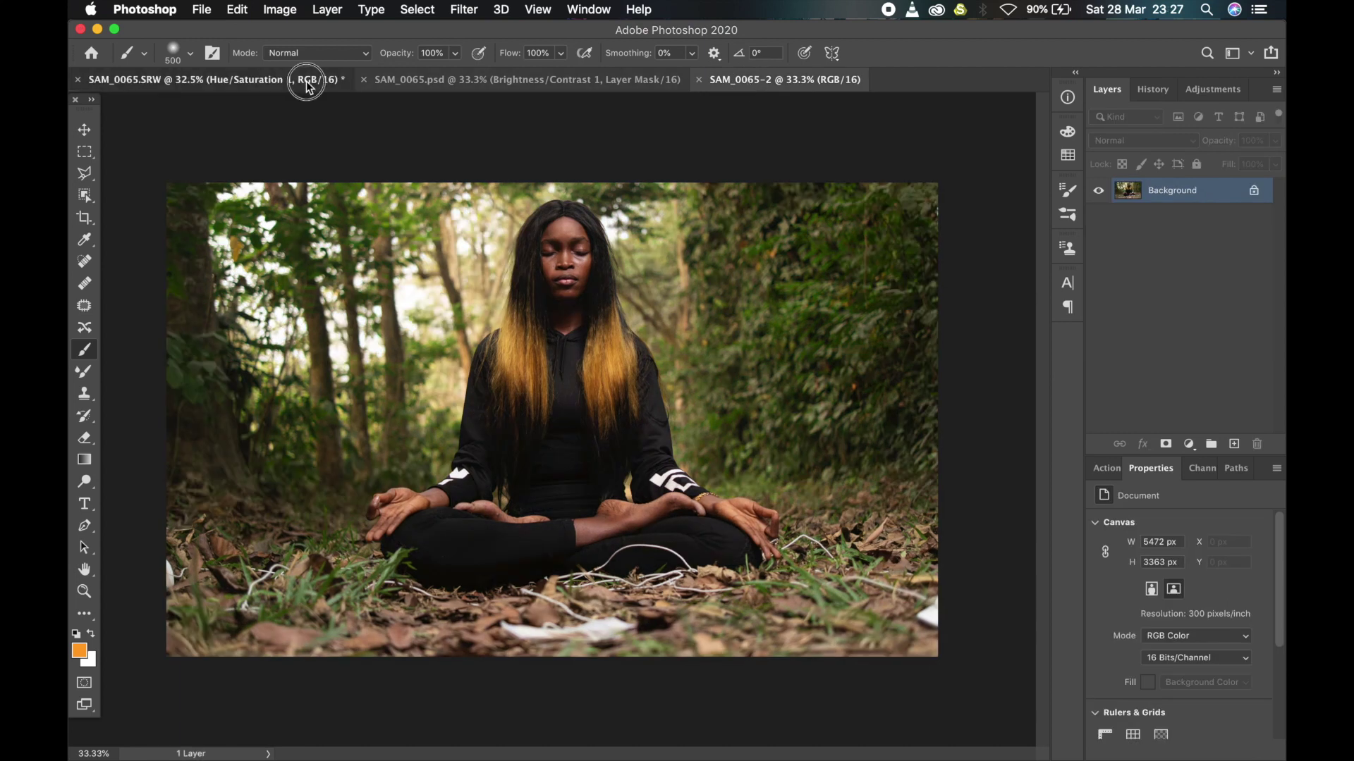
{"action": "left_click", "coordinate": [306, 81]}
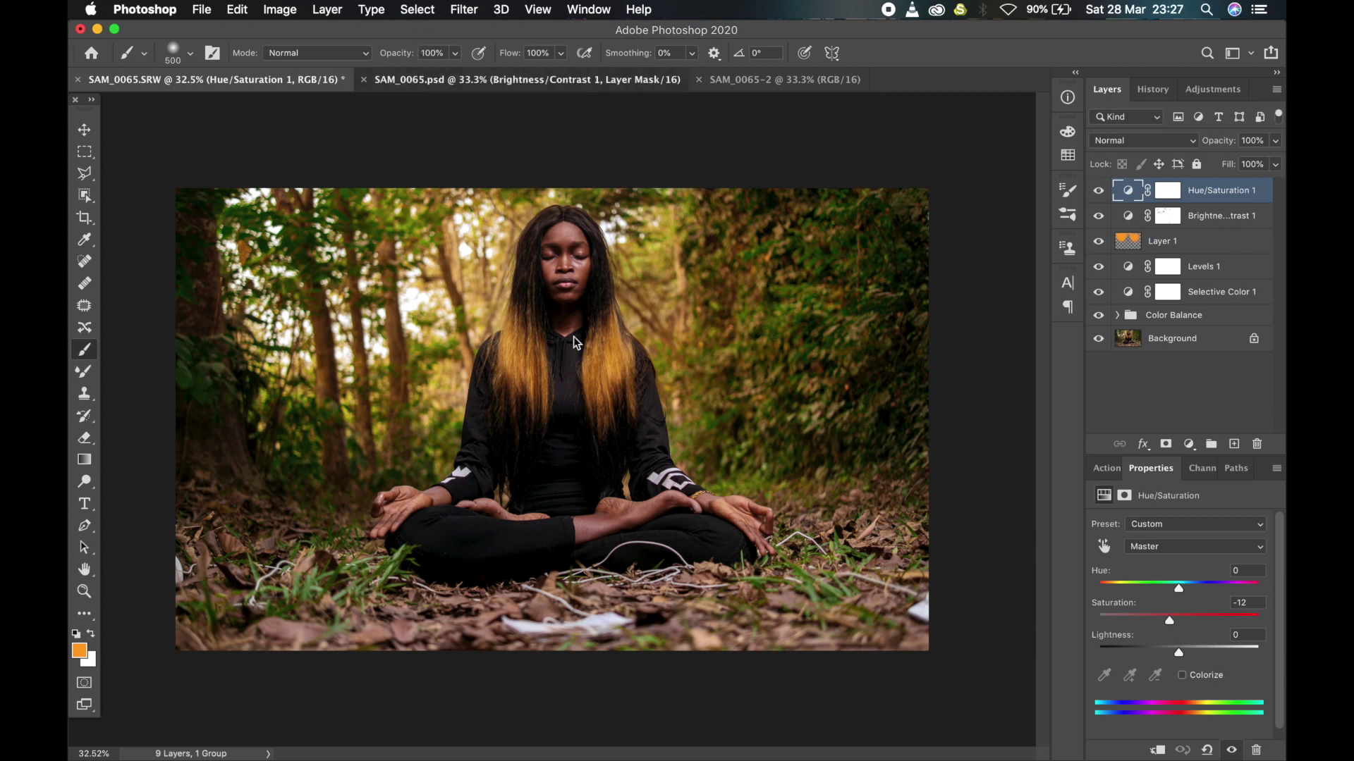
{"action": "key", "text": "ctrl+Tab"}
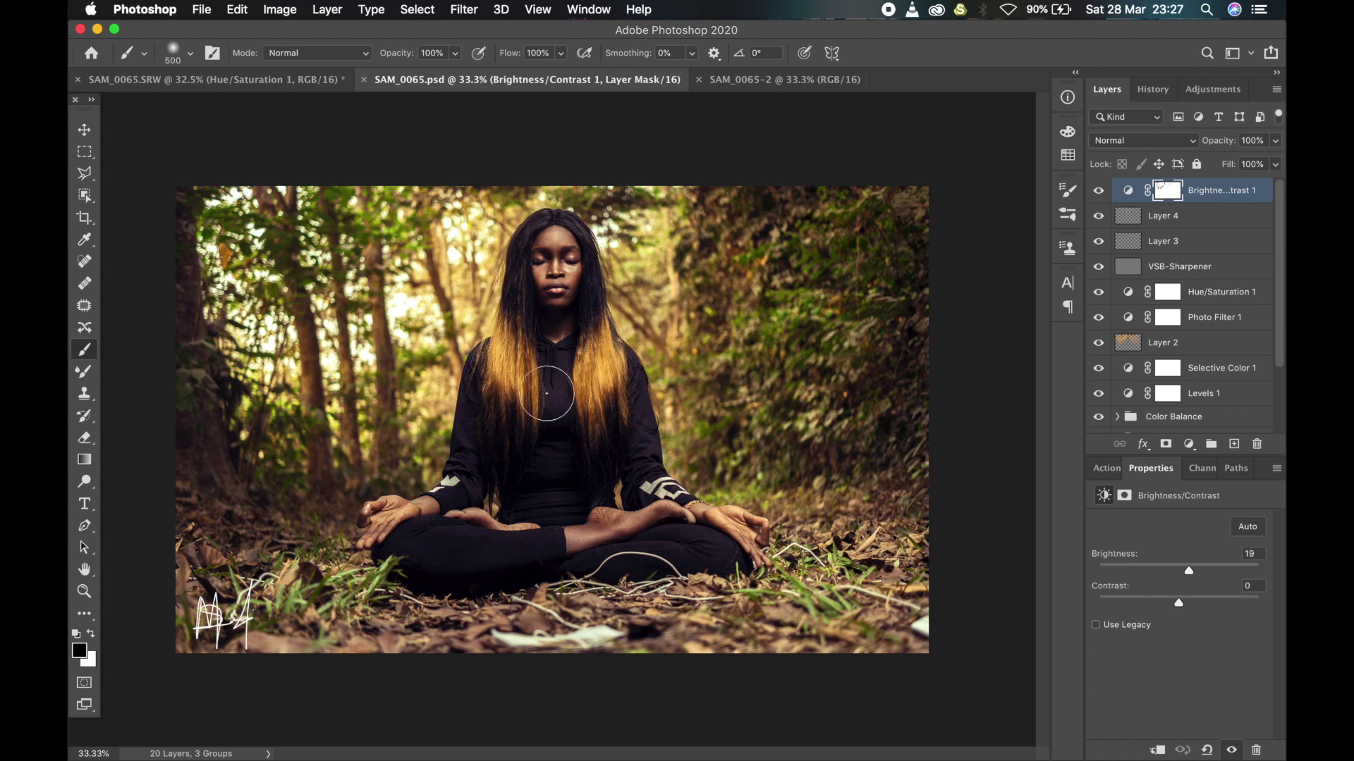
{"action": "left_click", "coordinate": [285, 83]}
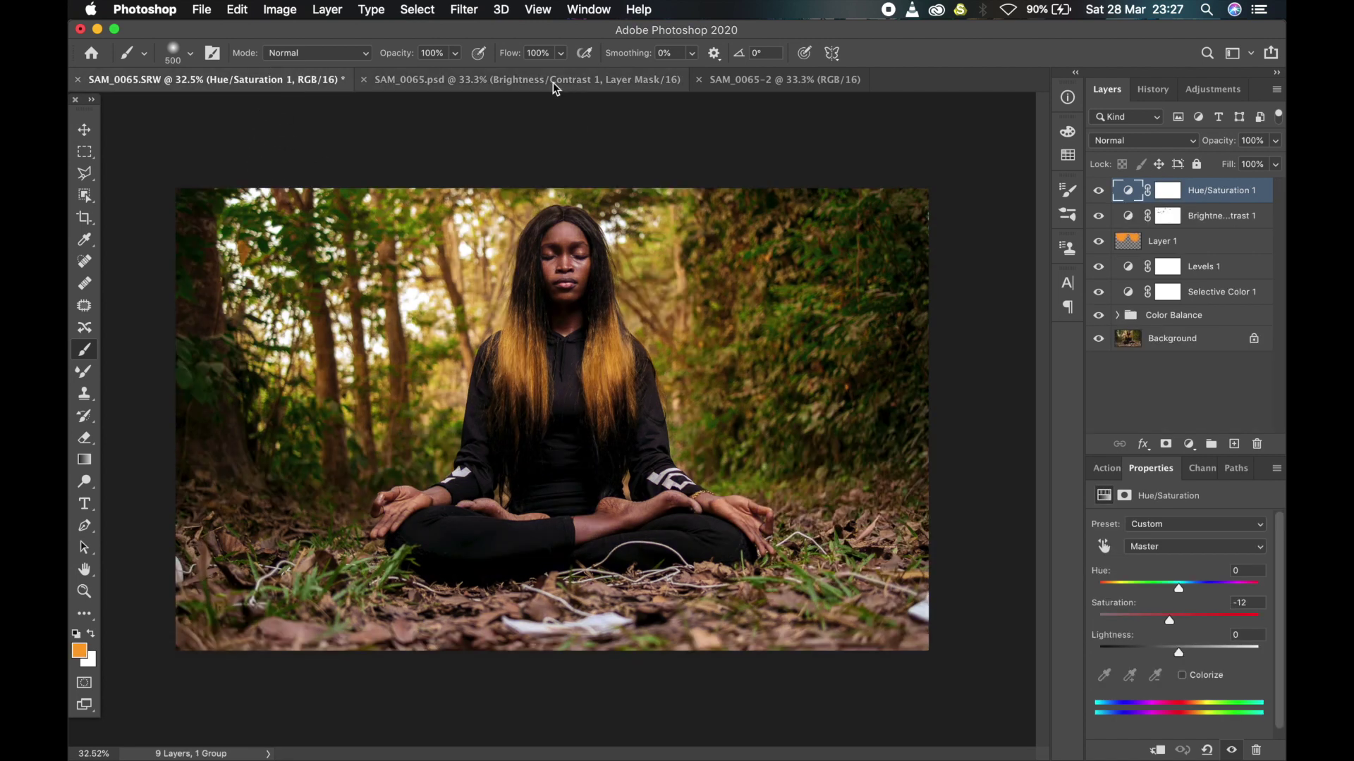